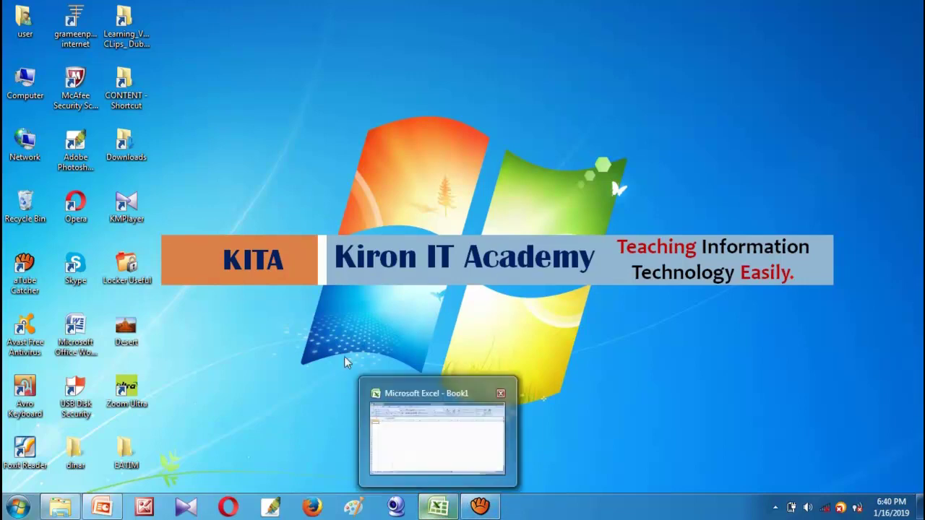
- Launch Microsoft Office Excel 2007 from the Start menu's Microsoft Office folder, opening blank workbook Book2
{"action": "left_click", "coordinate": [19, 506]}
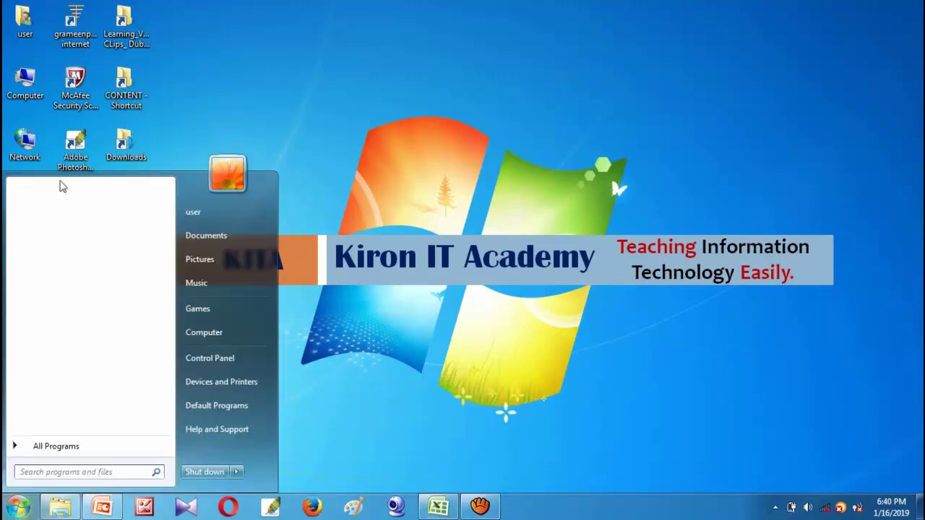
{"action": "left_click", "coordinate": [428, 158]}
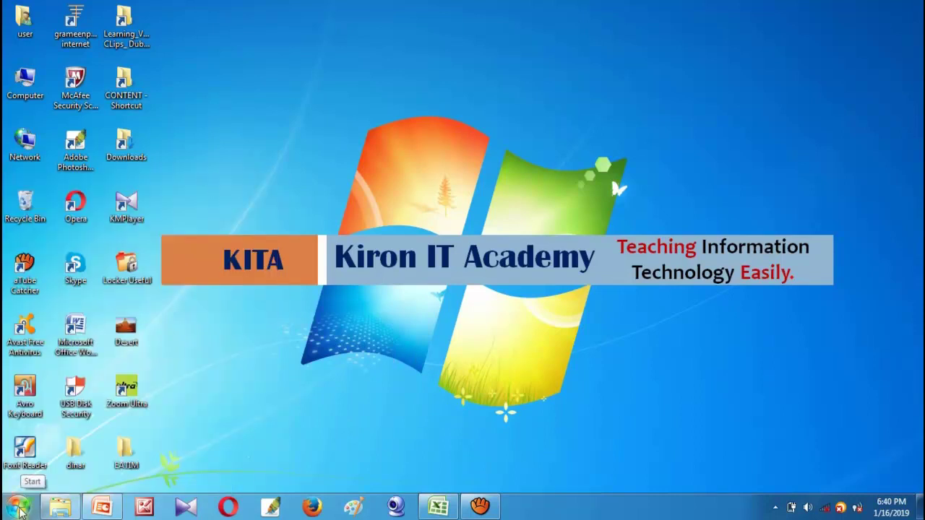
{"action": "left_click", "coordinate": [19, 508]}
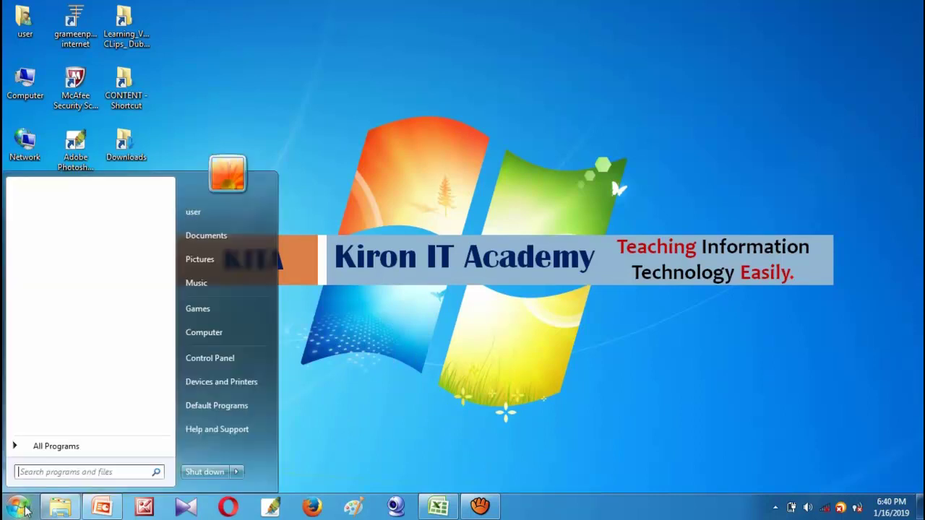
{"action": "left_click", "coordinate": [56, 445]}
{"action": "scroll", "coordinate": [109, 386], "scroll_direction": "down", "scroll_amount": 3}
{"action": "scroll", "coordinate": [88, 344], "scroll_direction": "down", "scroll_amount": 4}
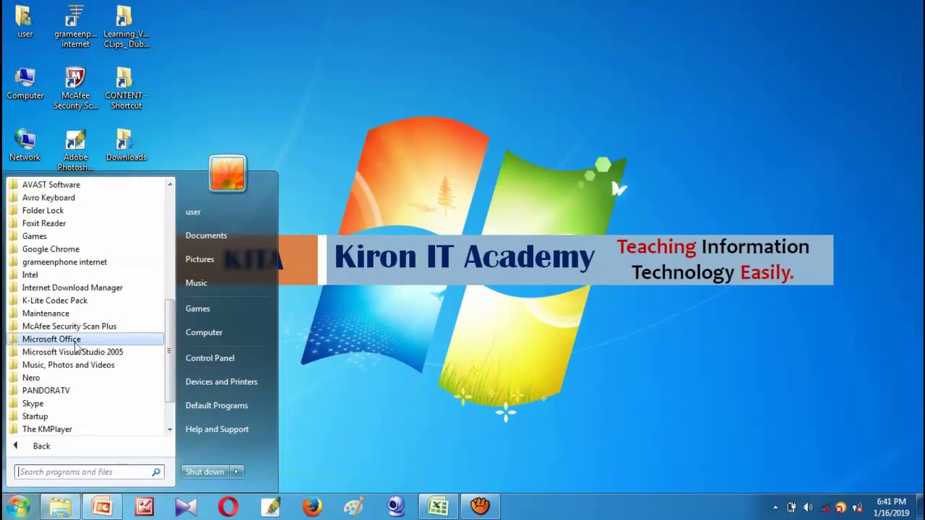
{"action": "left_click", "coordinate": [70, 346]}
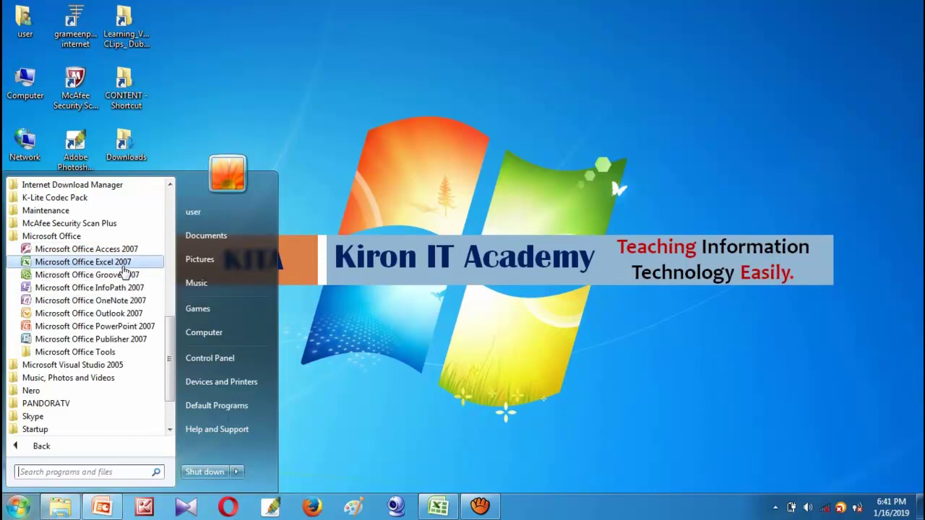
{"action": "left_click", "coordinate": [123, 266]}
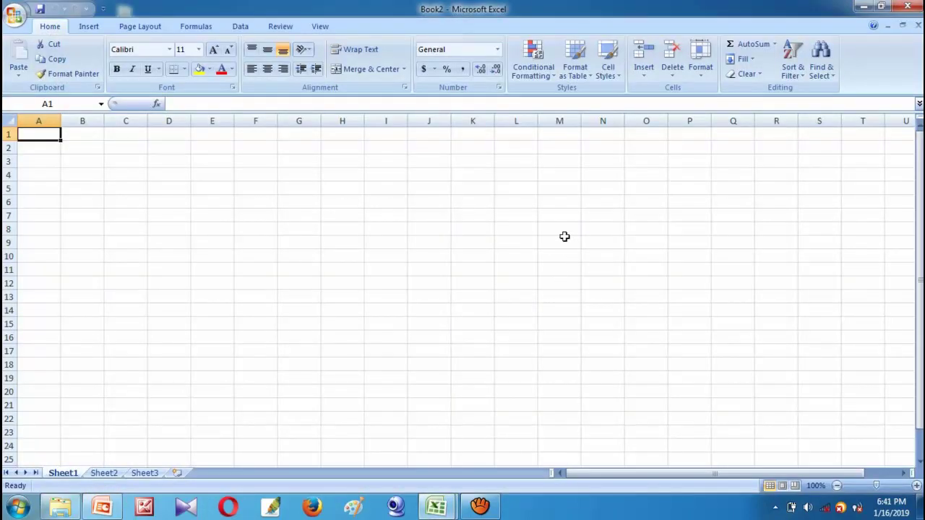
- Insert three worksheets after Sheet3, creating Sheet4, Sheet5 and Sheet6
{"action": "left_click", "coordinate": [105, 474]}
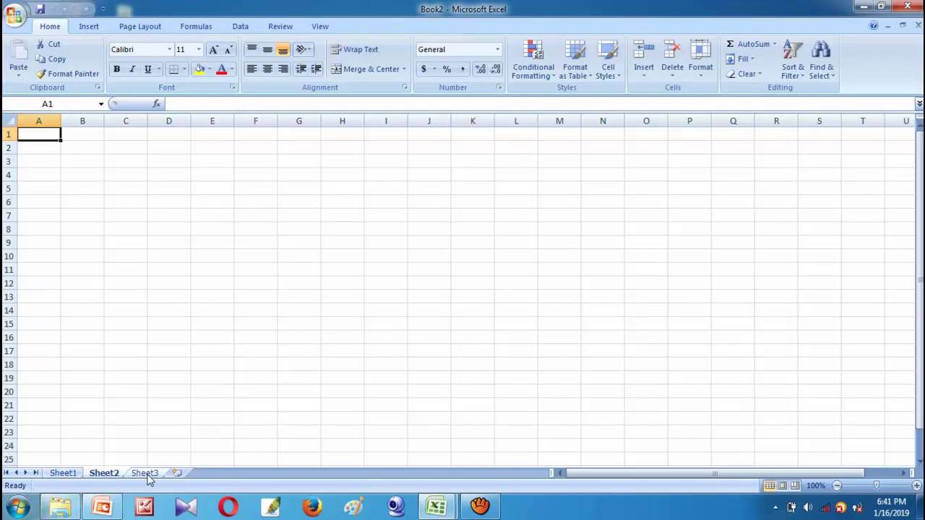
{"action": "left_click", "coordinate": [145, 474]}
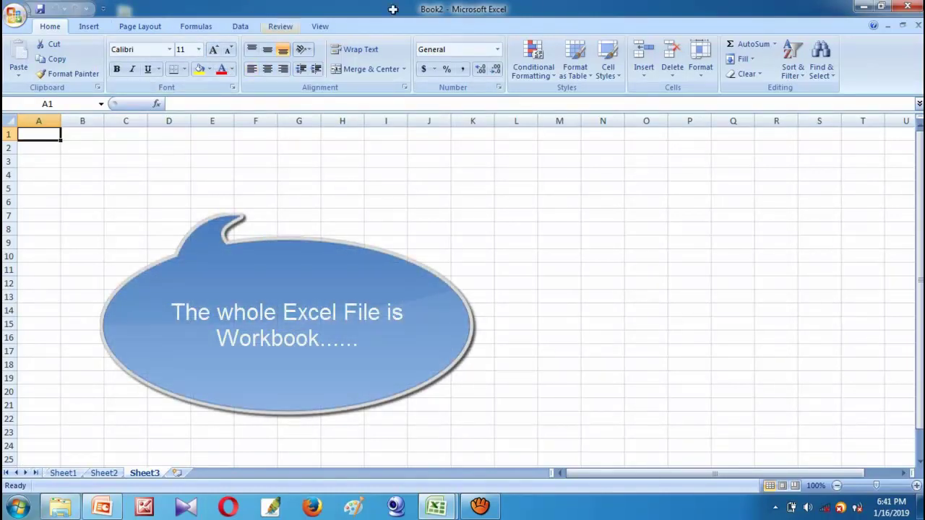
{"action": "left_click", "coordinate": [176, 473]}
{"action": "left_click", "coordinate": [217, 472]}
{"action": "left_click", "coordinate": [258, 473]}
{"action": "right_click", "coordinate": [264, 476]}
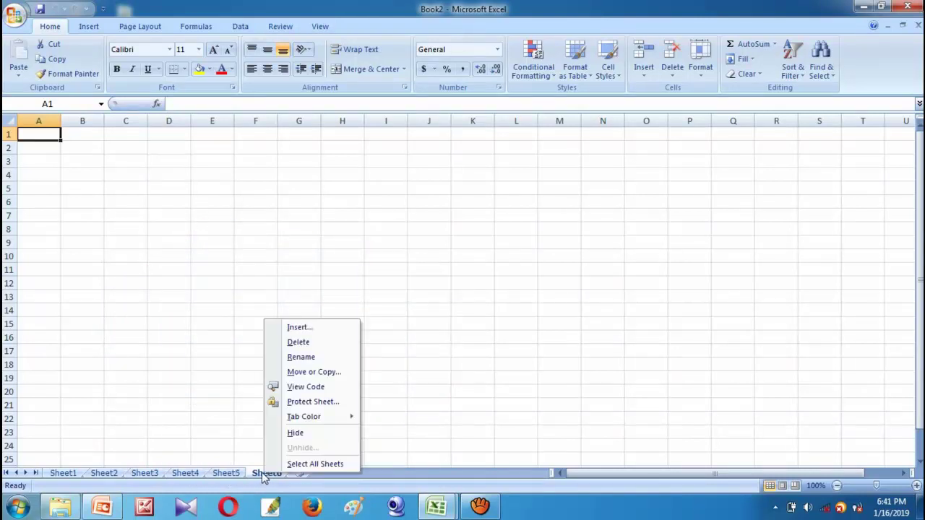
{"action": "key", "text": "Escape"}
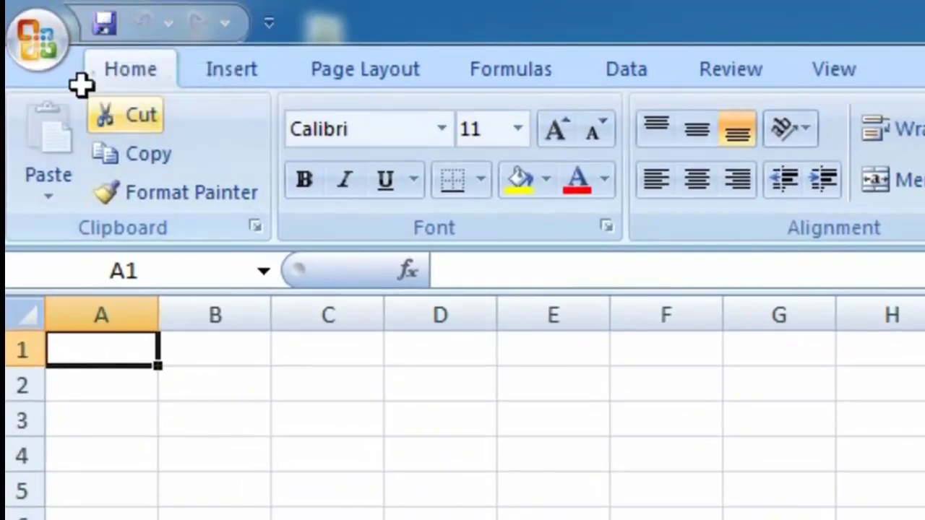
- Save the workbook as 'tutorial' in Video's (D:) > Kiron-KITA > KITA
{"action": "left_click", "coordinate": [29, 57]}
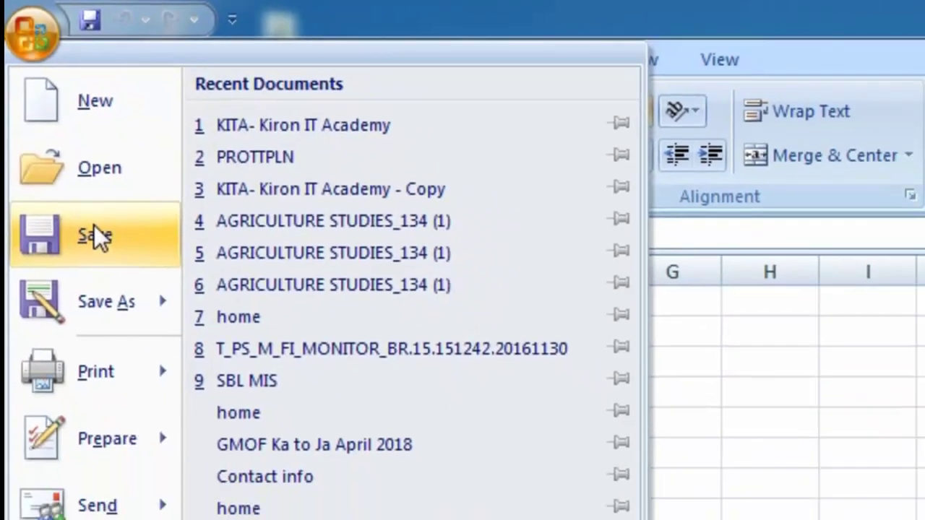
{"action": "left_click", "coordinate": [93, 226]}
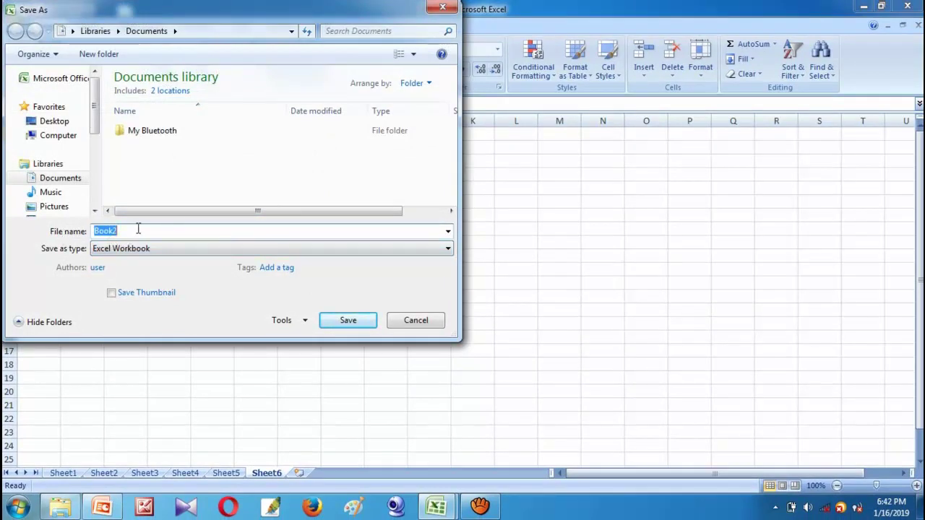
{"action": "type", "text": "tuto"}
{"action": "type", "text": "rial"}
{"action": "scroll", "coordinate": [83, 168], "scroll_direction": "down", "scroll_amount": 4}
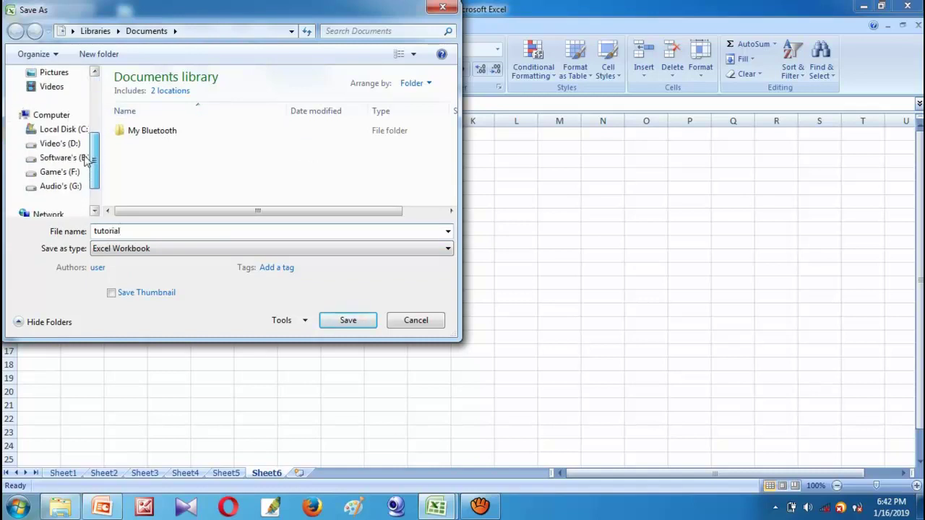
{"action": "scroll", "coordinate": [83, 168], "scroll_direction": "up", "scroll_amount": 2}
{"action": "scroll", "coordinate": [87, 131], "scroll_direction": "down", "scroll_amount": 2}
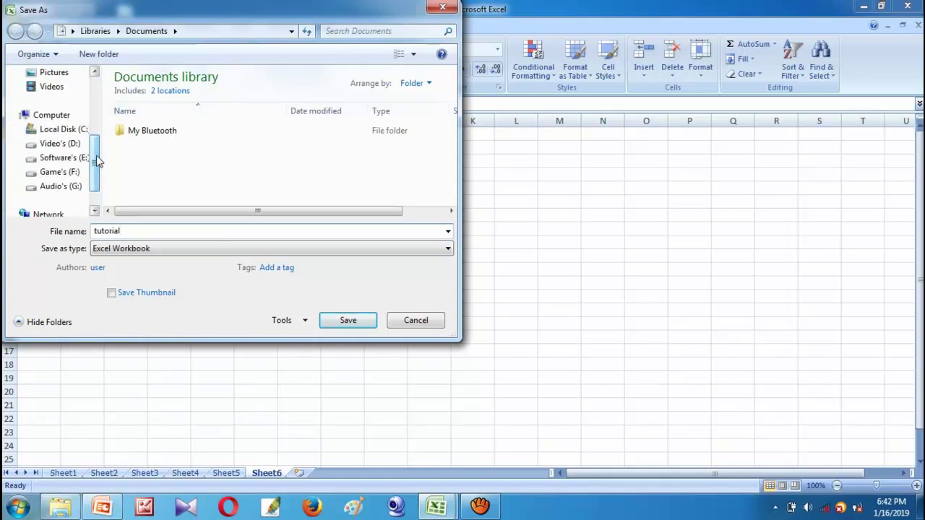
{"action": "scroll", "coordinate": [54, 188], "scroll_direction": "up", "scroll_amount": 3}
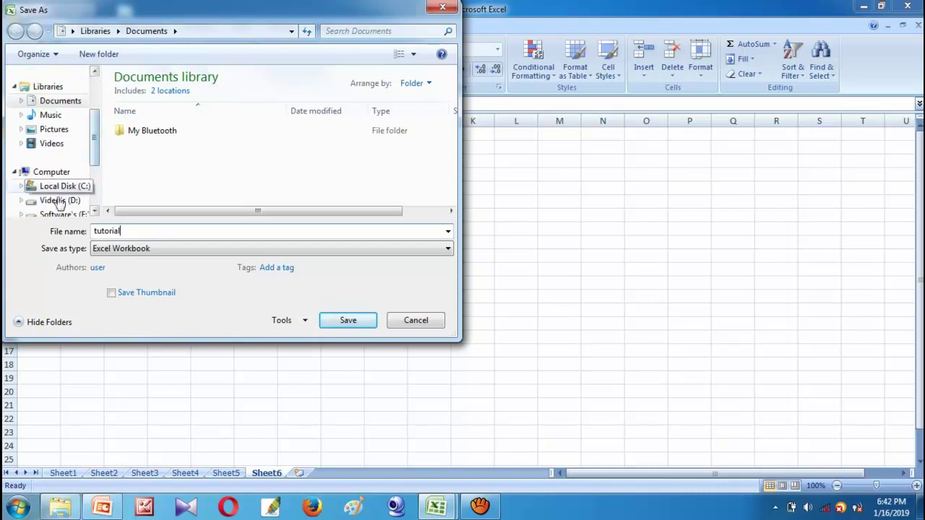
{"action": "left_click", "coordinate": [52, 202]}
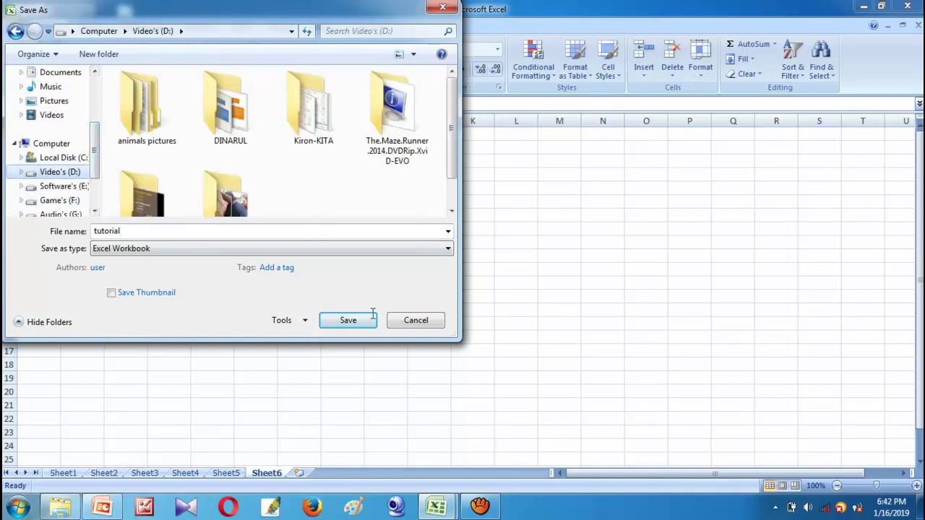
{"action": "double_click", "coordinate": [314, 108]}
{"action": "double_click", "coordinate": [155, 137]}
{"action": "left_click", "coordinate": [340, 320]}
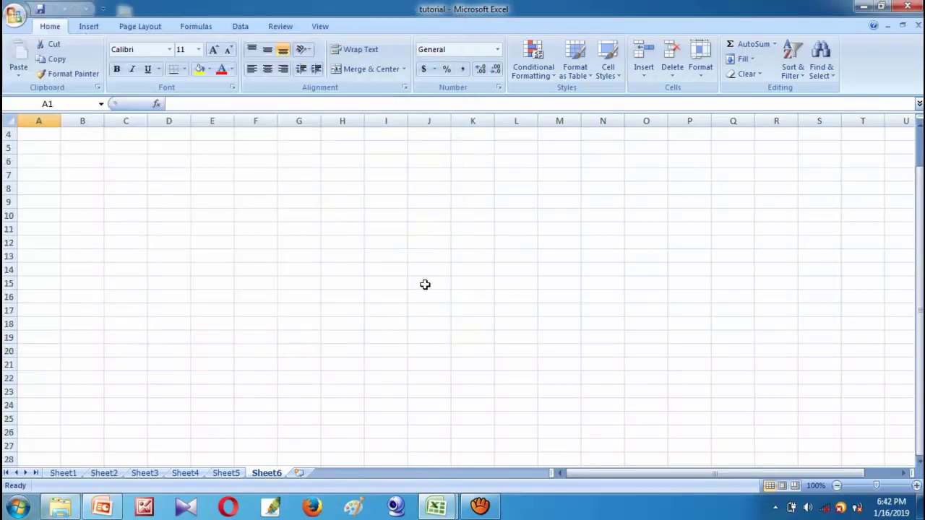
- Close Excel, briefly reopening it and then closing it again
{"action": "left_click", "coordinate": [912, 6]}
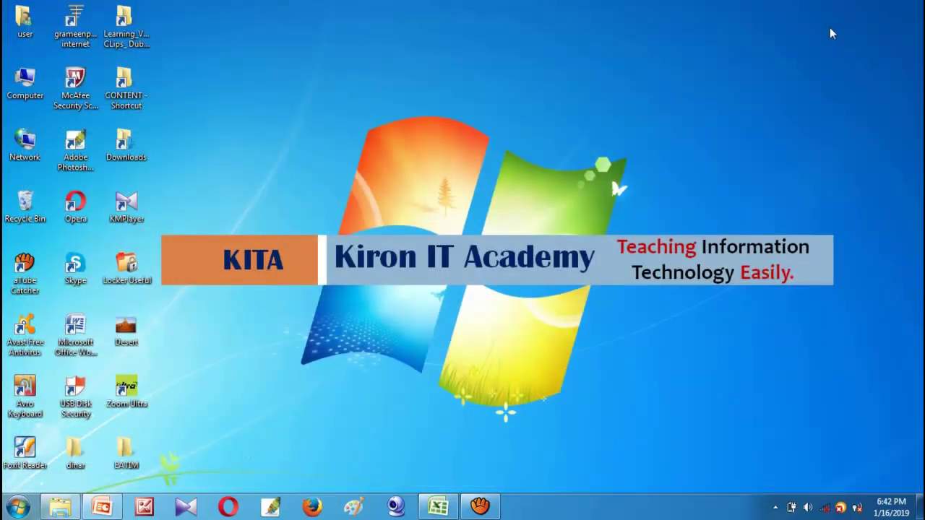
{"action": "left_click", "coordinate": [438, 506]}
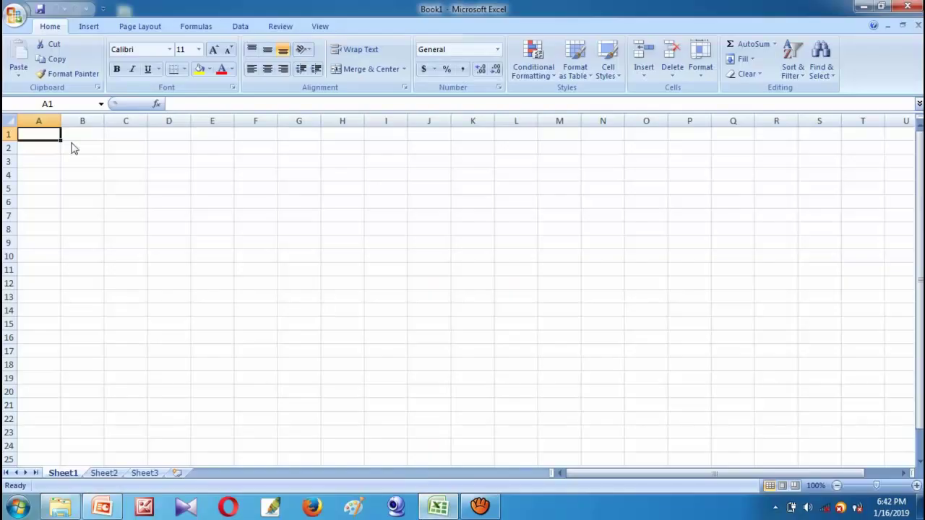
{"action": "left_click", "coordinate": [14, 15]}
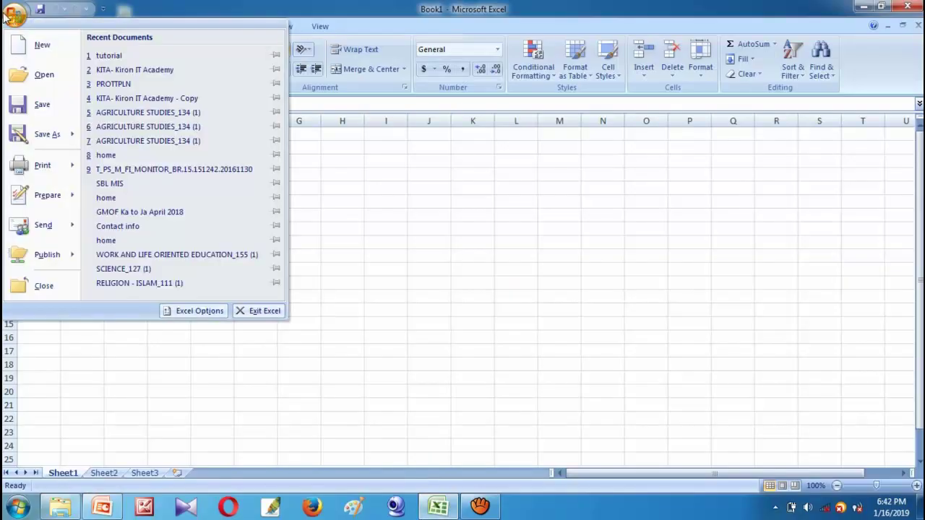
{"action": "left_click", "coordinate": [866, 6]}
- Open 'tutorial' from Computer > Video's (D:) > Kiron-KITA > KITA in Windows Explorer
{"action": "double_click", "coordinate": [44, 86]}
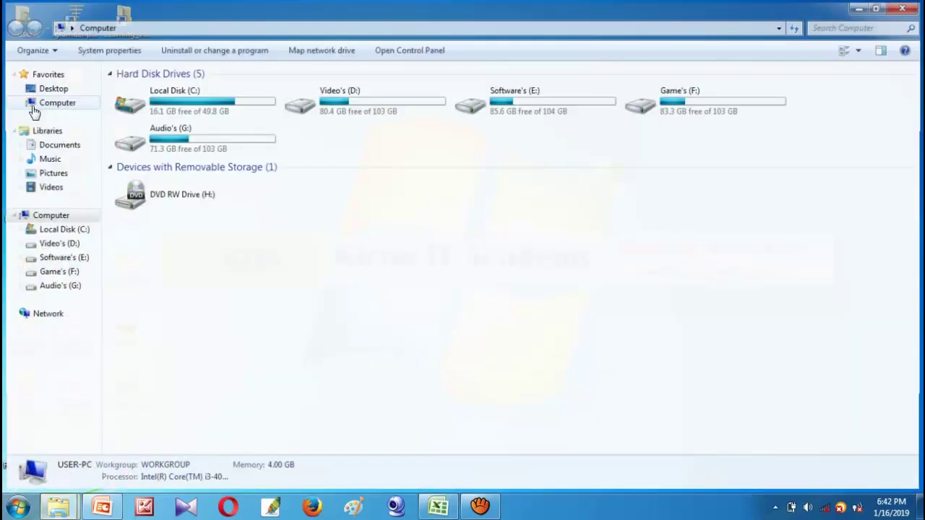
{"action": "left_click", "coordinate": [54, 246]}
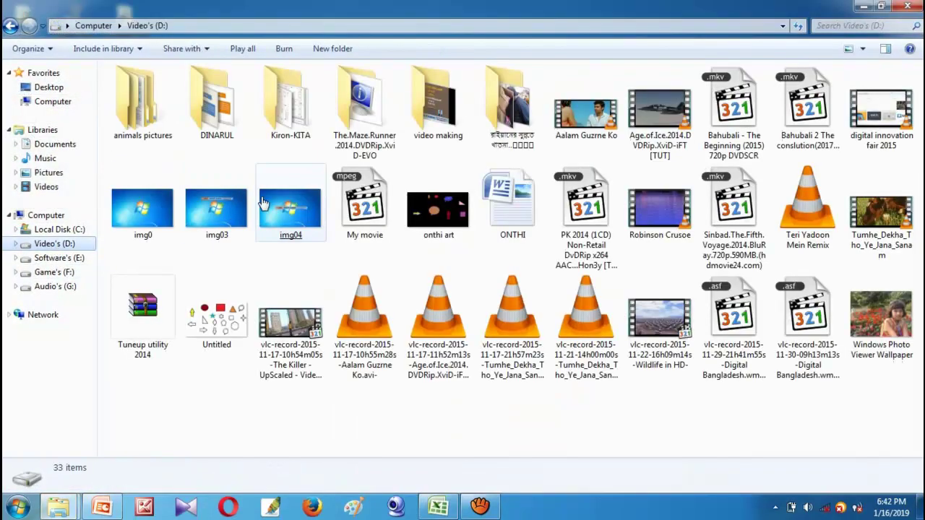
{"action": "double_click", "coordinate": [293, 115]}
{"action": "double_click", "coordinate": [142, 101]}
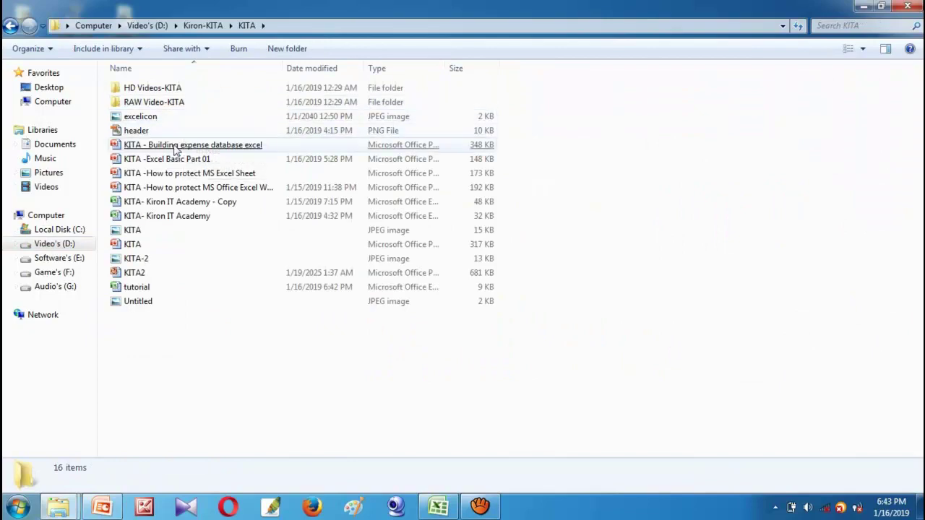
{"action": "double_click", "coordinate": [145, 289]}
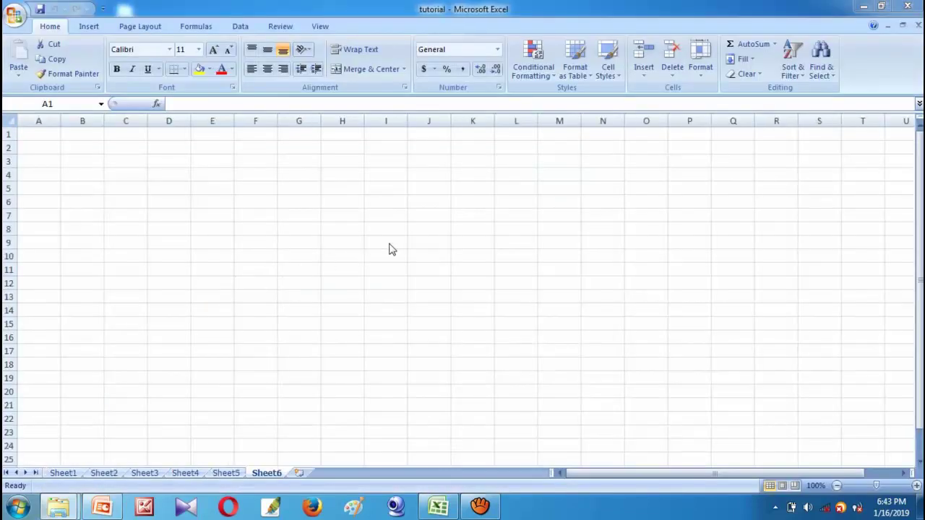
- Reopen 'tutorial' from Recent Documents and show the Save As copy format choices
{"action": "left_click", "coordinate": [10, 20]}
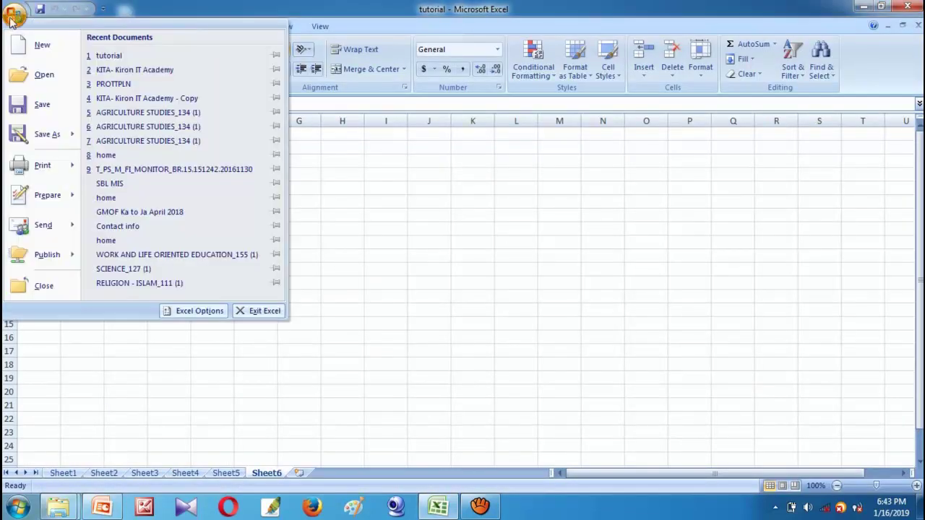
{"action": "left_click", "coordinate": [149, 59]}
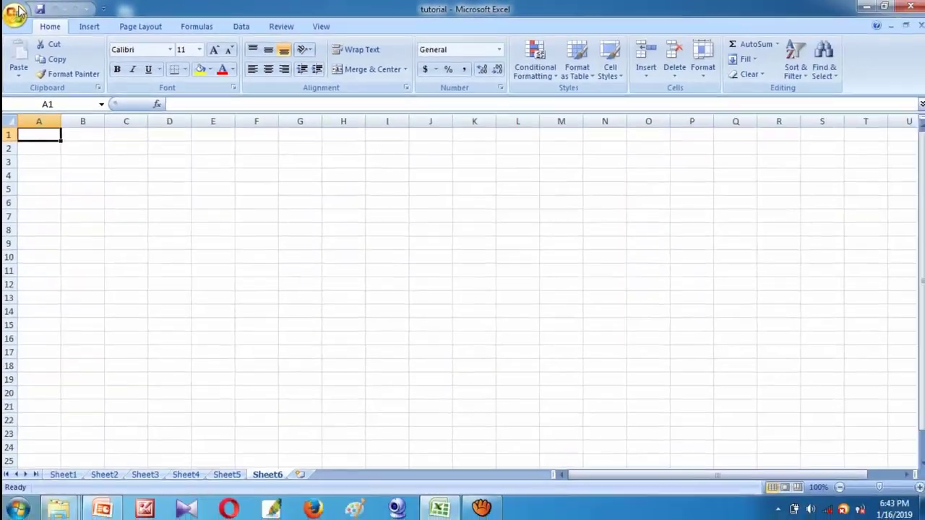
{"action": "left_click", "coordinate": [11, 15]}
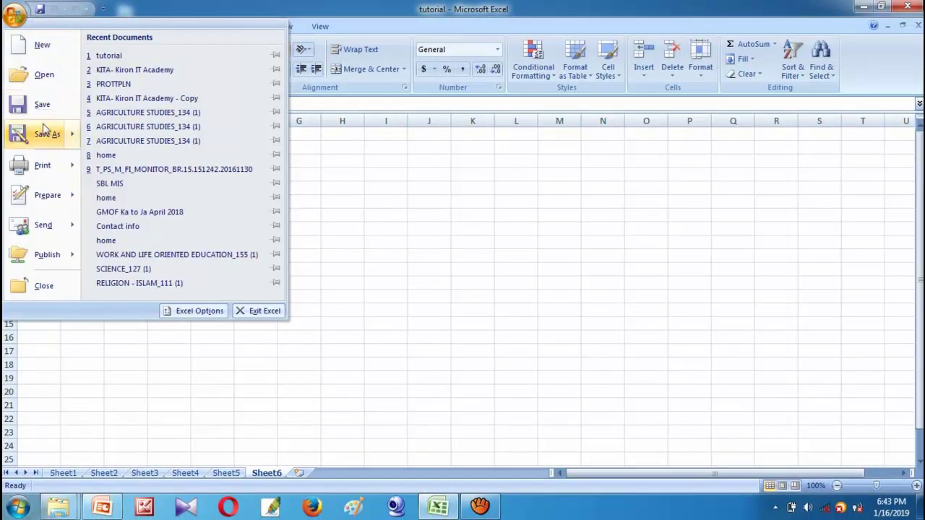
{"action": "mouse_move", "coordinate": [50, 141]}
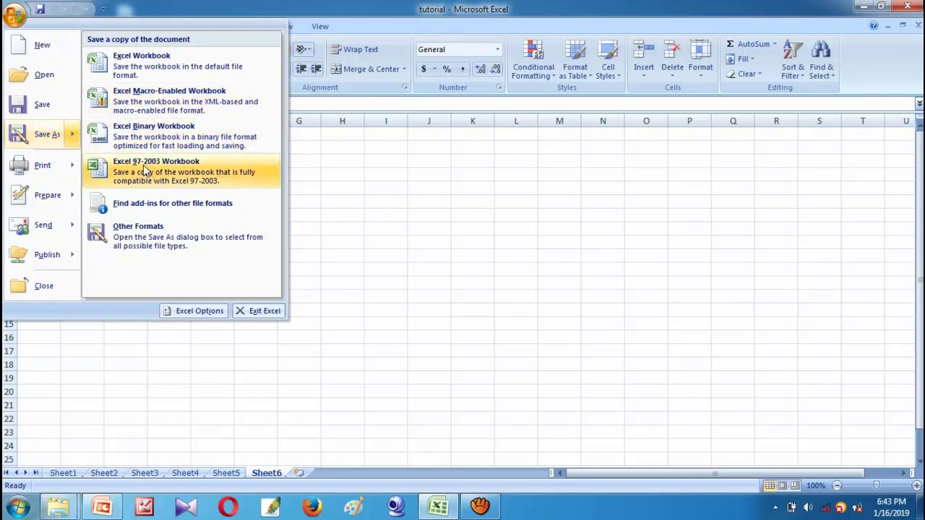
{"action": "left_click", "coordinate": [433, 215]}
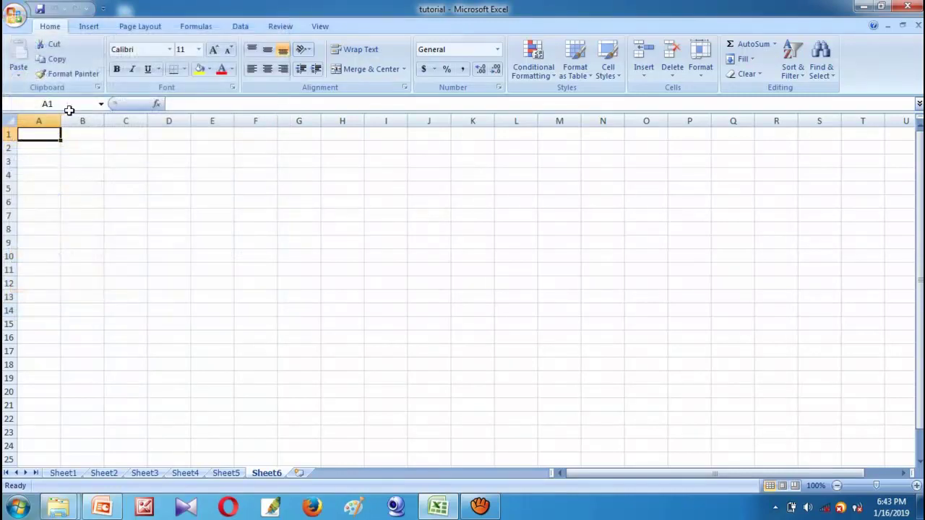
{"action": "left_click", "coordinate": [16, 16]}
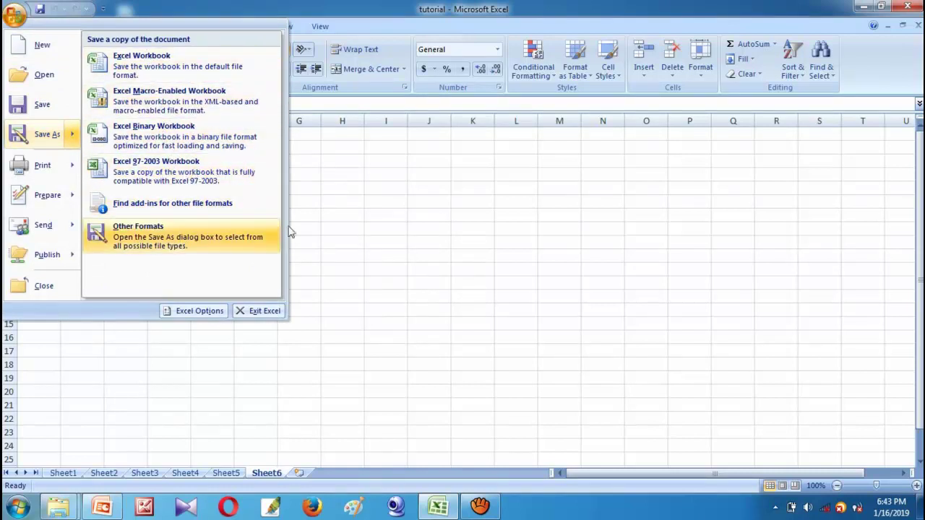
- Open 'KITA- Kiron IT Academy' from Recent Documents and enter its password
{"action": "left_click", "coordinate": [424, 203]}
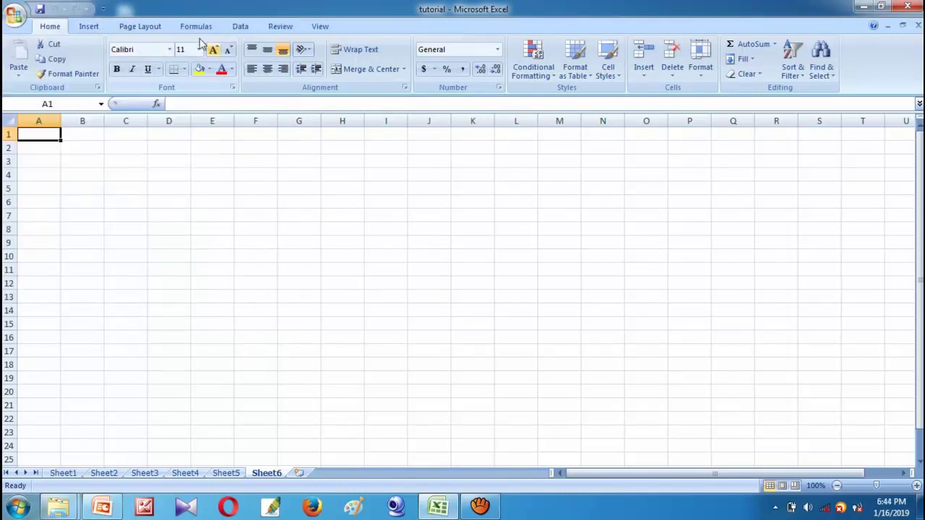
{"action": "left_click", "coordinate": [14, 15]}
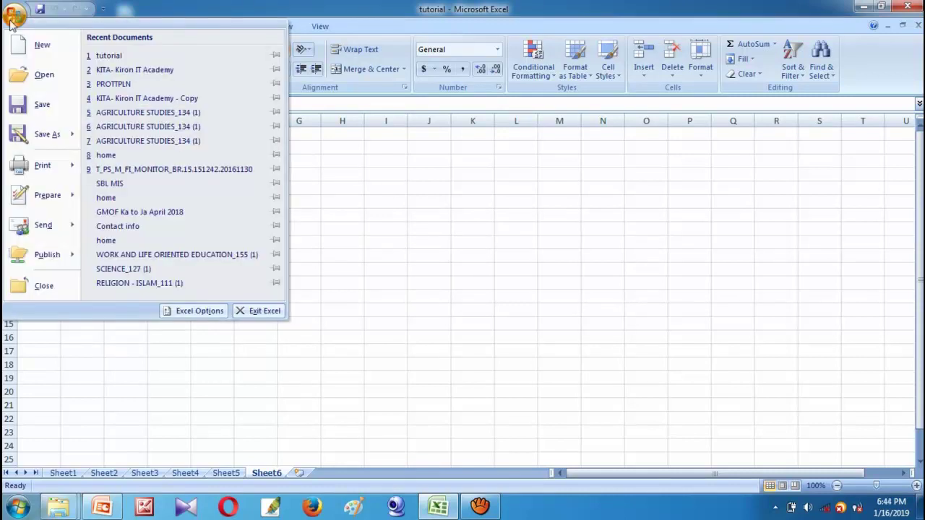
{"action": "left_click", "coordinate": [155, 67]}
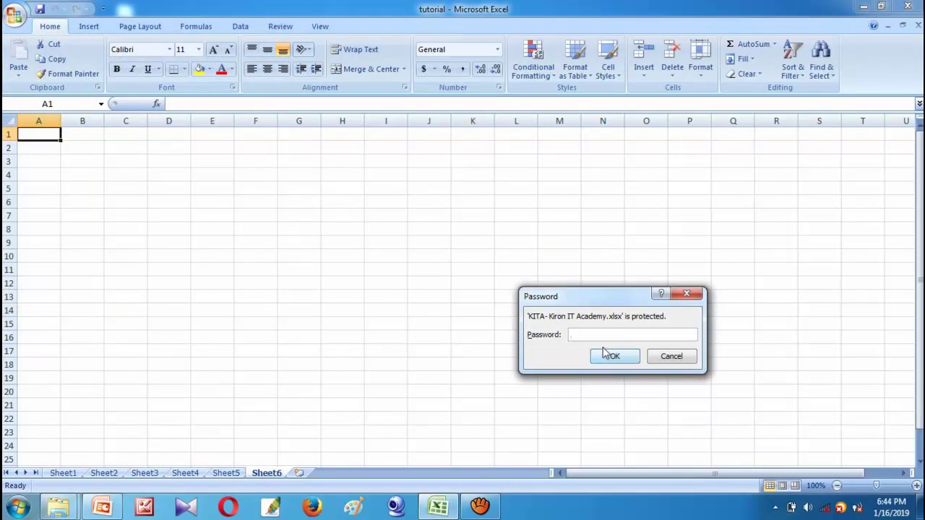
{"action": "mouse_move", "coordinate": [570, 299]}
{"action": "left_mouse_down"}
{"action": "mouse_move", "coordinate": [444, 222]}
{"action": "mouse_move", "coordinate": [390, 208]}
{"action": "left_mouse_up"}
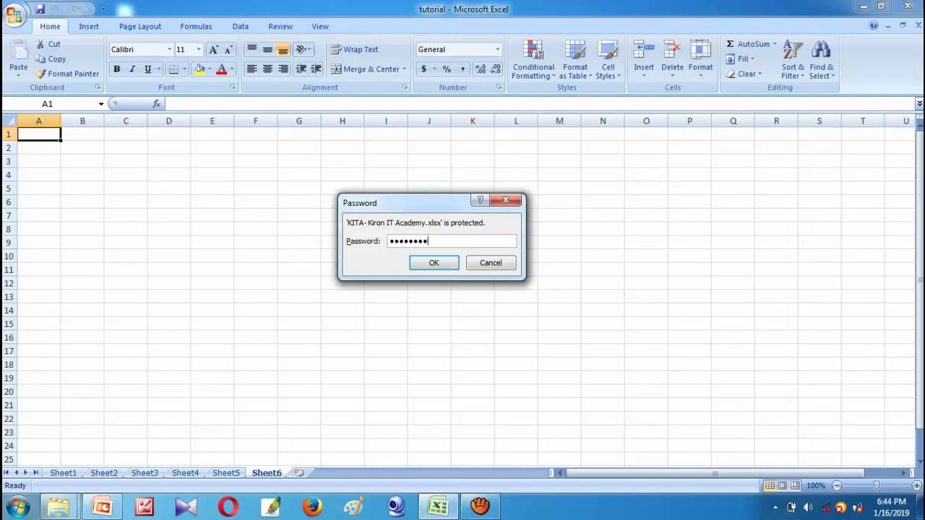
{"action": "left_click", "coordinate": [436, 265]}
{"action": "scroll", "coordinate": [439, 271], "scroll_direction": "up", "scroll_amount": 1}
{"action": "scroll", "coordinate": [438, 271], "scroll_direction": "up", "scroll_amount": 2}
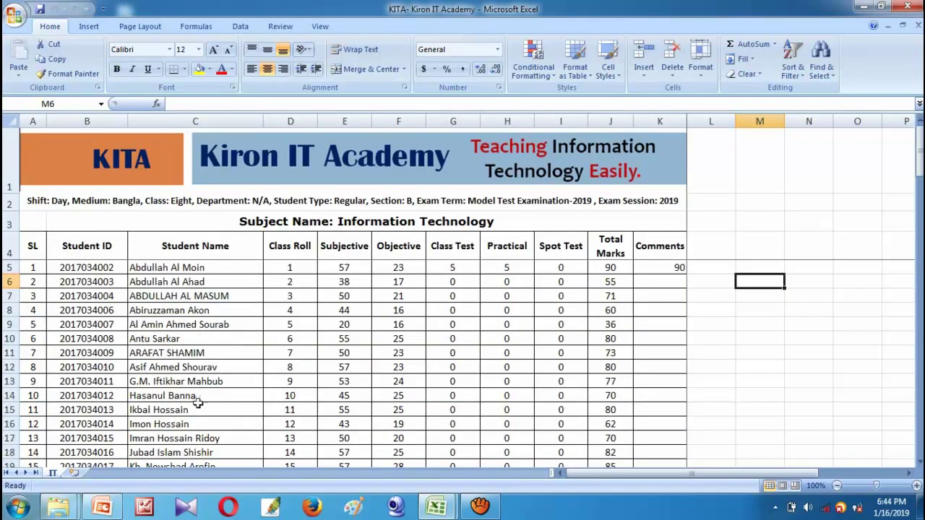
{"action": "scroll", "coordinate": [303, 282], "scroll_direction": "down", "scroll_amount": 1}
{"action": "scroll", "coordinate": [303, 282], "scroll_direction": "down", "scroll_amount": 3}
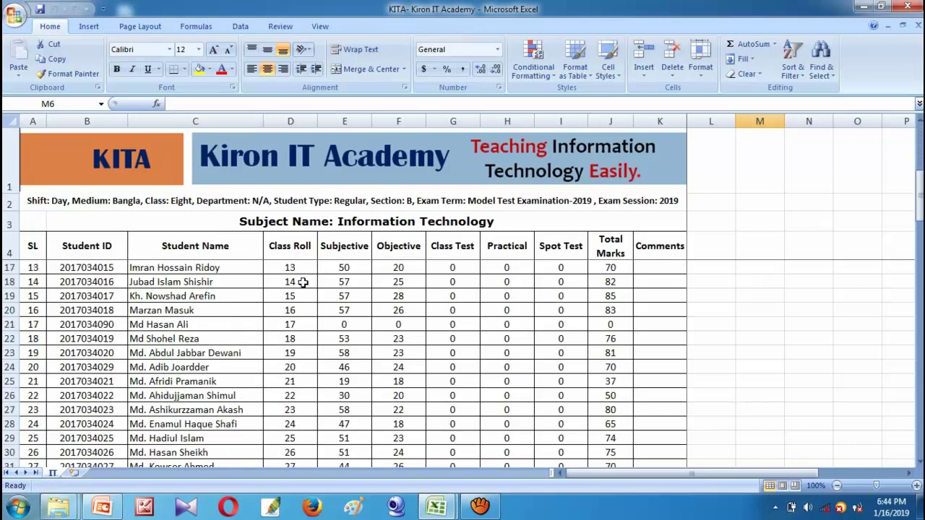
{"action": "scroll", "coordinate": [304, 282], "scroll_direction": "down", "scroll_amount": 4}
{"action": "scroll", "coordinate": [303, 282], "scroll_direction": "up", "scroll_amount": 4}
{"action": "scroll", "coordinate": [304, 284], "scroll_direction": "up", "scroll_amount": 4}
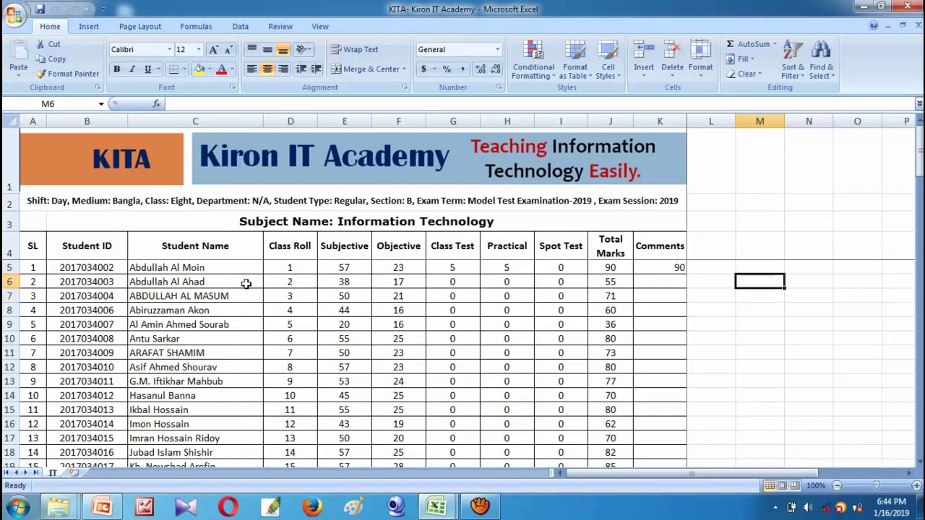
{"action": "scroll", "coordinate": [331, 284], "scroll_direction": "down", "scroll_amount": 9}
{"action": "scroll", "coordinate": [331, 284], "scroll_direction": "down", "scroll_amount": 4}
{"action": "scroll", "coordinate": [331, 284], "scroll_direction": "up", "scroll_amount": 1}
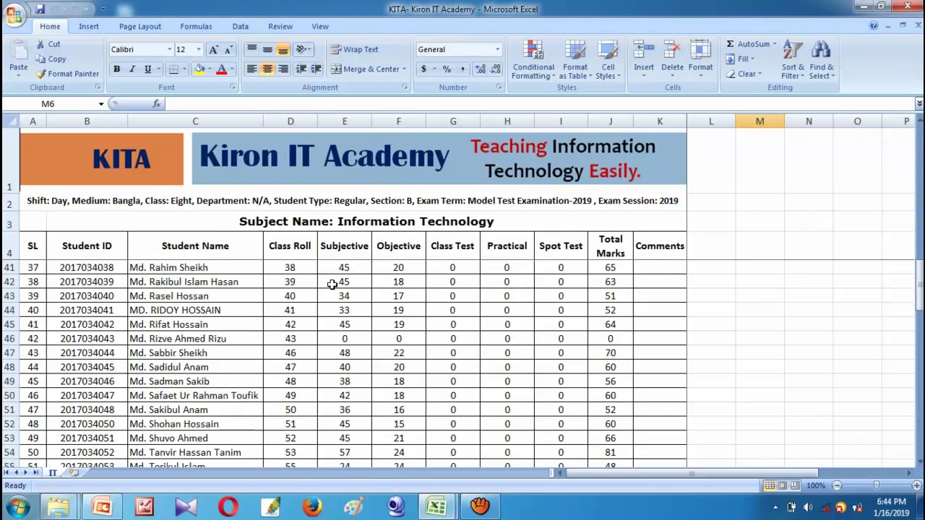
{"action": "scroll", "coordinate": [332, 284], "scroll_direction": "down", "scroll_amount": 7}
{"action": "scroll", "coordinate": [332, 284], "scroll_direction": "down", "scroll_amount": 2}
{"action": "scroll", "coordinate": [332, 284], "scroll_direction": "down", "scroll_amount": 4}
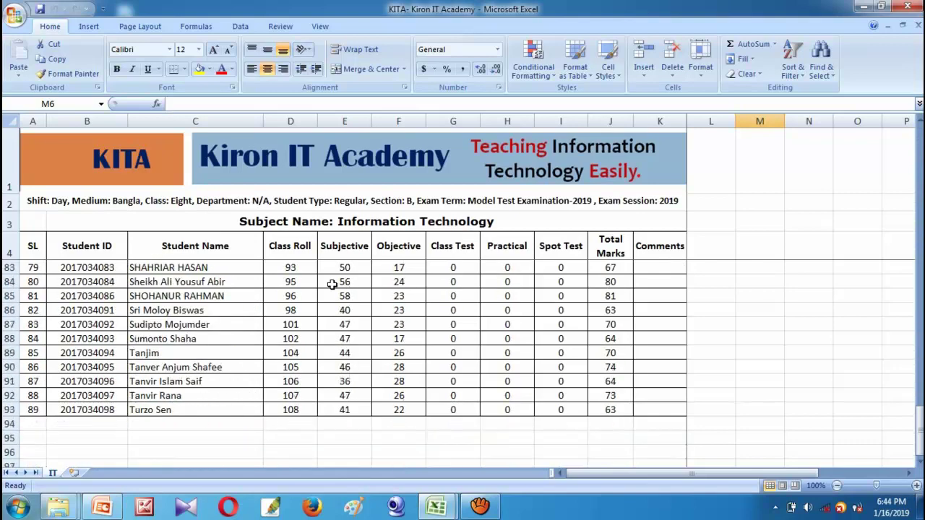
{"action": "scroll", "coordinate": [331, 284], "scroll_direction": "up", "scroll_amount": 4}
{"action": "scroll", "coordinate": [331, 284], "scroll_direction": "up", "scroll_amount": 10}
{"action": "scroll", "coordinate": [331, 284], "scroll_direction": "up", "scroll_amount": 11}
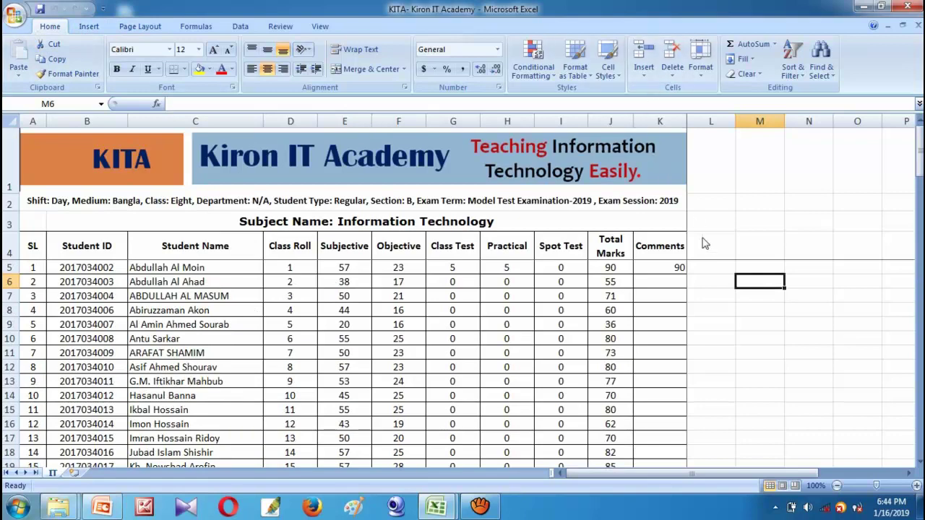
{"action": "scroll", "coordinate": [698, 217], "scroll_direction": "down", "scroll_amount": 5}
{"action": "scroll", "coordinate": [699, 210], "scroll_direction": "up", "scroll_amount": 5}
- Browse the Insert through View ribbon tabs, then select the Class Roll header in D4
{"action": "left_click", "coordinate": [89, 26]}
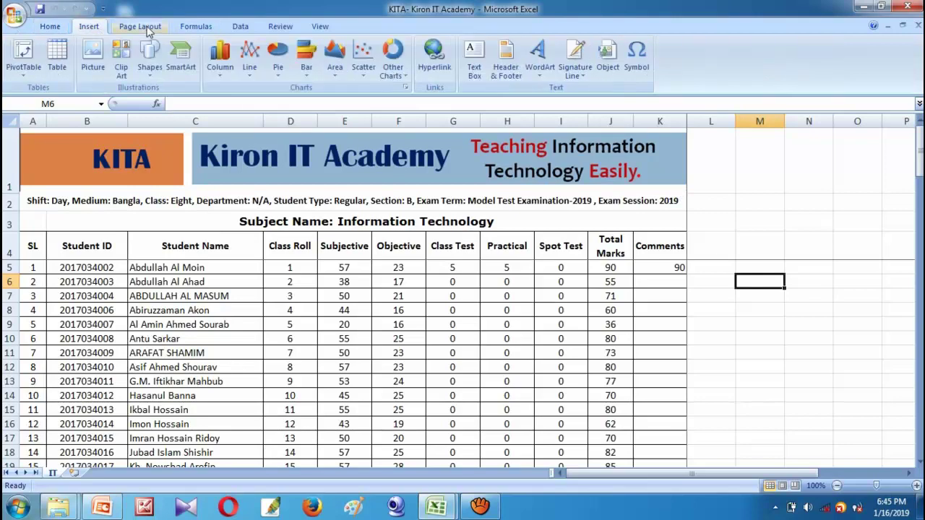
{"action": "left_click", "coordinate": [139, 26]}
{"action": "left_click", "coordinate": [203, 26]}
{"action": "left_click", "coordinate": [246, 29]}
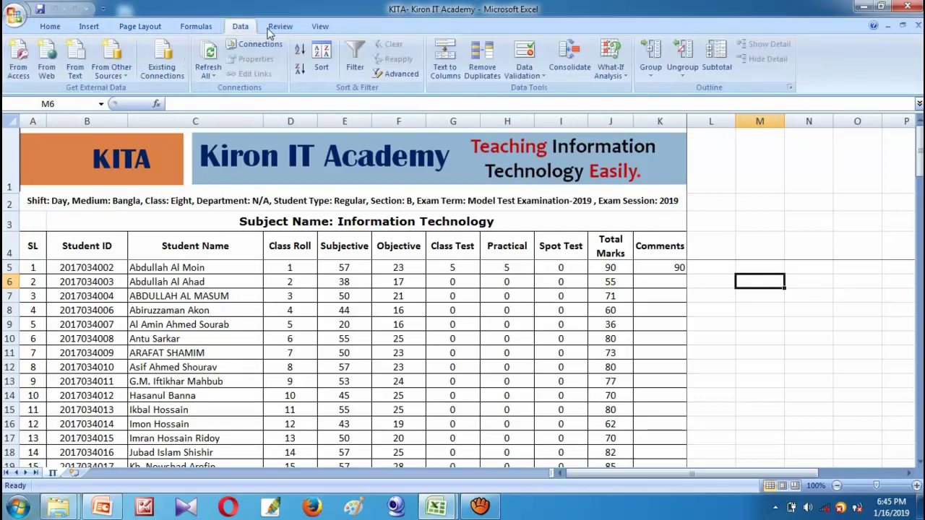
{"action": "left_click", "coordinate": [279, 27]}
{"action": "left_click", "coordinate": [318, 27]}
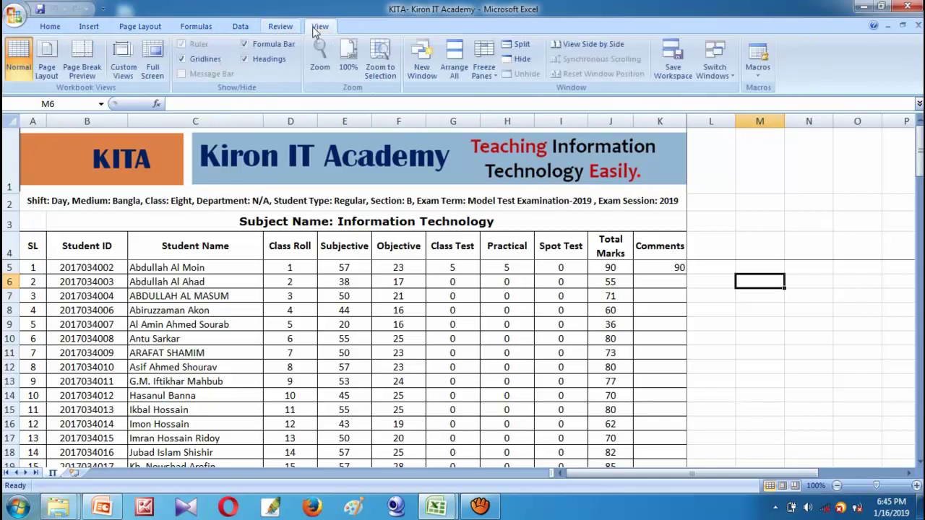
{"action": "left_click", "coordinate": [49, 28]}
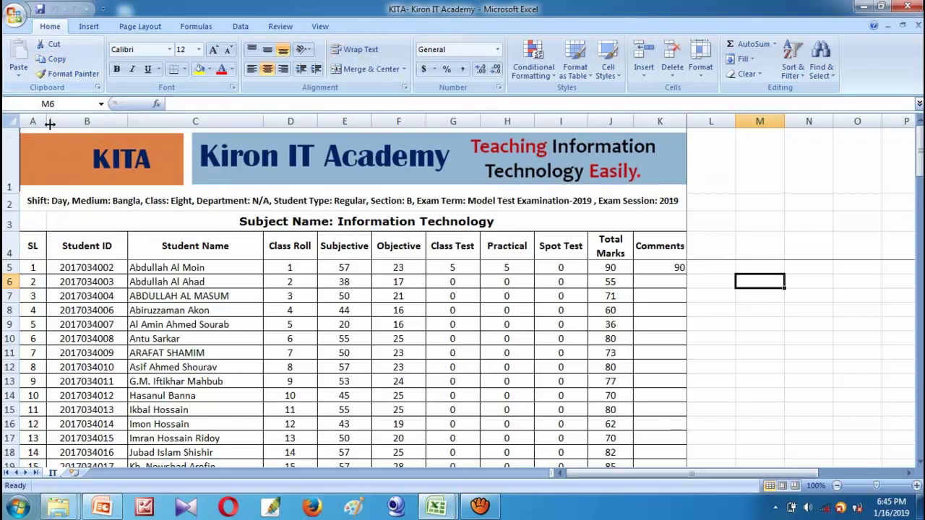
{"action": "left_click", "coordinate": [301, 249]}
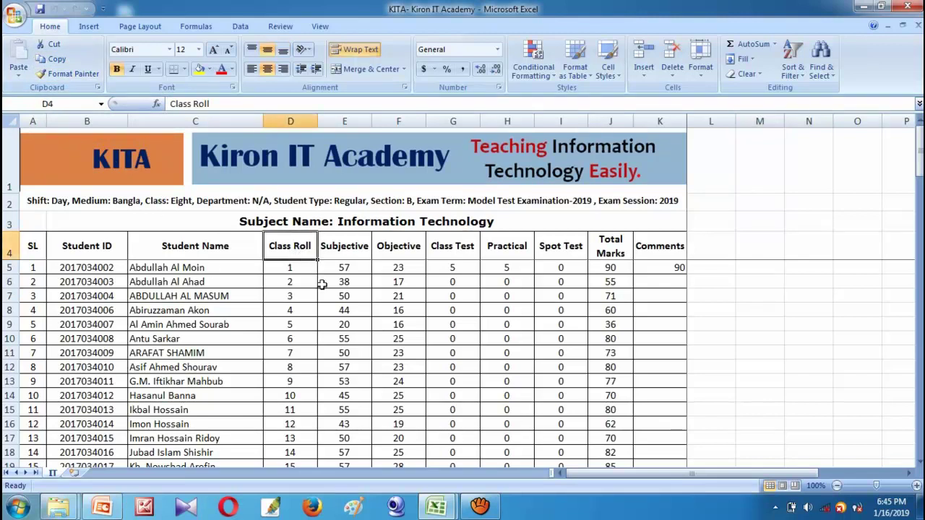
{"action": "key", "text": "ctrl+c"}
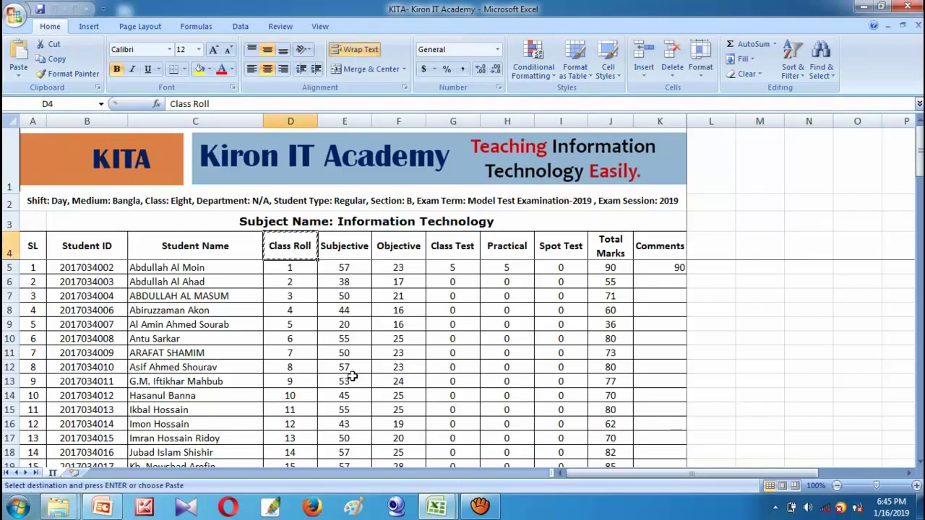
{"action": "left_click", "coordinate": [727, 220]}
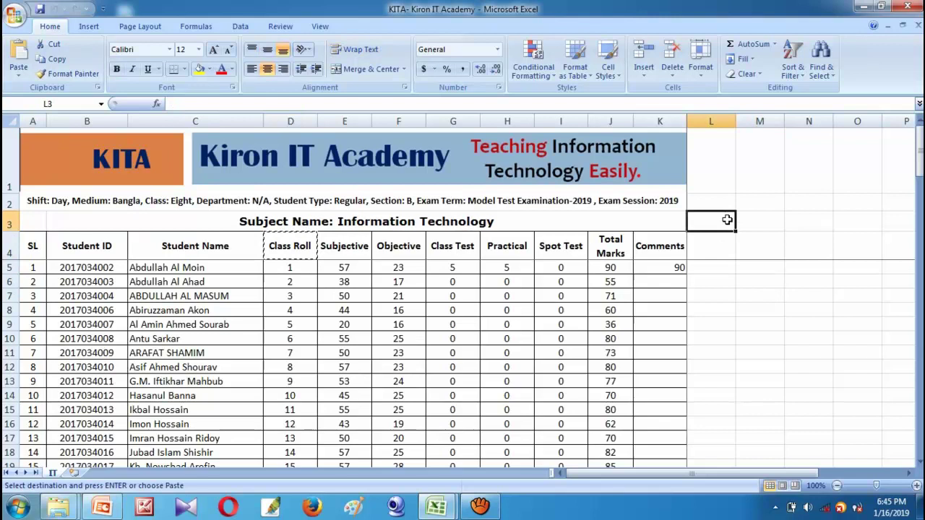
{"action": "left_click", "coordinate": [717, 282]}
{"action": "key", "text": "ctrl+v"}
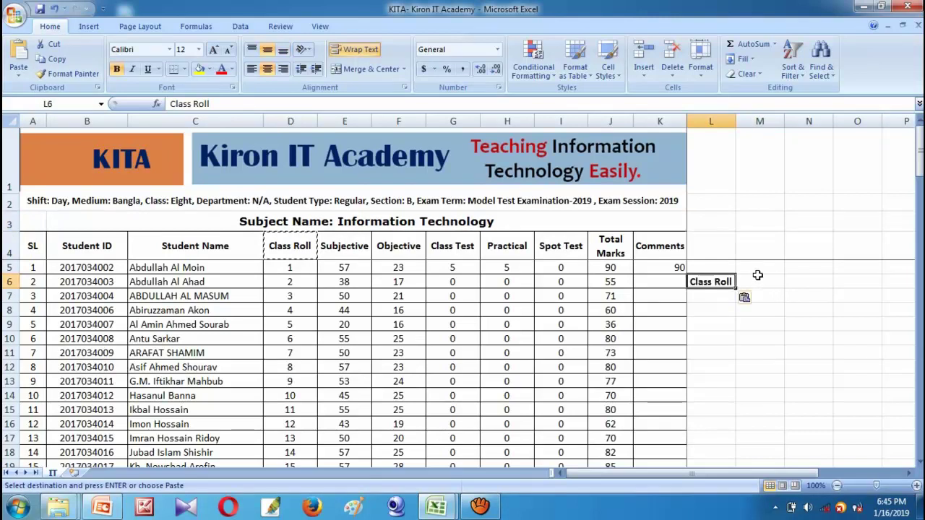
{"action": "key", "text": "ctrl+z"}
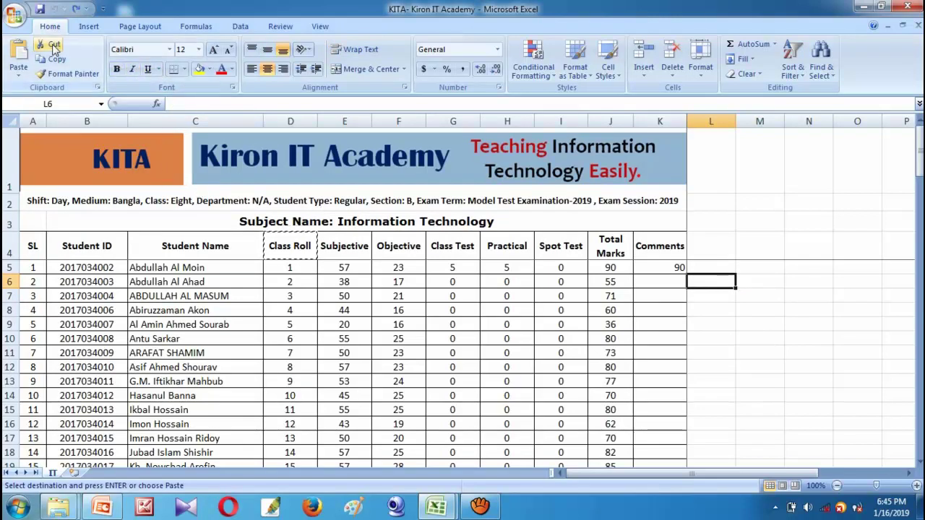
{"action": "left_click", "coordinate": [221, 257]}
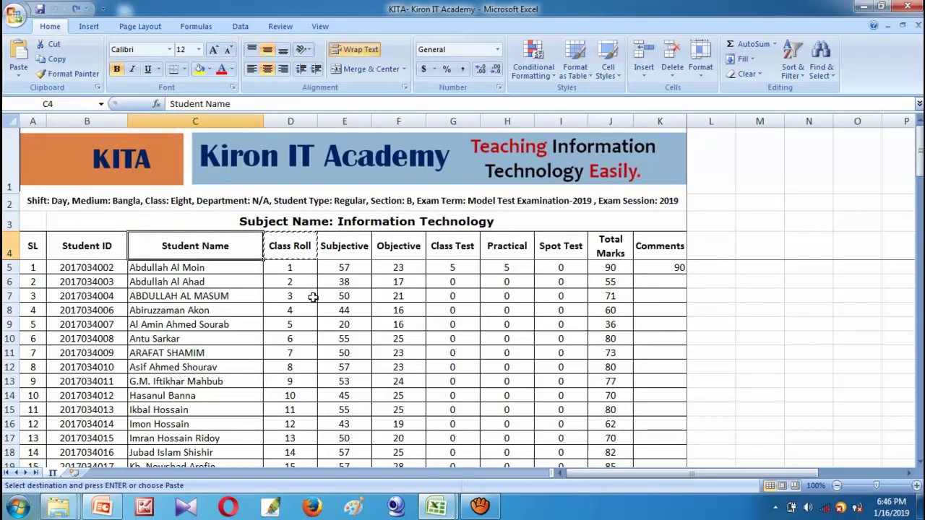
{"action": "key", "text": "ctrl+c"}
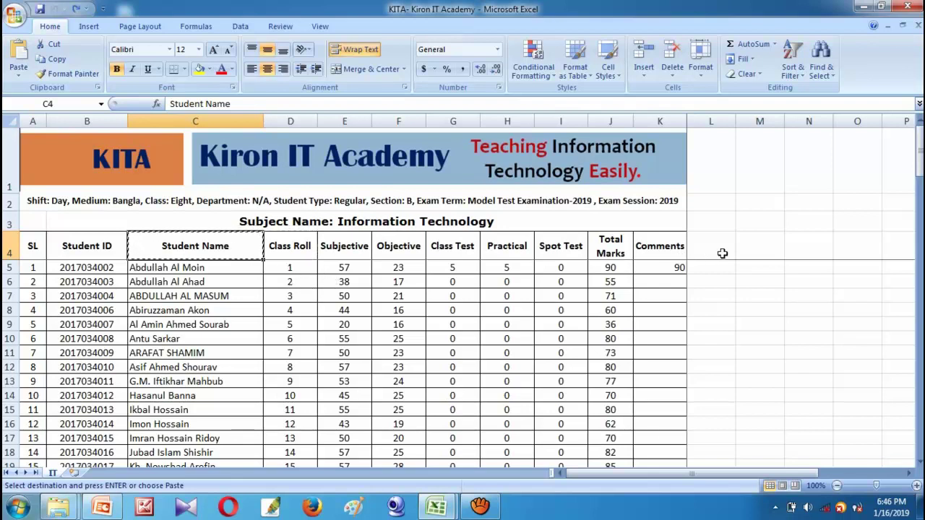
{"action": "left_click", "coordinate": [745, 273]}
{"action": "key", "text": "Return"}
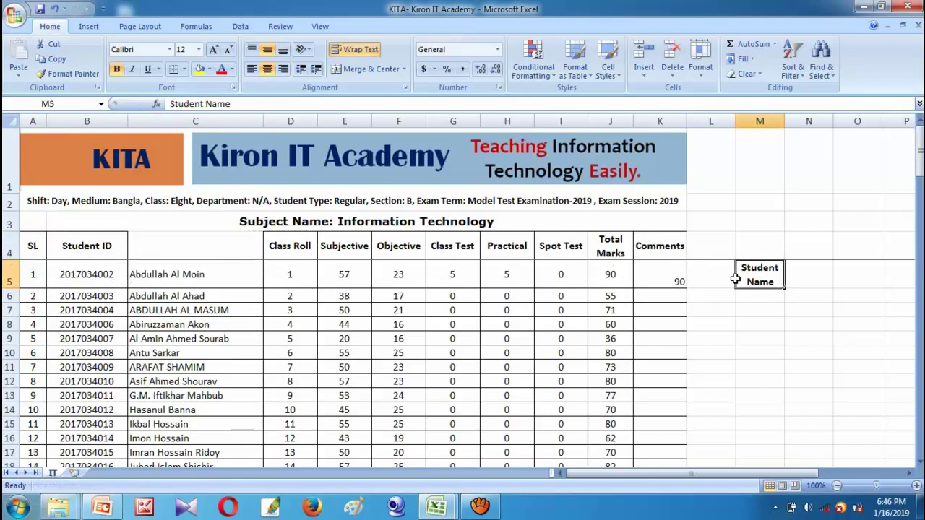
{"action": "left_click", "coordinate": [247, 241]}
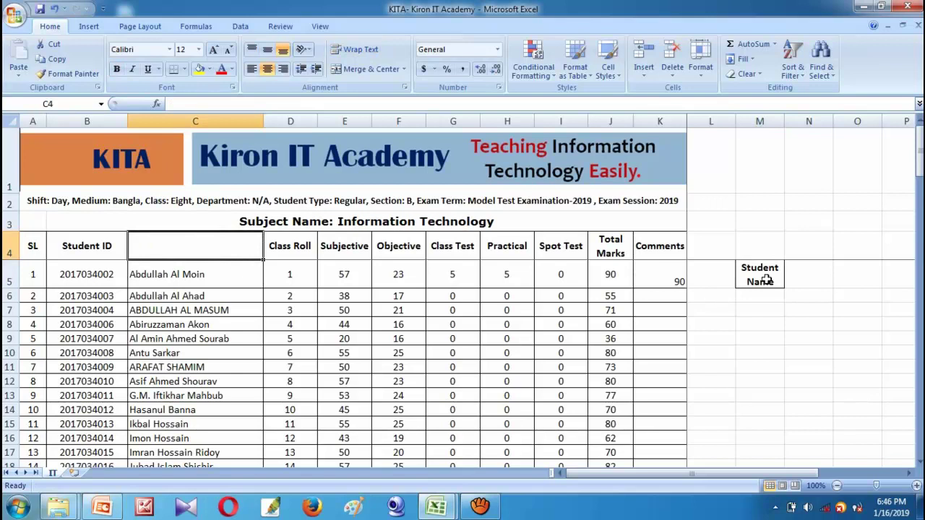
{"action": "key", "text": "ctrl+z"}
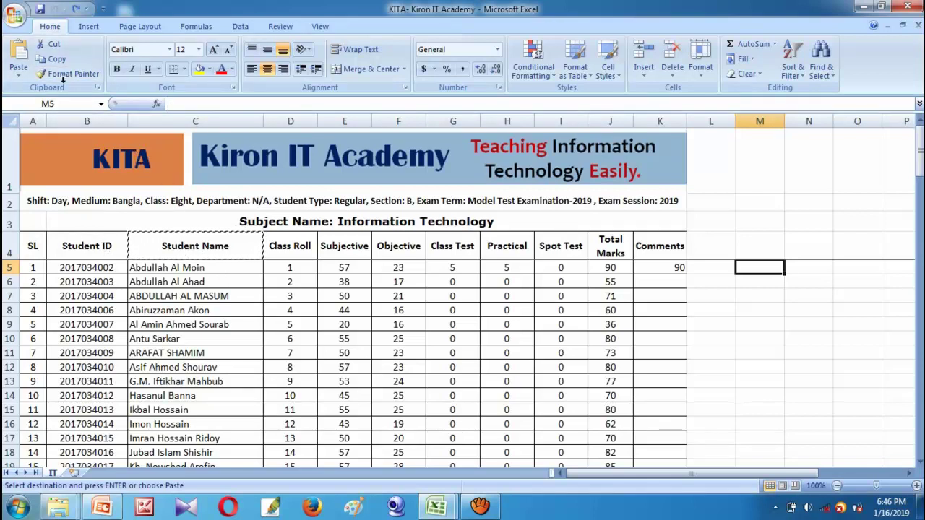
{"action": "key", "text": "Left"}
{"action": "key", "text": "Down"}
{"action": "key", "text": "Down"}
{"action": "key", "text": "Down"}
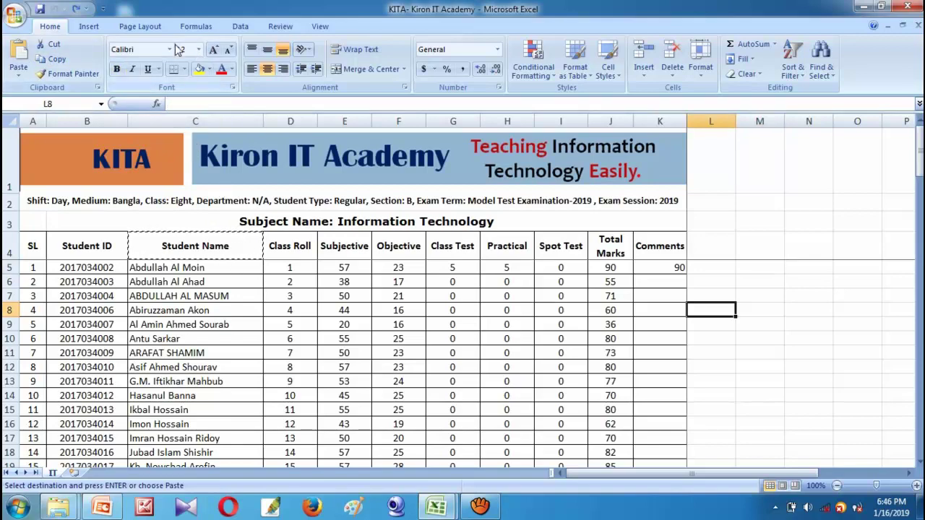
- Keep the merged B3 subject title in Cambria at font size 13
{"action": "left_click", "coordinate": [169, 49]}
{"action": "left_click", "coordinate": [344, 221]}
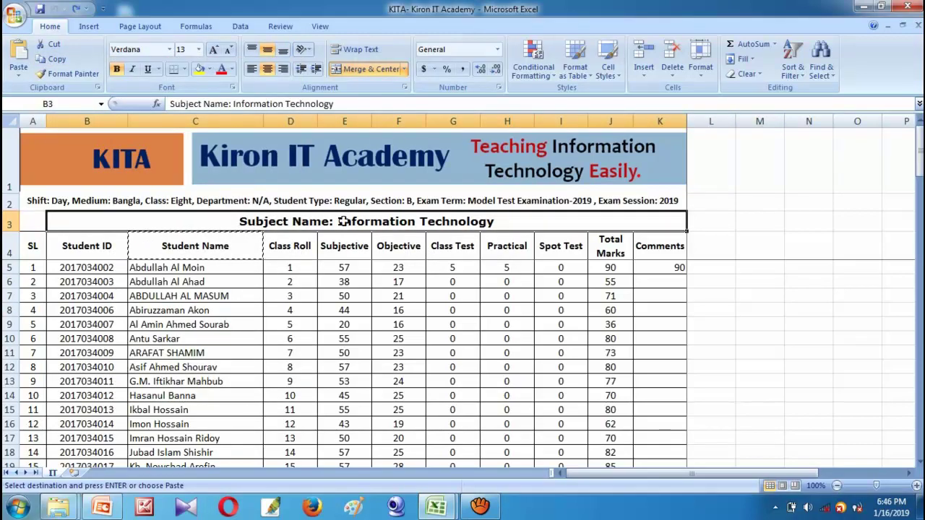
{"action": "left_click", "coordinate": [169, 49]}
{"action": "scroll", "coordinate": [174, 147], "scroll_direction": "up", "scroll_amount": 2}
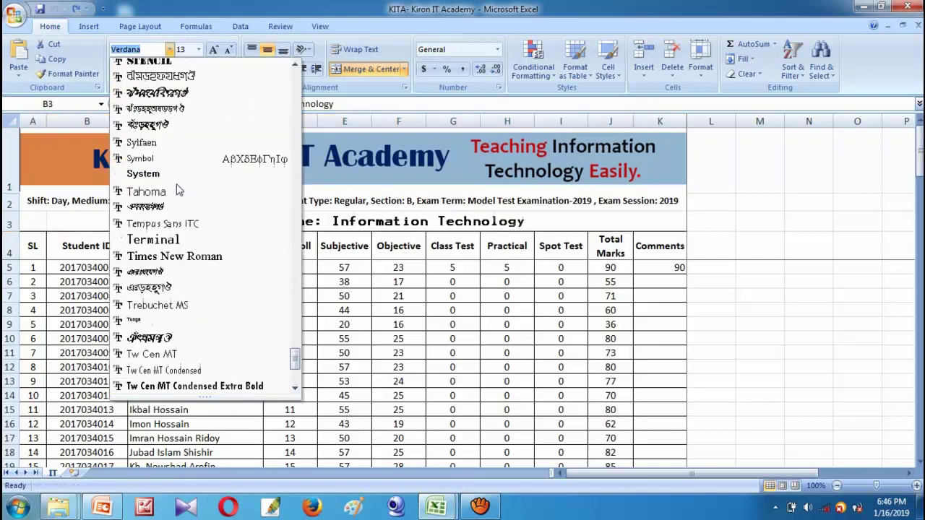
{"action": "scroll", "coordinate": [174, 147], "scroll_direction": "up", "scroll_amount": 5}
{"action": "scroll", "coordinate": [175, 147], "scroll_direction": "up", "scroll_amount": 5}
{"action": "scroll", "coordinate": [175, 147], "scroll_direction": "up", "scroll_amount": 5}
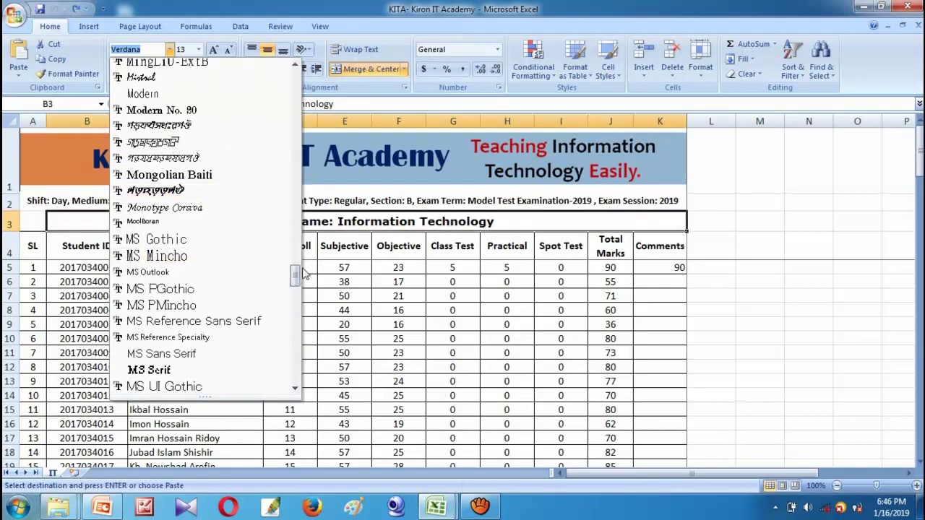
{"action": "key", "text": "Escape"}
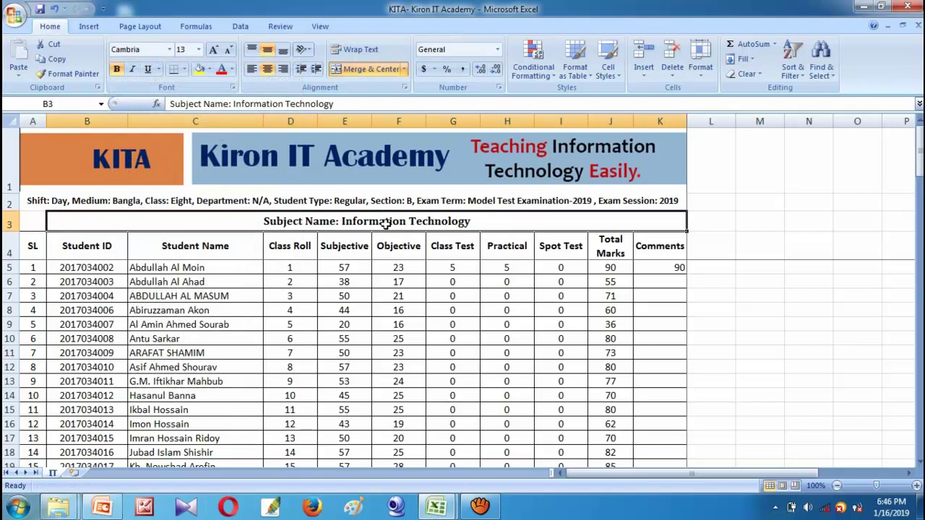
{"action": "left_click", "coordinate": [198, 49]}
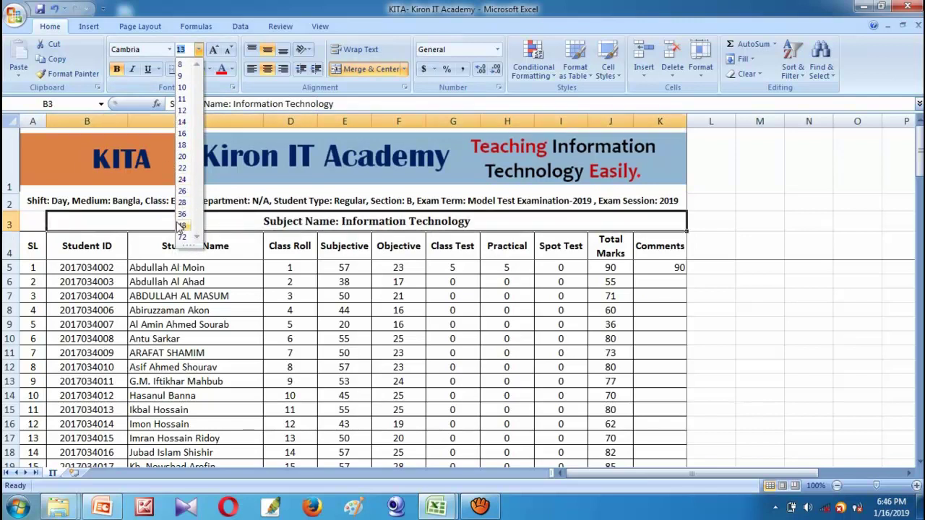
{"action": "left_click", "coordinate": [119, 72]}
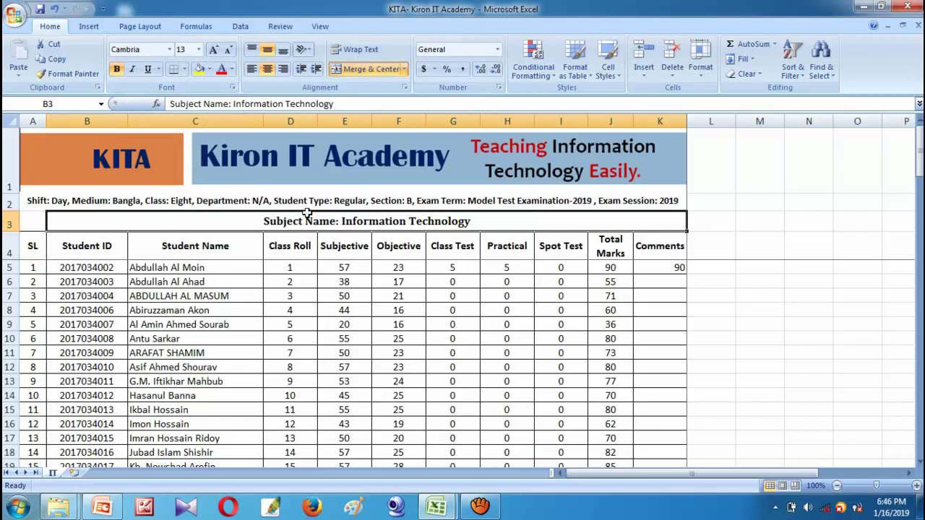
- Make the subject title bold, italic and underlined
{"action": "left_click", "coordinate": [116, 68]}
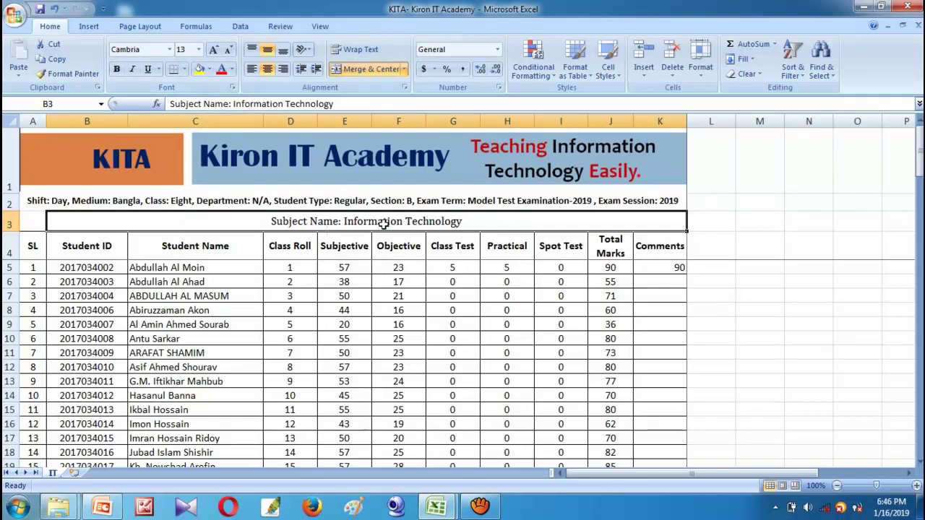
{"action": "left_click", "coordinate": [116, 69]}
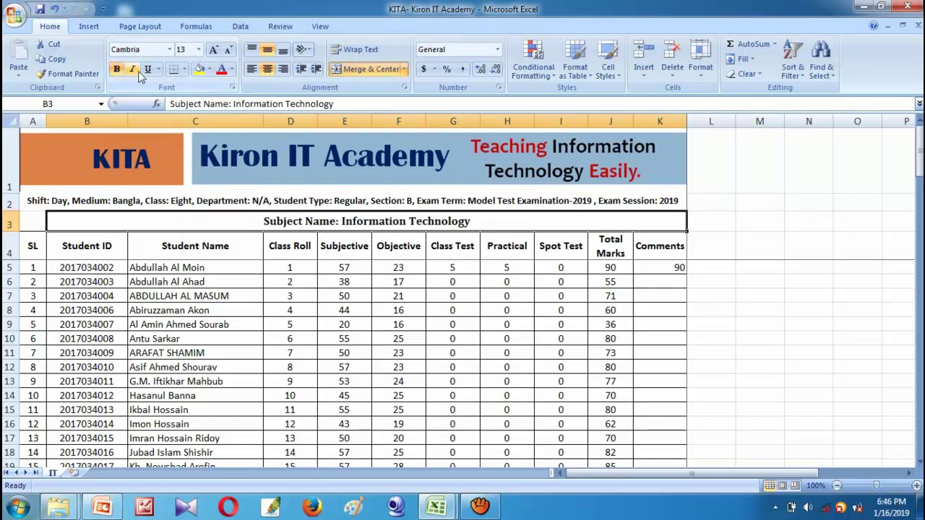
{"action": "left_click", "coordinate": [134, 69]}
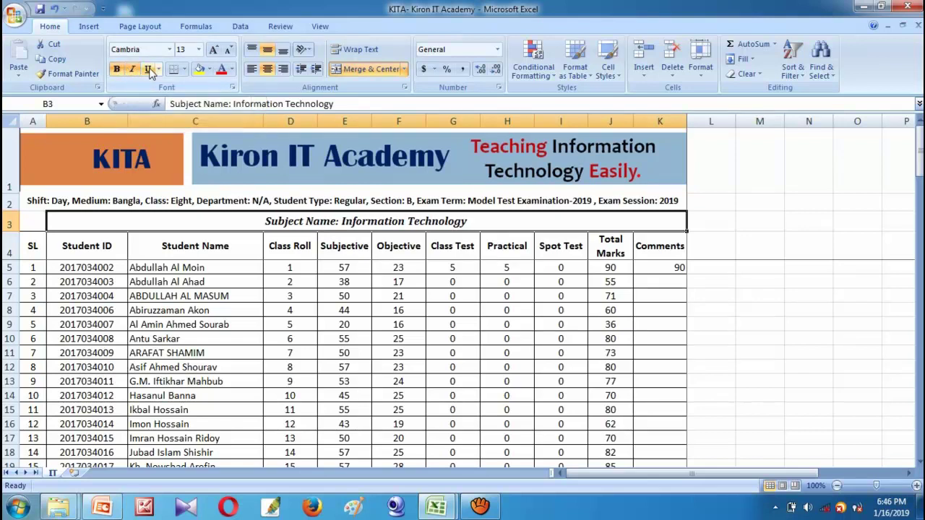
{"action": "left_click", "coordinate": [148, 70]}
{"action": "left_click", "coordinate": [148, 69]}
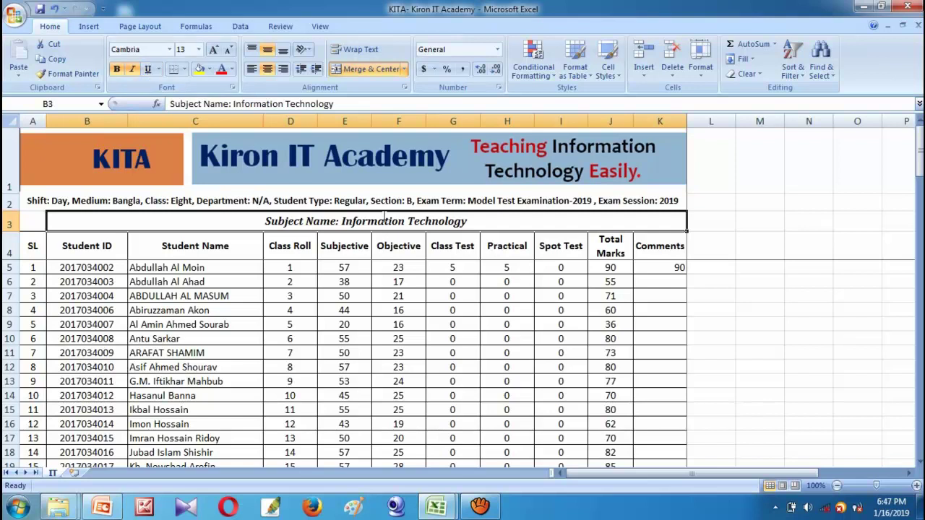
{"action": "left_click", "coordinate": [148, 69]}
{"action": "left_click", "coordinate": [808, 309]}
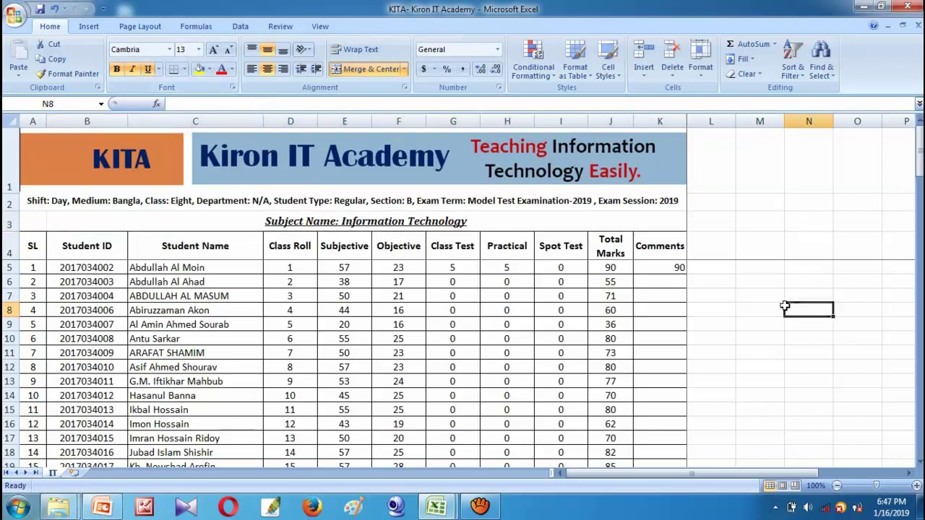
- Put a thin outside border around the merged subject title row
{"action": "left_click", "coordinate": [184, 70]}
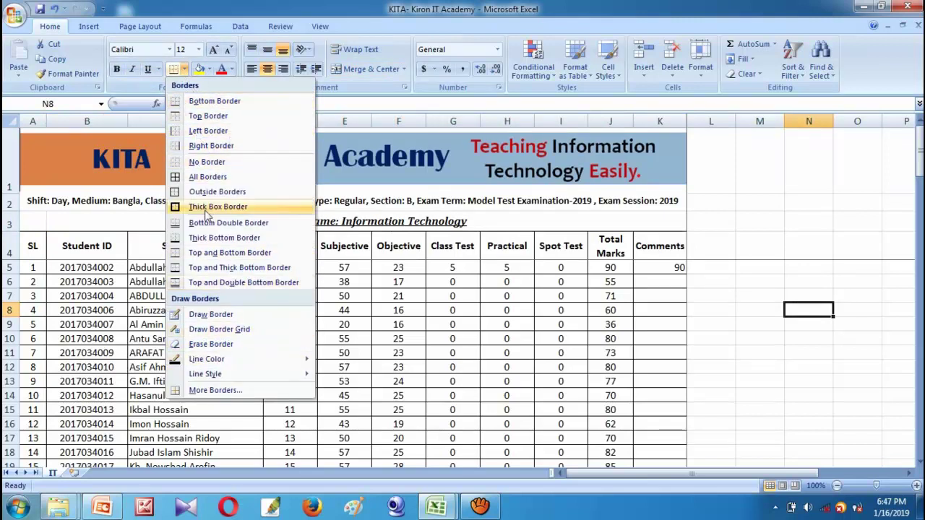
{"action": "left_click", "coordinate": [217, 191]}
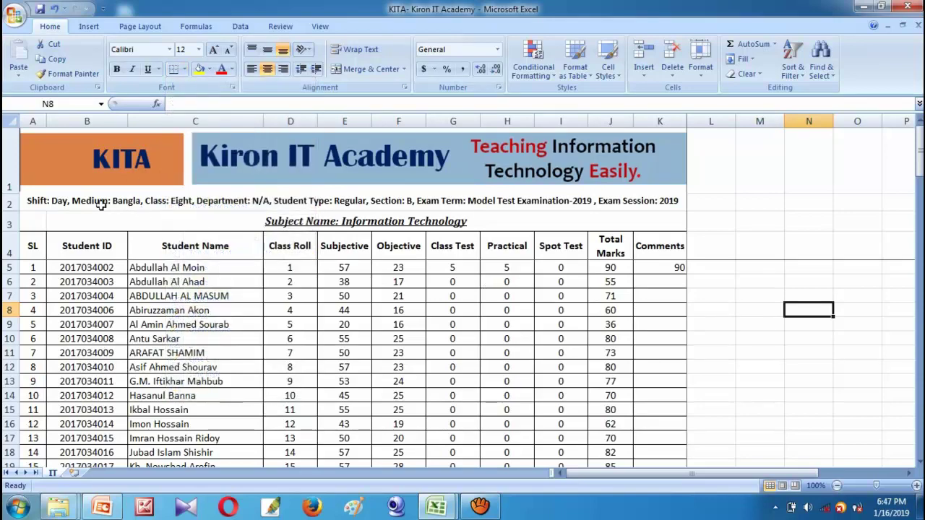
{"action": "left_click_drag", "start_coordinate": [36, 218], "coordinate": [269, 224]}
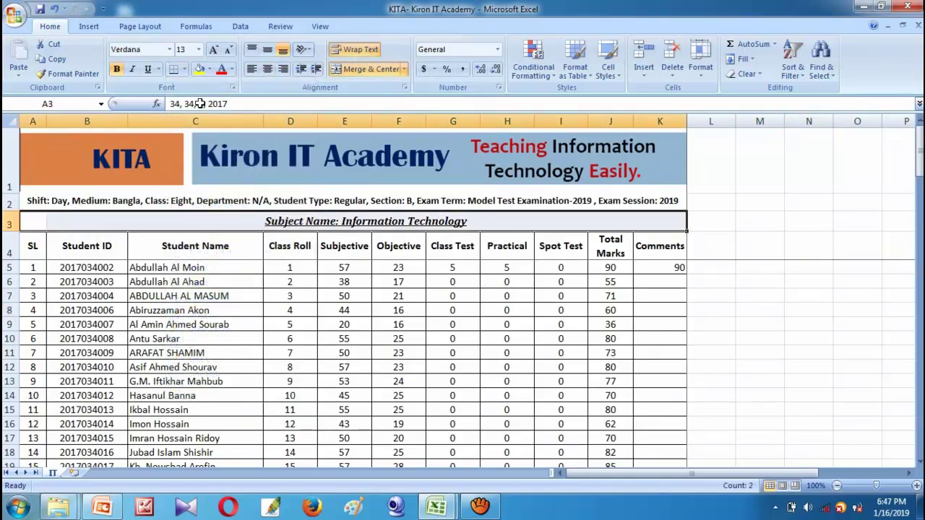
{"action": "left_click", "coordinate": [185, 69]}
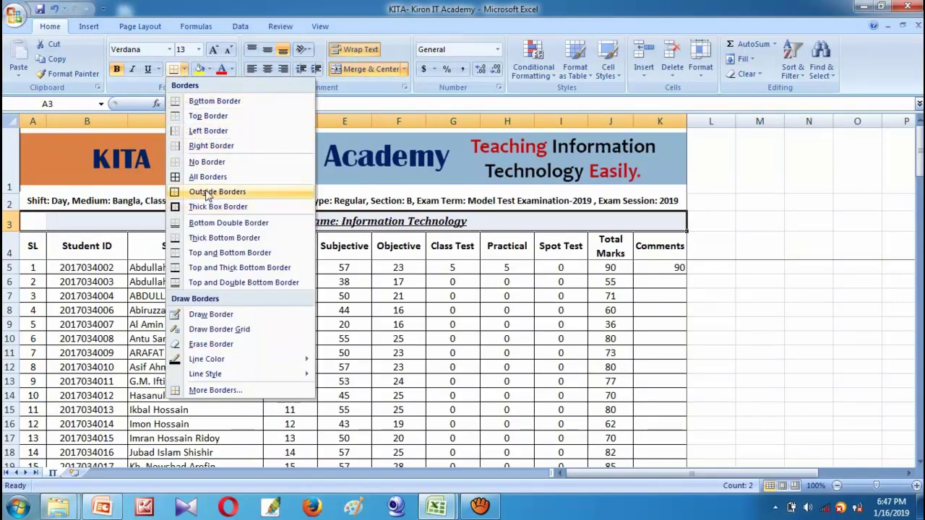
{"action": "left_click", "coordinate": [209, 193]}
{"action": "left_click", "coordinate": [758, 246]}
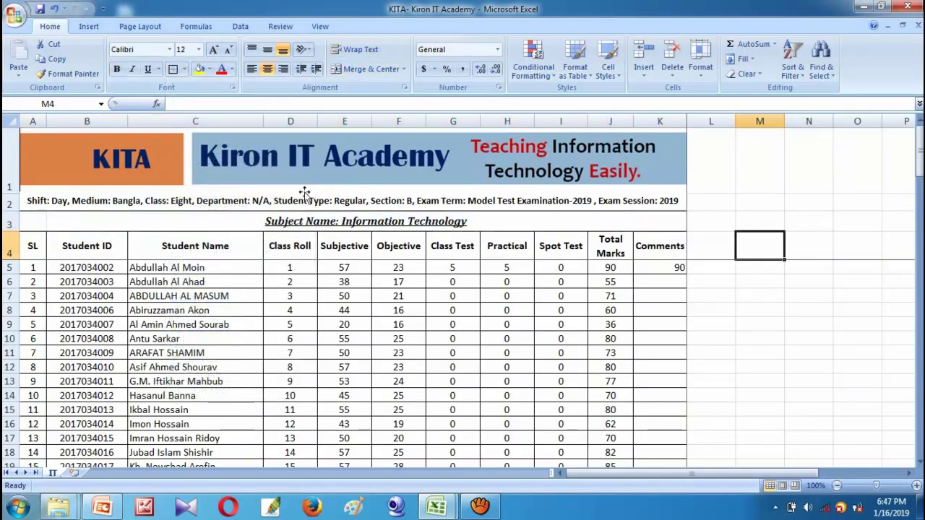
- Add All Borders to the empty range L5:N8
{"action": "scroll", "coordinate": [373, 237], "scroll_direction": "down", "scroll_amount": 1}
{"action": "scroll", "coordinate": [37, 226], "scroll_direction": "up", "scroll_amount": 1}
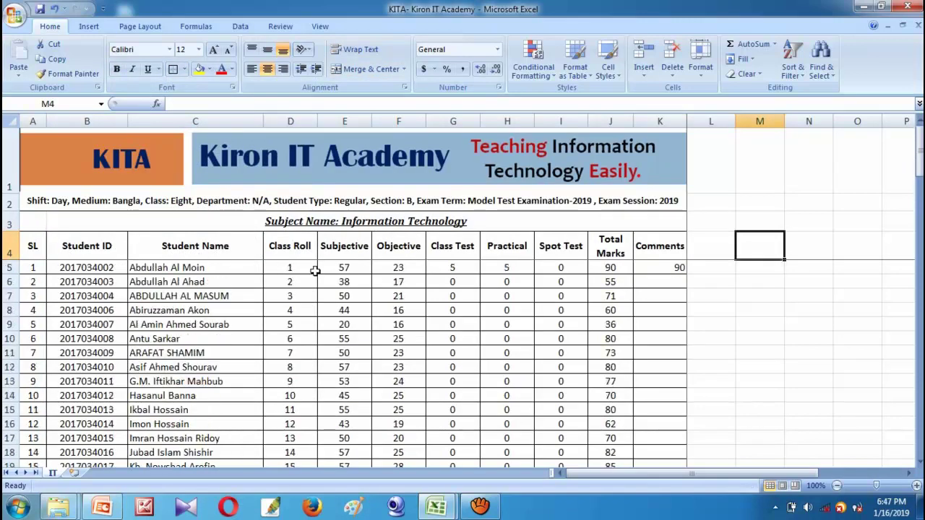
{"action": "scroll", "coordinate": [208, 333], "scroll_direction": "down", "scroll_amount": 4}
{"action": "scroll", "coordinate": [299, 324], "scroll_direction": "up", "scroll_amount": 4}
{"action": "left_click_drag", "start_coordinate": [711, 268], "coordinate": [810, 310]}
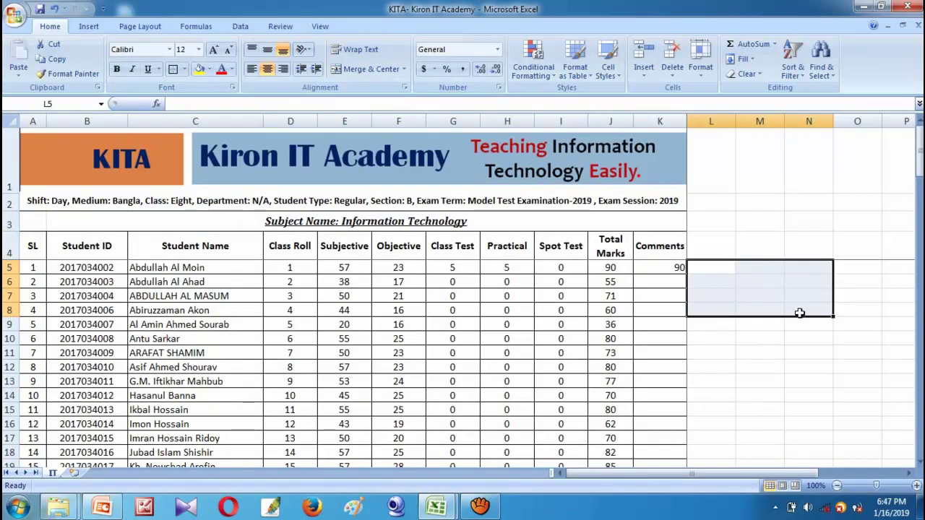
{"action": "left_click", "coordinate": [184, 69]}
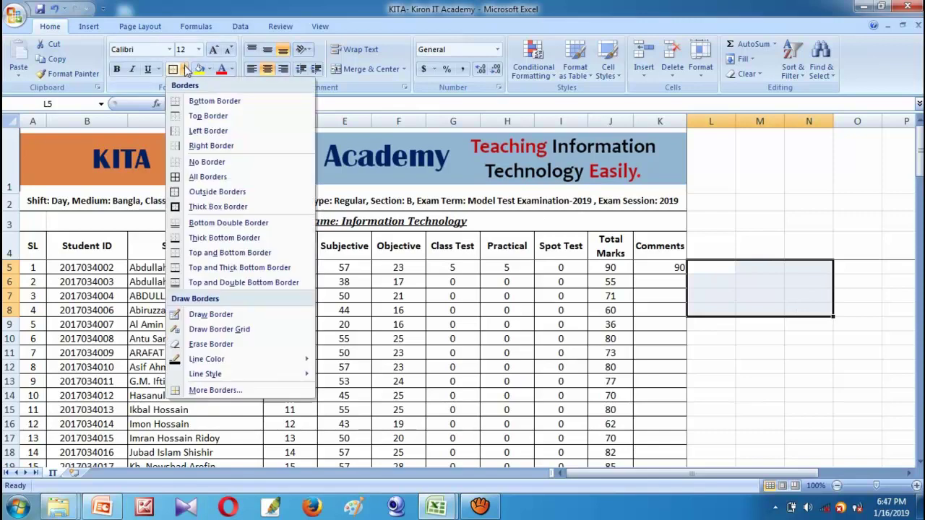
{"action": "left_click", "coordinate": [207, 177]}
{"action": "left_click", "coordinate": [809, 352]}
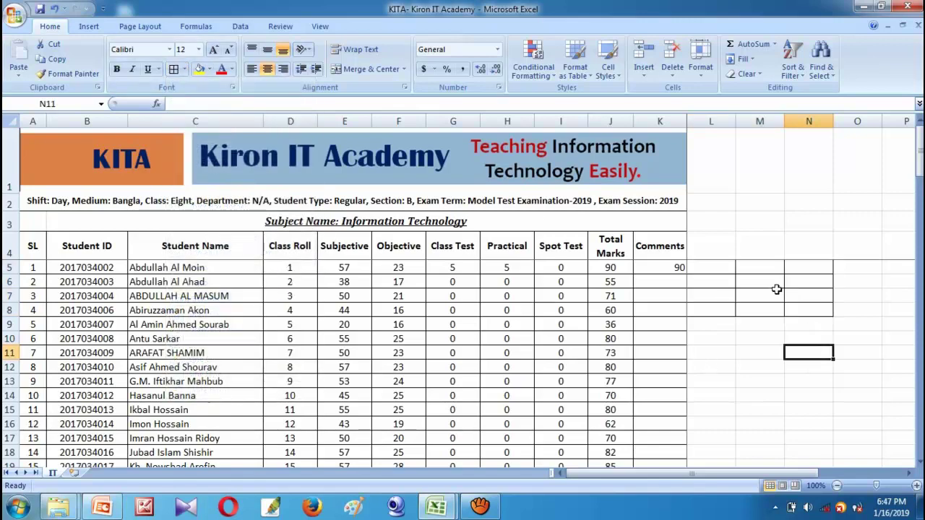
- Set L5:N8 back to No Border
{"action": "left_click_drag", "start_coordinate": [708, 267], "coordinate": [821, 315]}
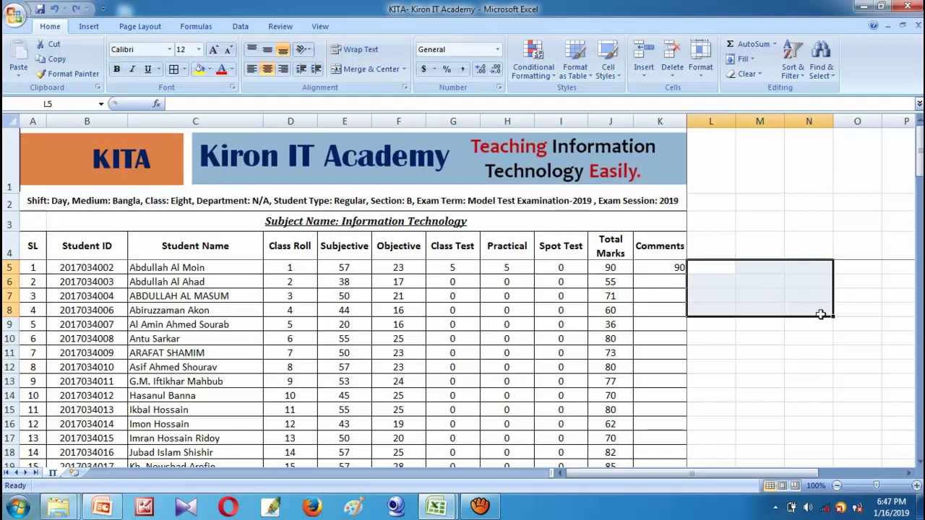
{"action": "left_click", "coordinate": [184, 69]}
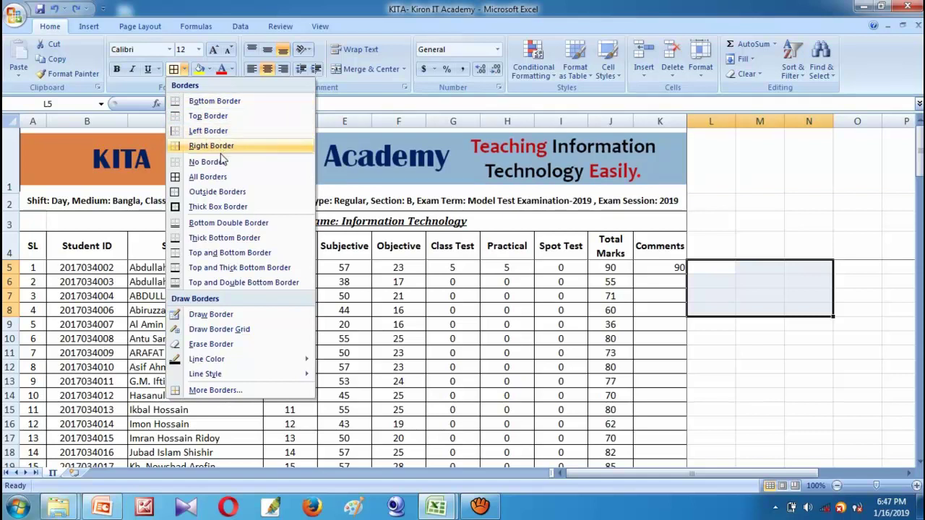
{"action": "left_click", "coordinate": [217, 162]}
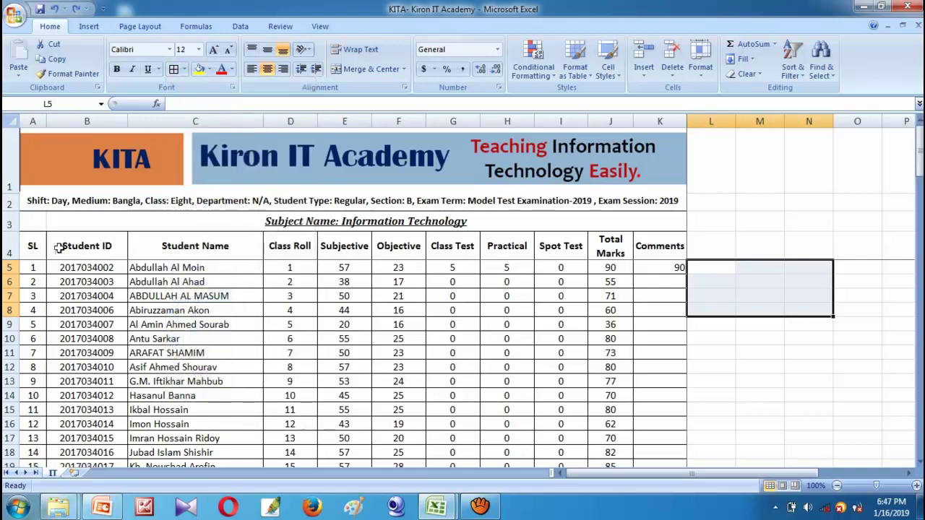
- Remove all borders from the marks table A3:K92
{"action": "left_click_drag", "start_coordinate": [25, 229], "coordinate": [687, 444]}
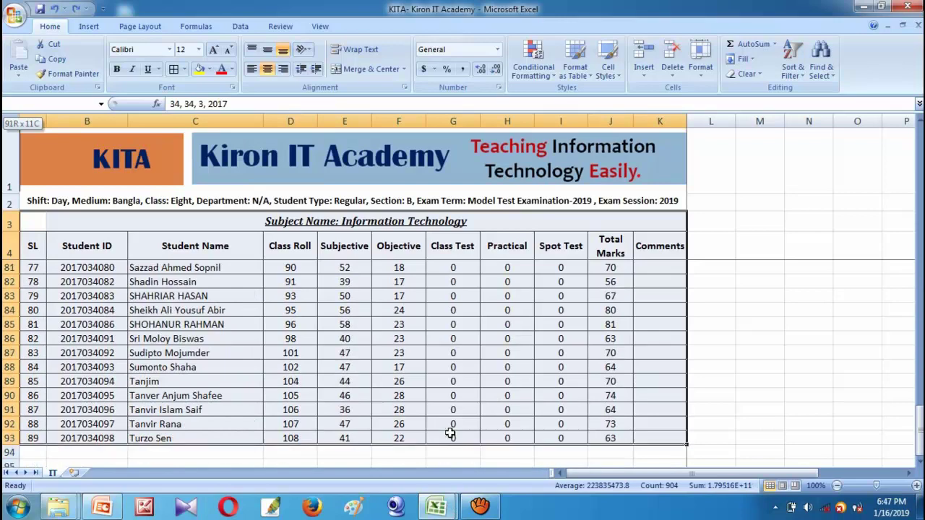
{"action": "left_click_drag", "start_coordinate": [449, 465], "coordinate": [450, 429]}
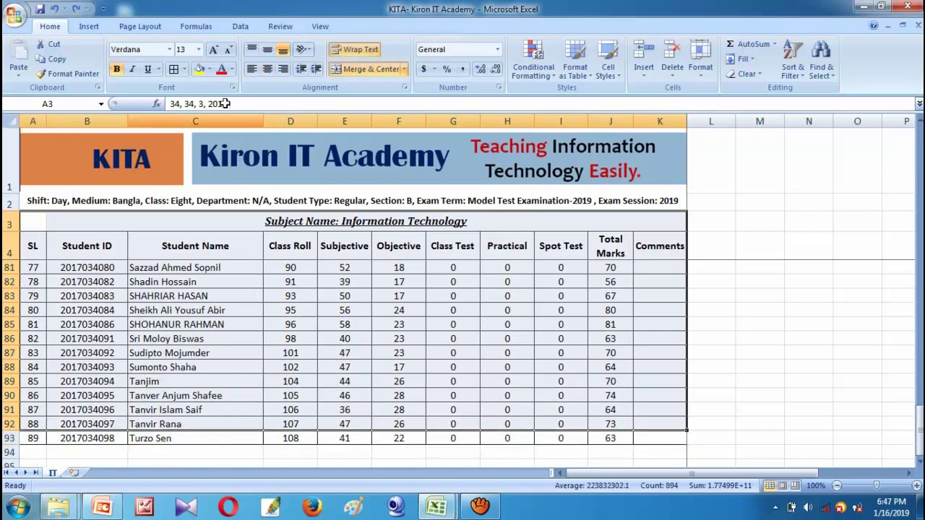
{"action": "left_click", "coordinate": [185, 70]}
{"action": "left_click", "coordinate": [193, 163]}
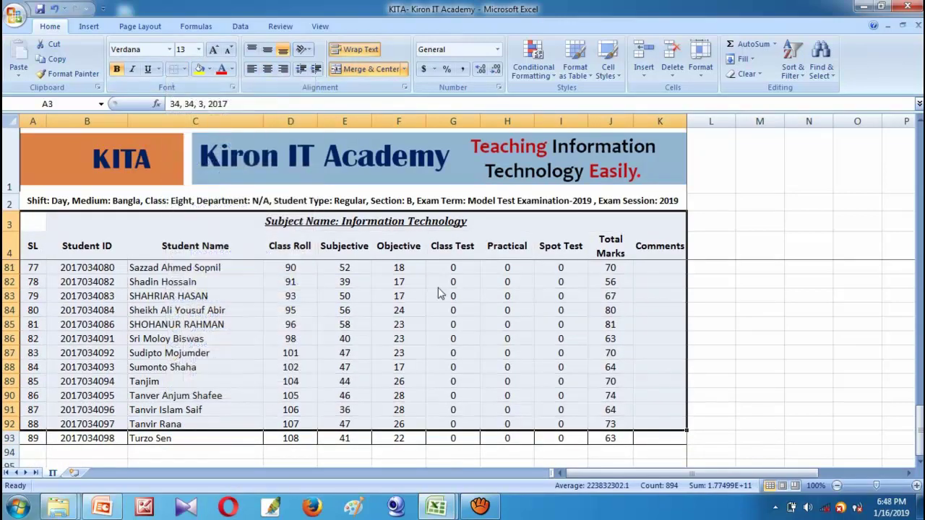
{"action": "left_click", "coordinate": [766, 324]}
{"action": "scroll", "coordinate": [694, 322], "scroll_direction": "up", "scroll_amount": 4}
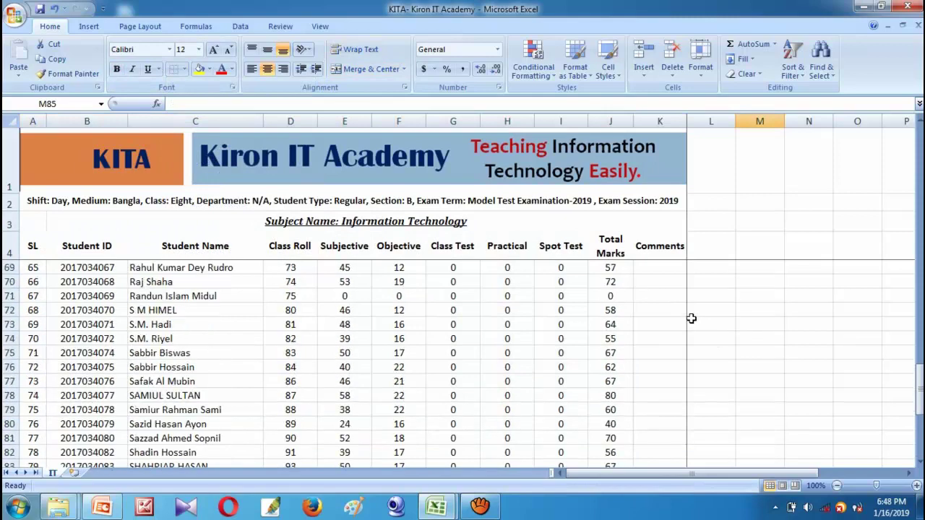
- Undo the border removal with Ctrl+Z so the table borders return
{"action": "key", "text": "ctrl+z"}
{"action": "scroll", "coordinate": [369, 265], "scroll_direction": "down", "scroll_amount": 3}
{"action": "scroll", "coordinate": [369, 264], "scroll_direction": "up", "scroll_amount": 1}
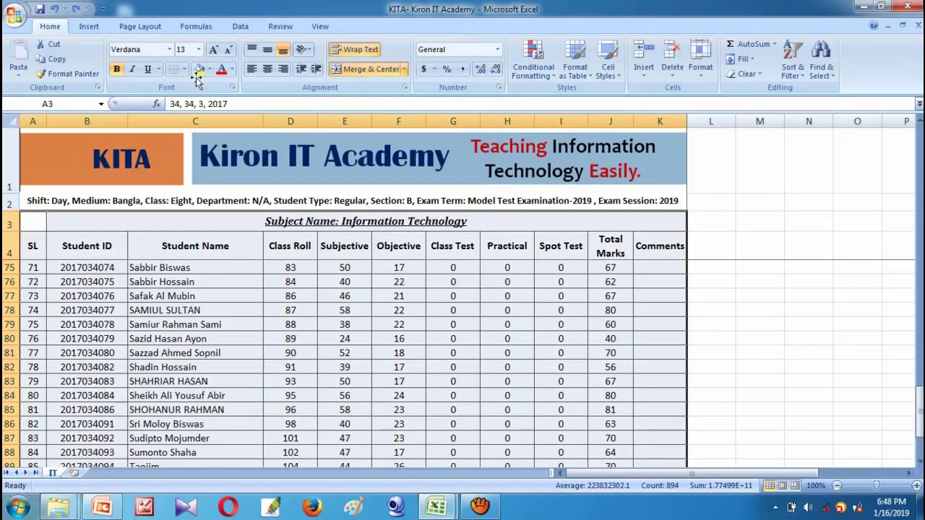
{"action": "left_click", "coordinate": [185, 69]}
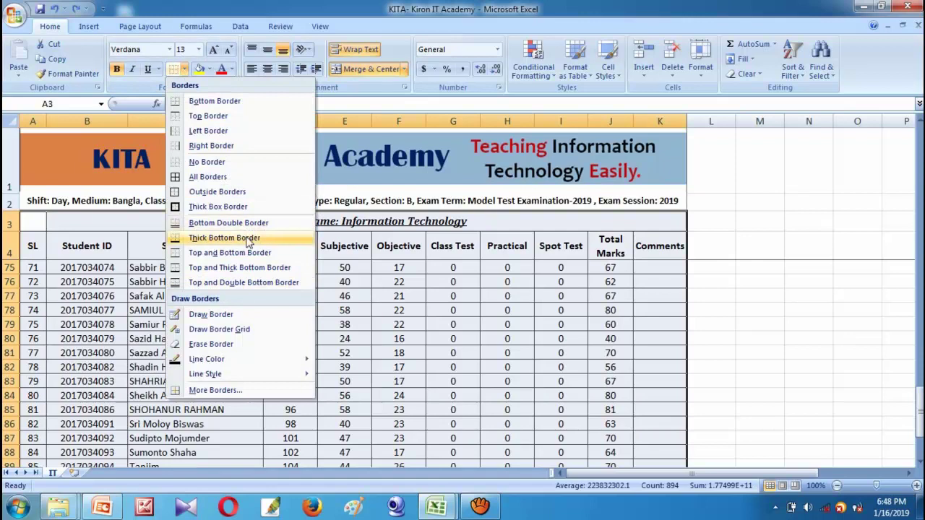
- Draw freehand border lines in columns M–N with the Draw Border pencil, then undo them
{"action": "left_click", "coordinate": [238, 317]}
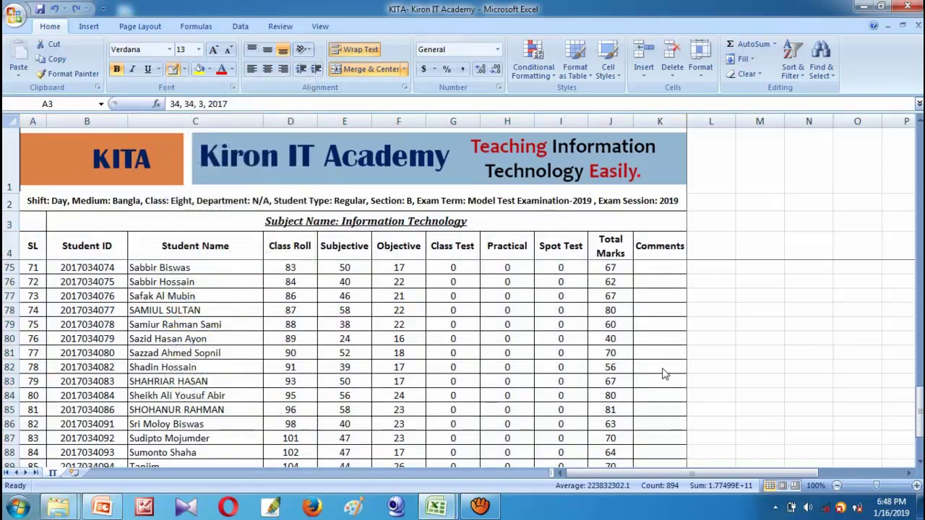
{"action": "left_click_drag", "start_coordinate": [739, 275], "coordinate": [782, 276]}
{"action": "mouse_move", "coordinate": [739, 288]}
{"action": "left_mouse_down"}
{"action": "mouse_move", "coordinate": [737, 315]}
{"action": "mouse_move", "coordinate": [802, 301]}
{"action": "left_mouse_up"}
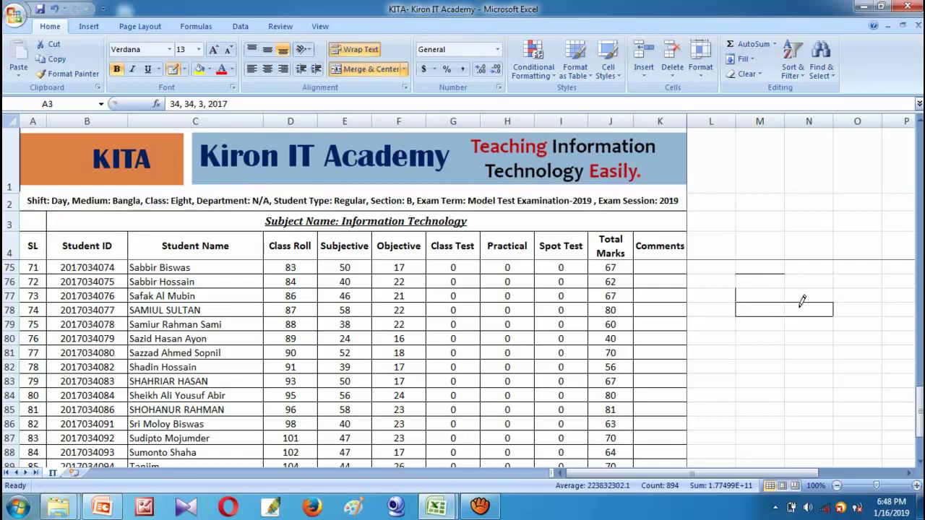
{"action": "left_click_drag", "start_coordinate": [786, 332], "coordinate": [790, 373]}
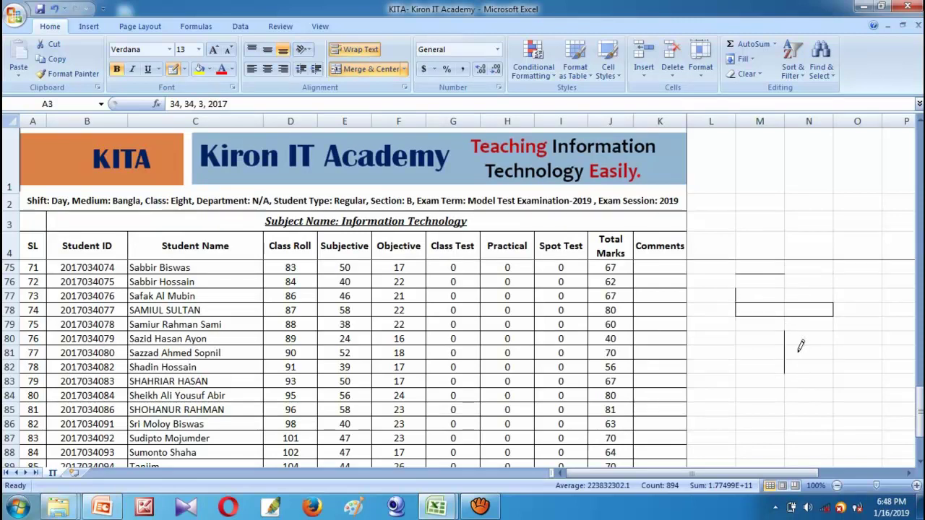
{"action": "key", "text": "ctrl+z"}
{"action": "key", "text": "ctrl+z"}
{"action": "key", "text": "ctrl+z"}
{"action": "key", "text": "ctrl+z"}
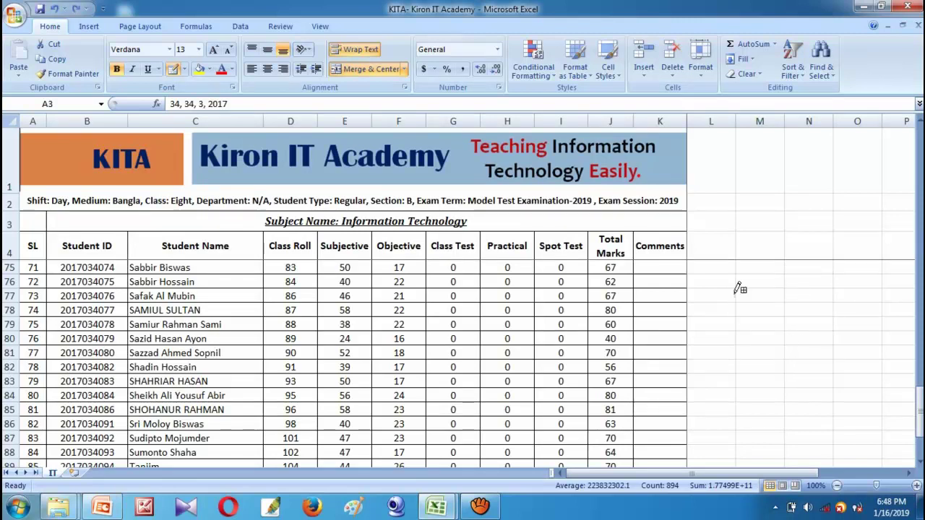
- Browse the border Line Style and Line Color options, pick Erase Border, and view the fill colours
{"action": "left_click", "coordinate": [184, 68]}
{"action": "mouse_move", "coordinate": [250, 374]}
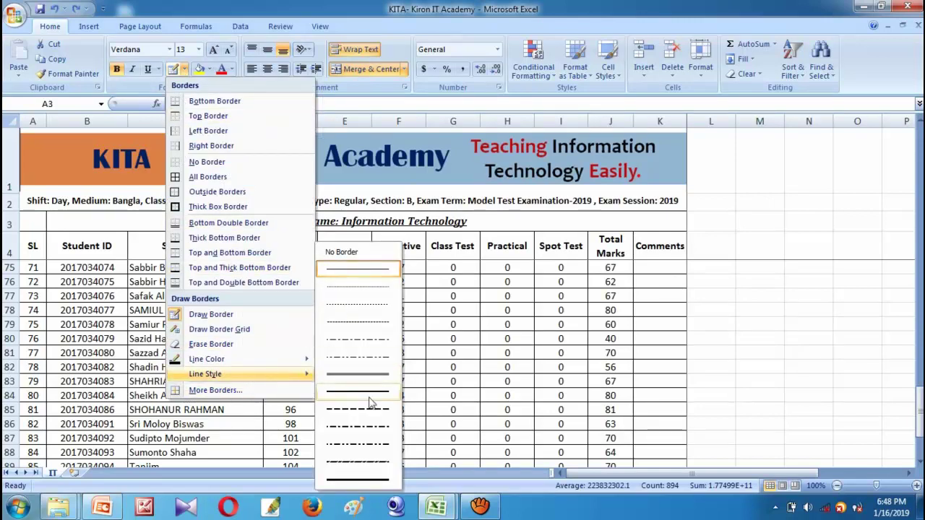
{"action": "mouse_move", "coordinate": [289, 365]}
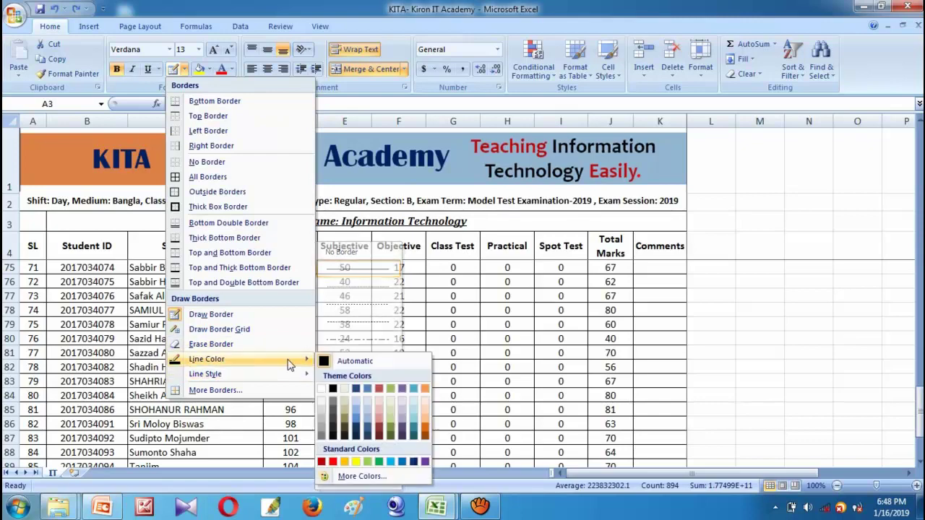
{"action": "left_click", "coordinate": [211, 344]}
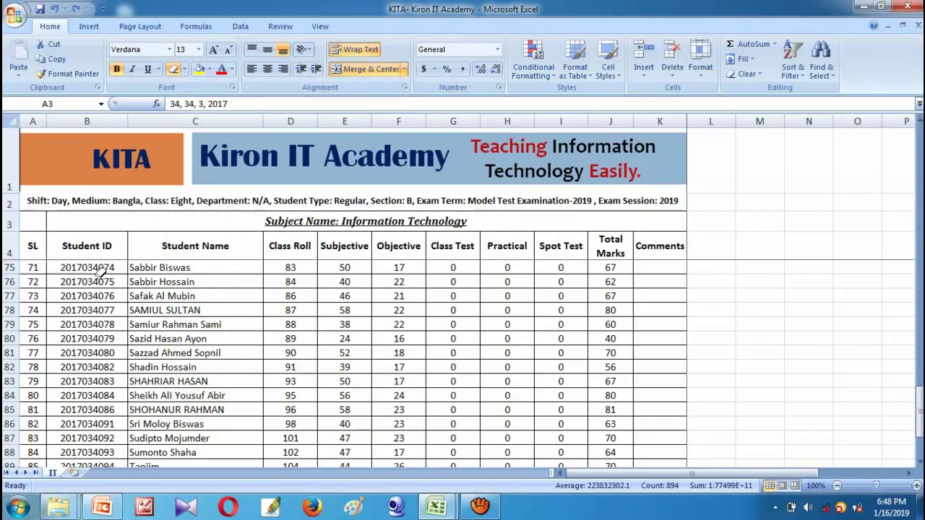
{"action": "left_click", "coordinate": [209, 70]}
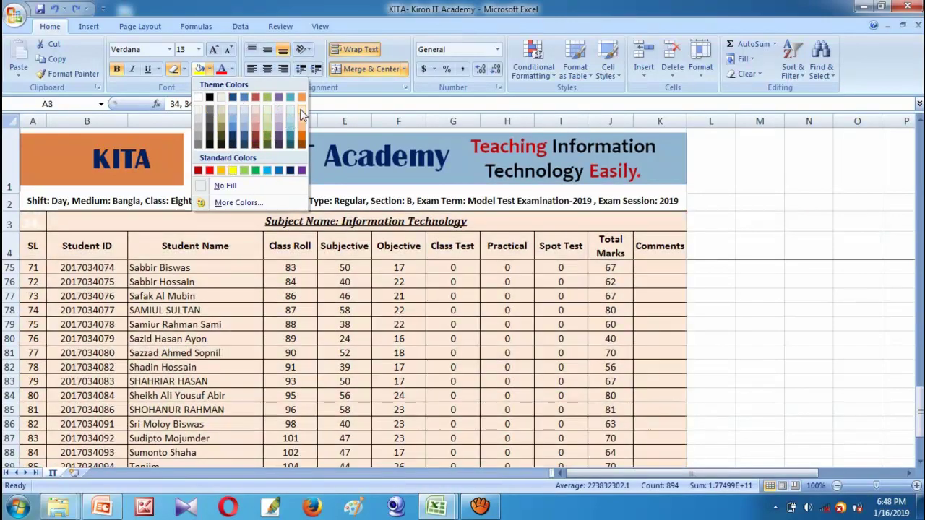
- Try a light orange fill on the marks table and check how it looks
{"action": "left_click", "coordinate": [301, 120]}
{"action": "left_click", "coordinate": [781, 325]}
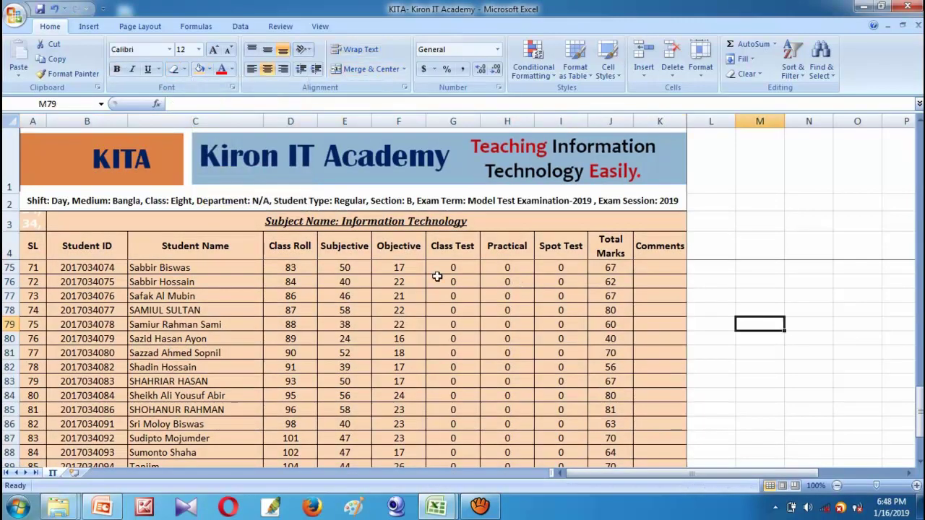
{"action": "left_click", "coordinate": [209, 68]}
{"action": "left_click", "coordinate": [225, 186]}
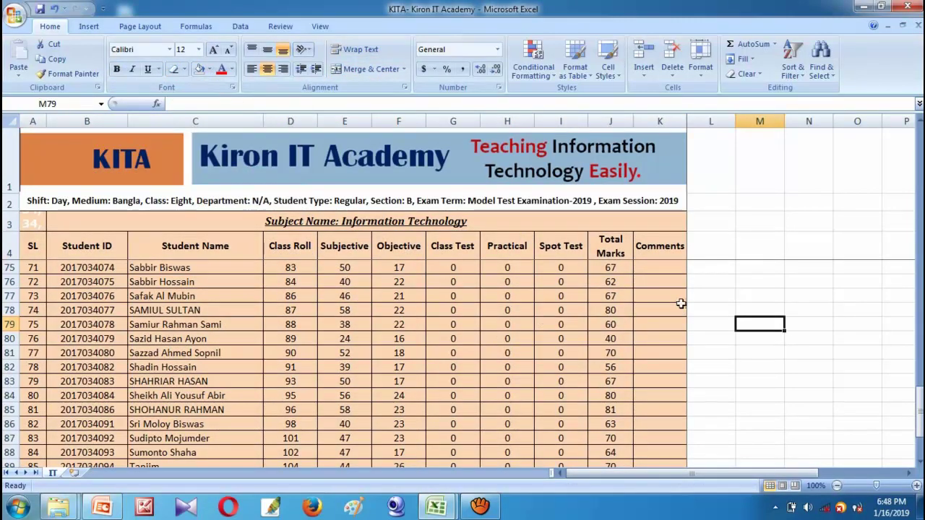
- Select the marks table A3:K89 and set its fill to No Fill
{"action": "key", "text": "Up"}
{"action": "key", "text": "Up"}
{"action": "key", "text": "shift+Up"}
{"action": "mouse_move", "coordinate": [46, 221]}
{"action": "left_mouse_down"}
{"action": "mouse_move", "coordinate": [683, 442]}
{"action": "mouse_move", "coordinate": [402, 446]}
{"action": "left_mouse_up"}
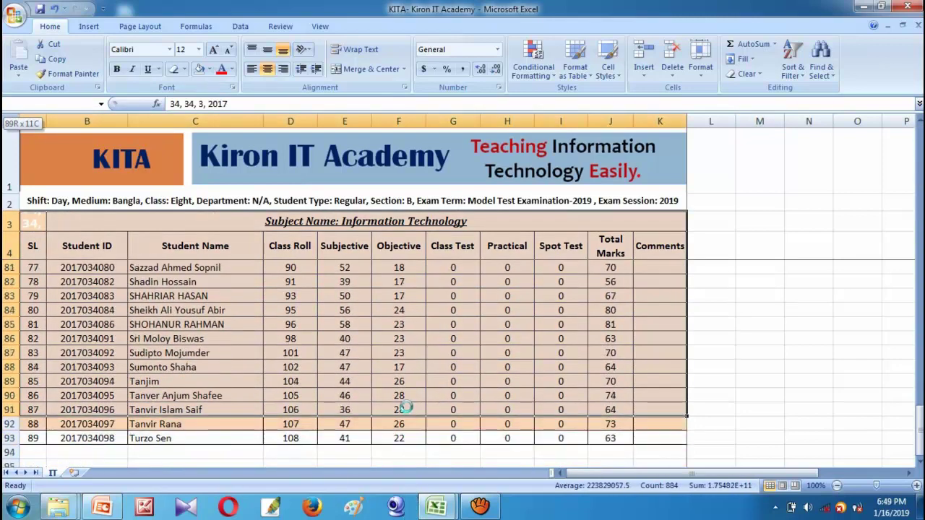
{"action": "left_click", "coordinate": [209, 70]}
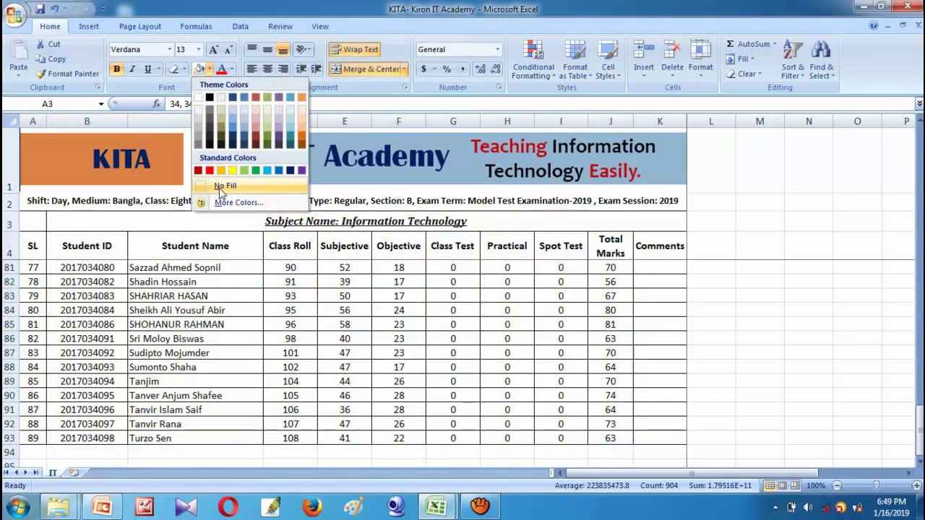
{"action": "left_click", "coordinate": [221, 186]}
- Apply red font colour to all the selected table text
{"action": "scroll", "coordinate": [295, 296], "scroll_direction": "up", "scroll_amount": 3}
{"action": "scroll", "coordinate": [296, 296], "scroll_direction": "up", "scroll_amount": 7}
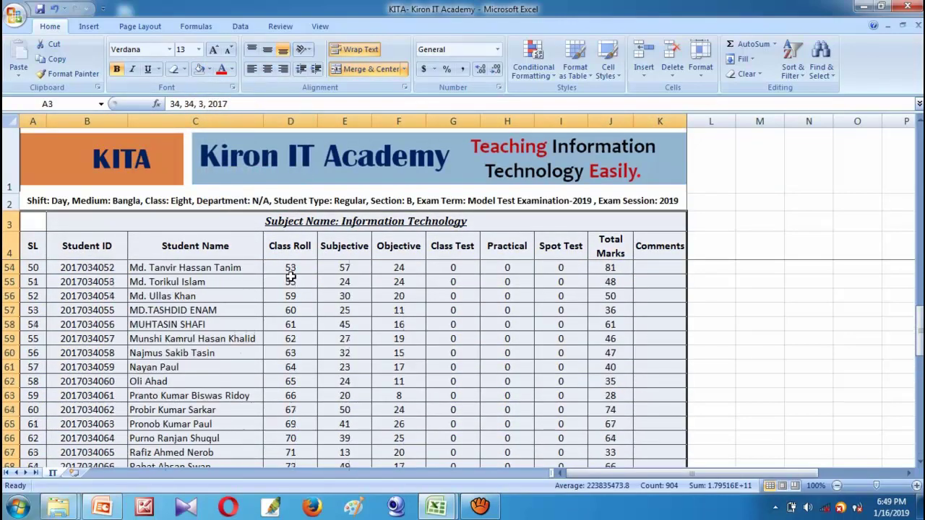
{"action": "scroll", "coordinate": [290, 324], "scroll_direction": "up", "scroll_amount": 5}
{"action": "scroll", "coordinate": [290, 325], "scroll_direction": "up", "scroll_amount": 7}
{"action": "scroll", "coordinate": [260, 186], "scroll_direction": "up", "scroll_amount": 1}
{"action": "left_click", "coordinate": [224, 69]}
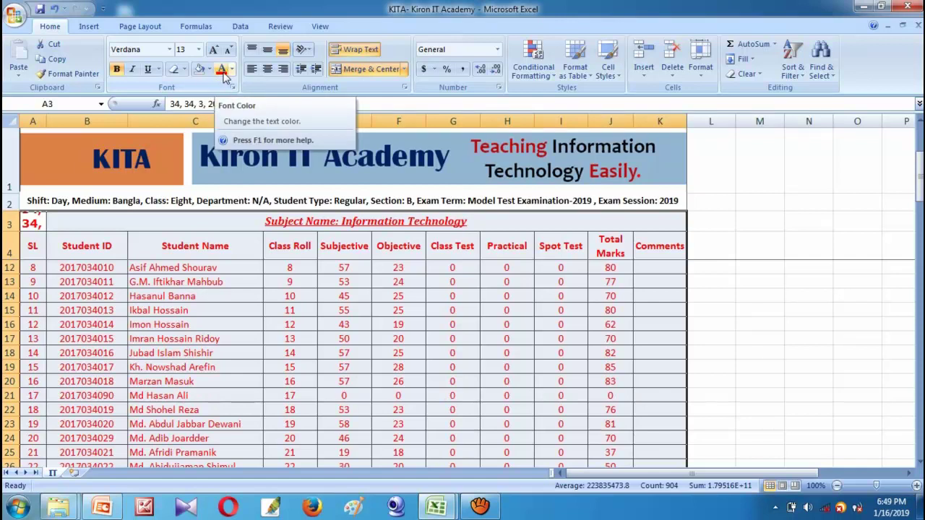
{"action": "left_click", "coordinate": [231, 69]}
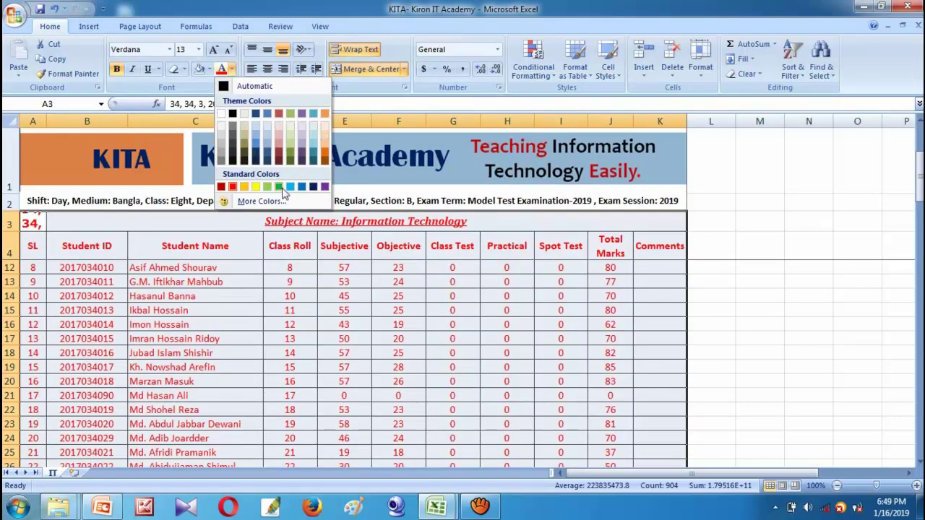
{"action": "left_click", "coordinate": [261, 202]}
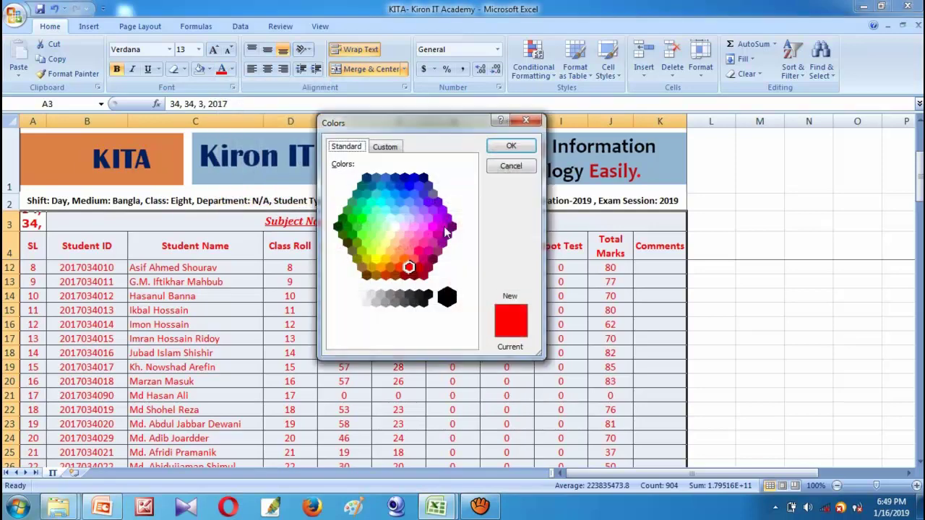
{"action": "left_click", "coordinate": [527, 120]}
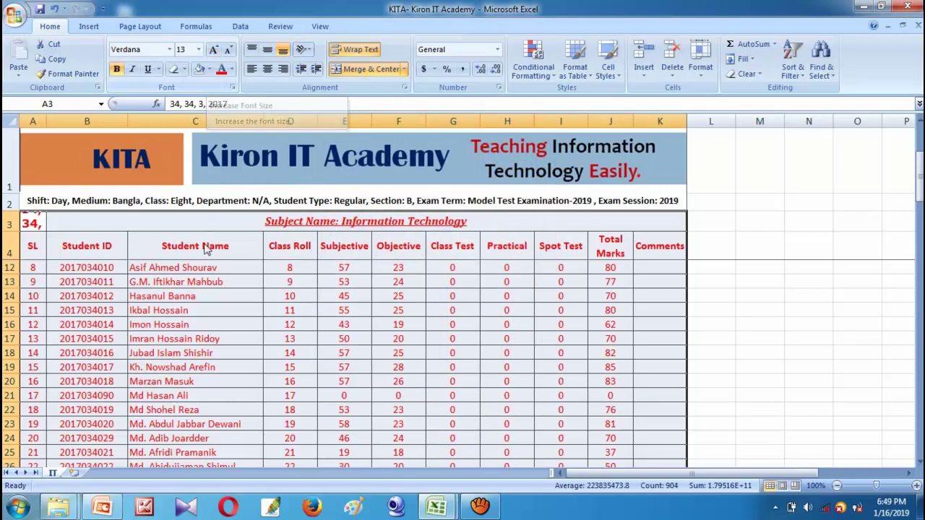
{"action": "left_click", "coordinate": [185, 264]}
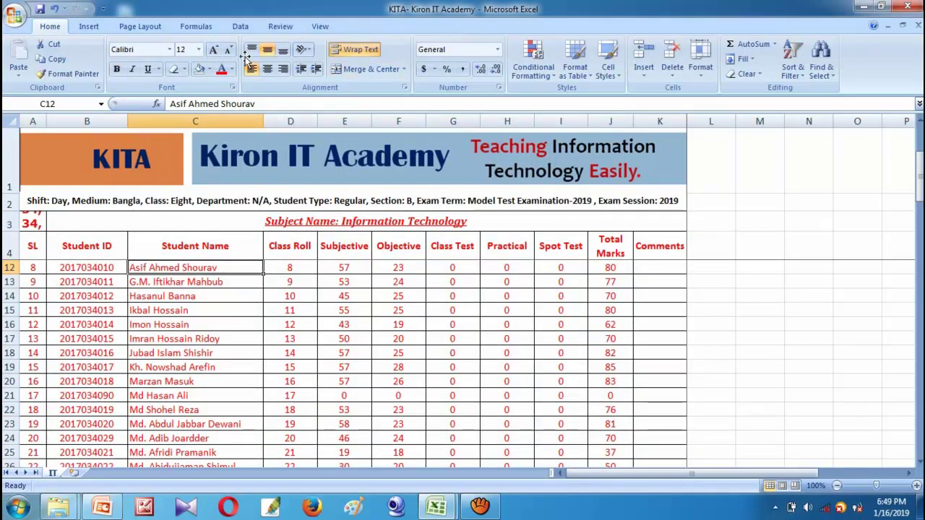
{"action": "left_click", "coordinate": [213, 49]}
{"action": "left_click", "coordinate": [212, 49]}
{"action": "left_click", "coordinate": [213, 49]}
{"action": "left_click", "coordinate": [213, 49]}
{"action": "left_click", "coordinate": [212, 49]}
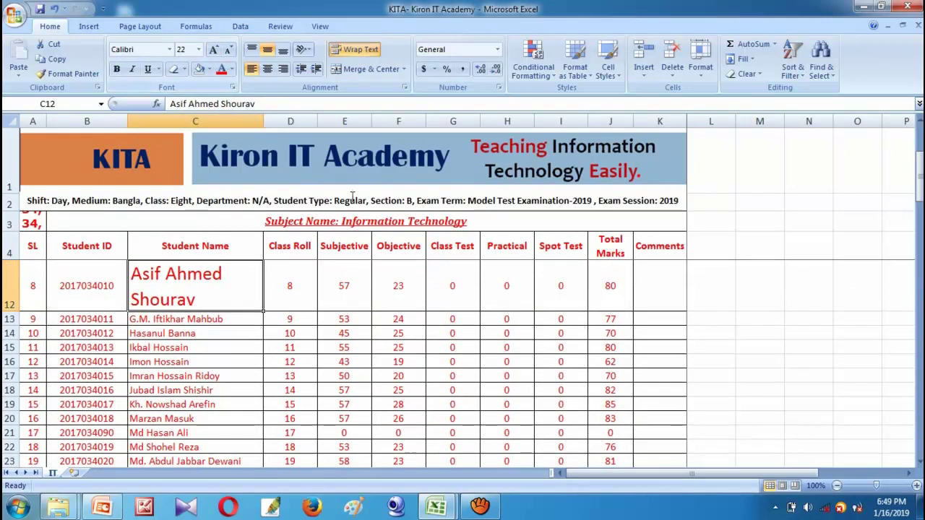
{"action": "left_click", "coordinate": [228, 54]}
{"action": "left_click", "coordinate": [228, 54]}
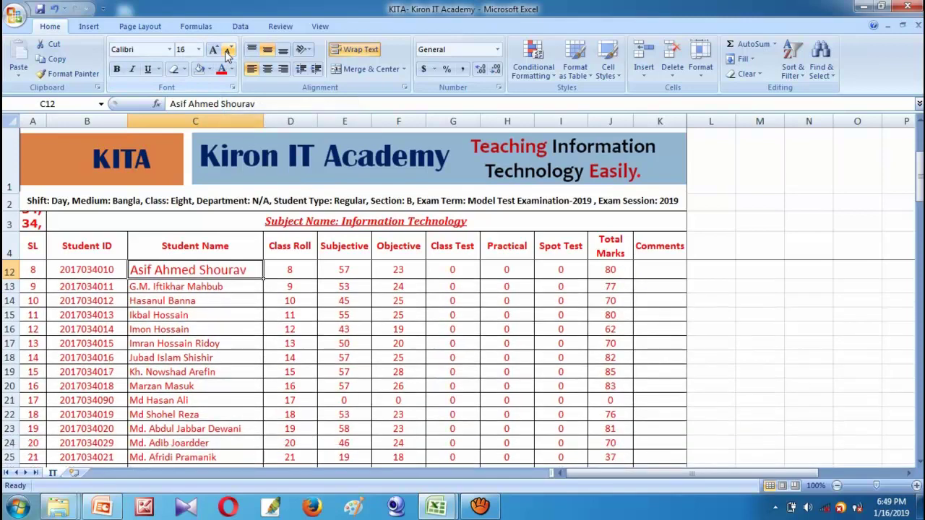
{"action": "key", "text": "ctrl+z"}
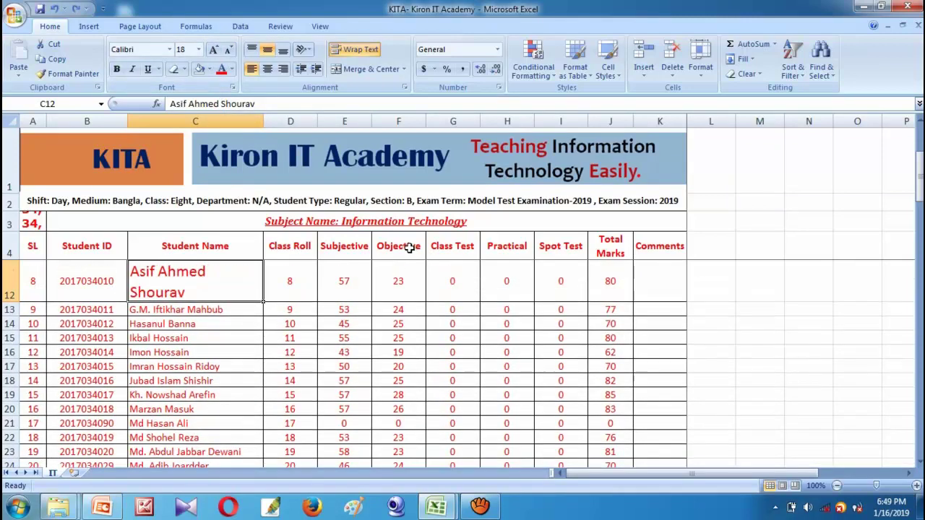
{"action": "key", "text": "ctrl+z"}
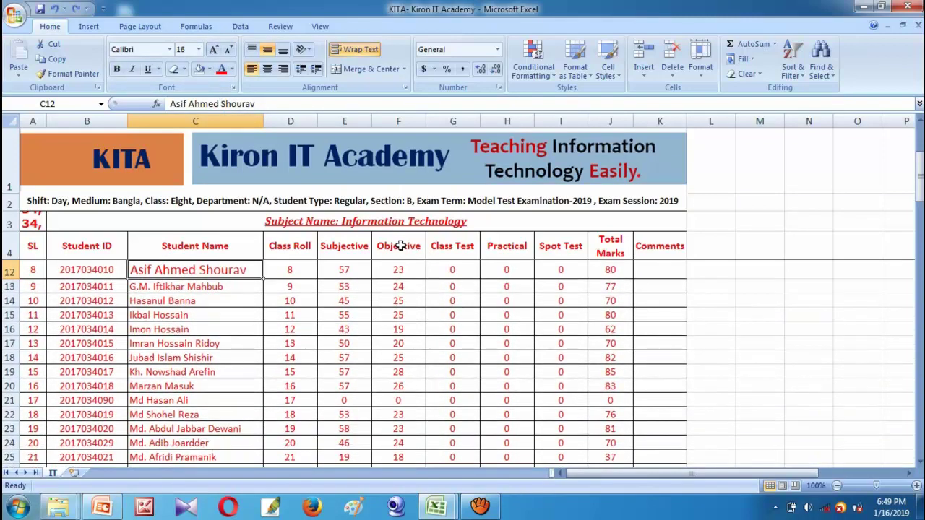
{"action": "key", "text": "ctrl+z"}
{"action": "key", "text": "ctrl+z"}
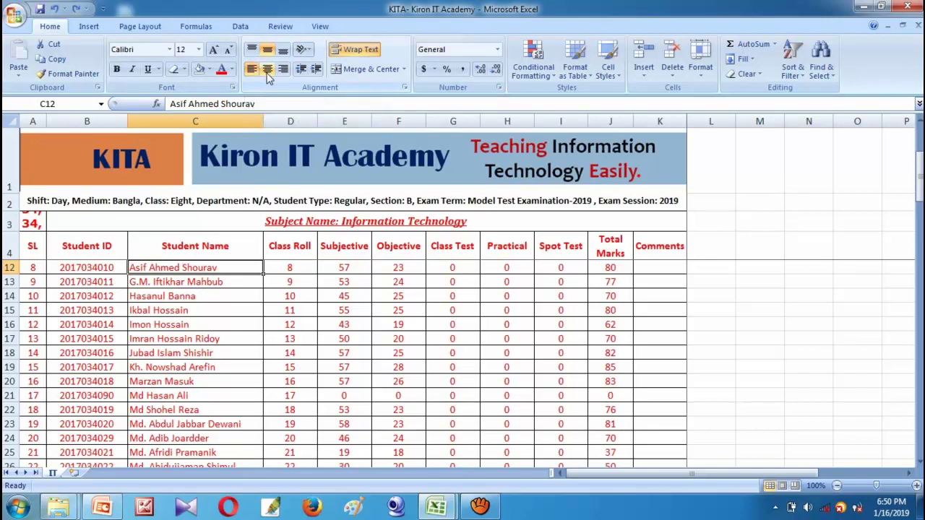
{"action": "left_click", "coordinate": [205, 296]}
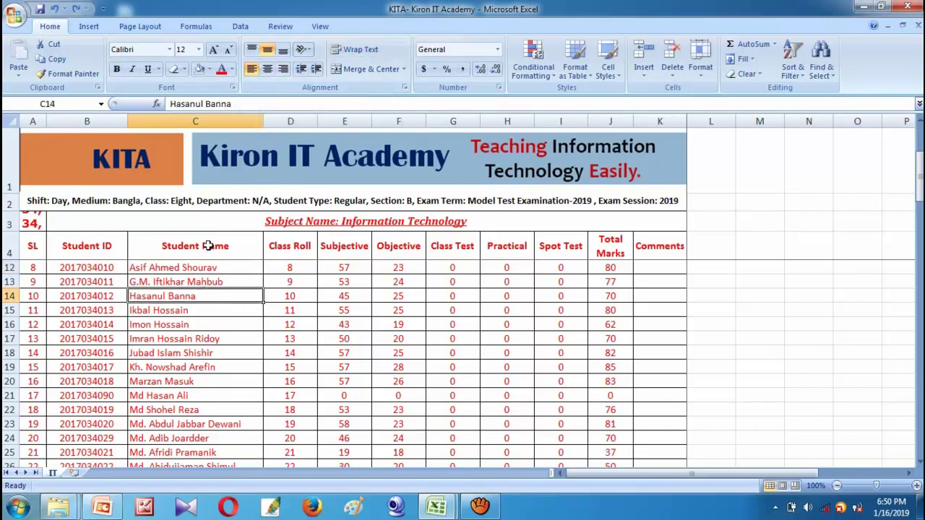
{"action": "left_click", "coordinate": [211, 246]}
{"action": "left_click", "coordinate": [252, 69]}
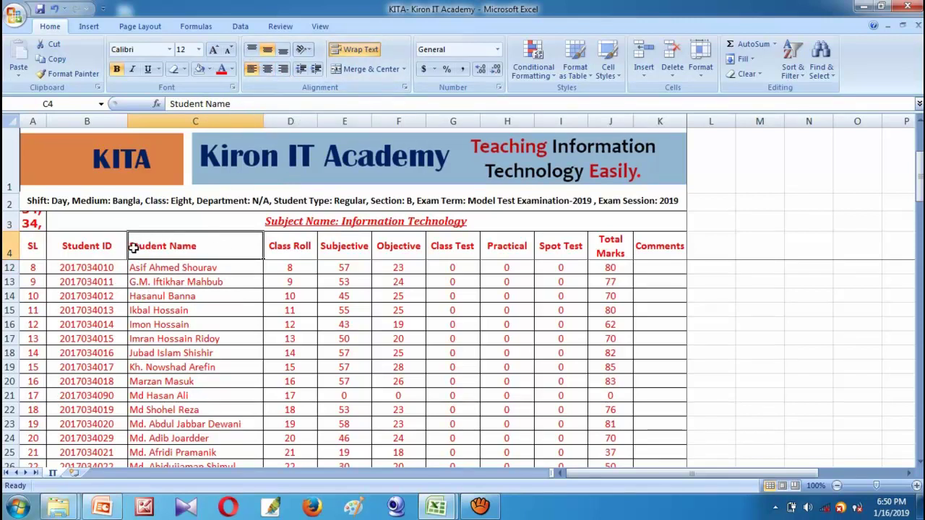
{"action": "left_click", "coordinate": [267, 69]}
{"action": "left_click", "coordinate": [283, 68]}
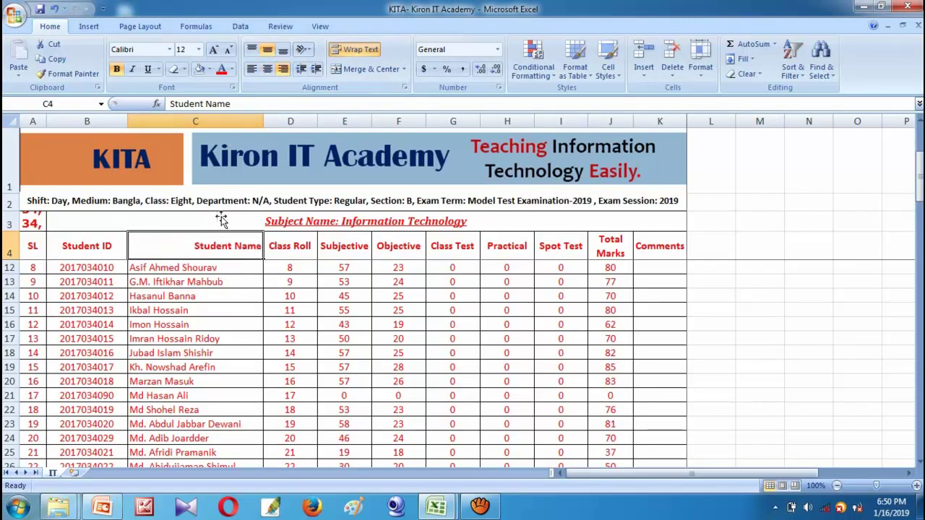
{"action": "left_click", "coordinate": [251, 52]}
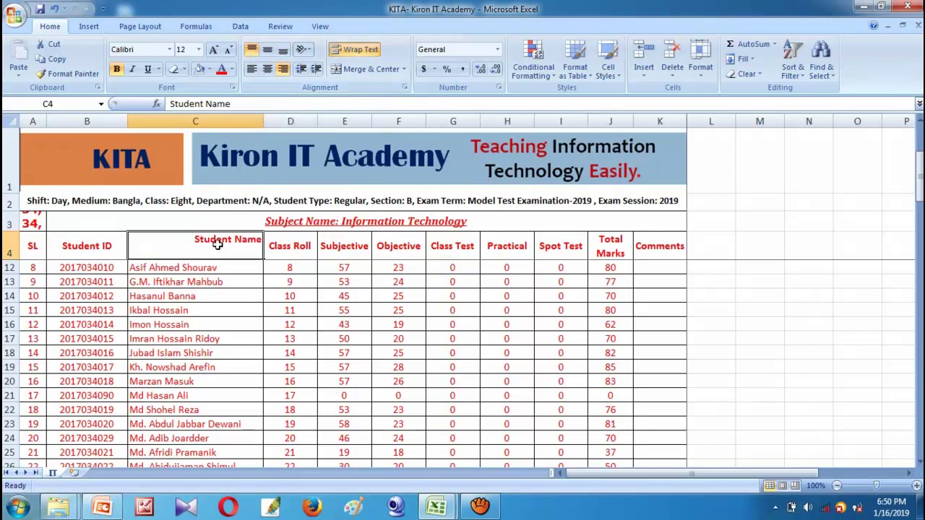
{"action": "left_click", "coordinate": [267, 49]}
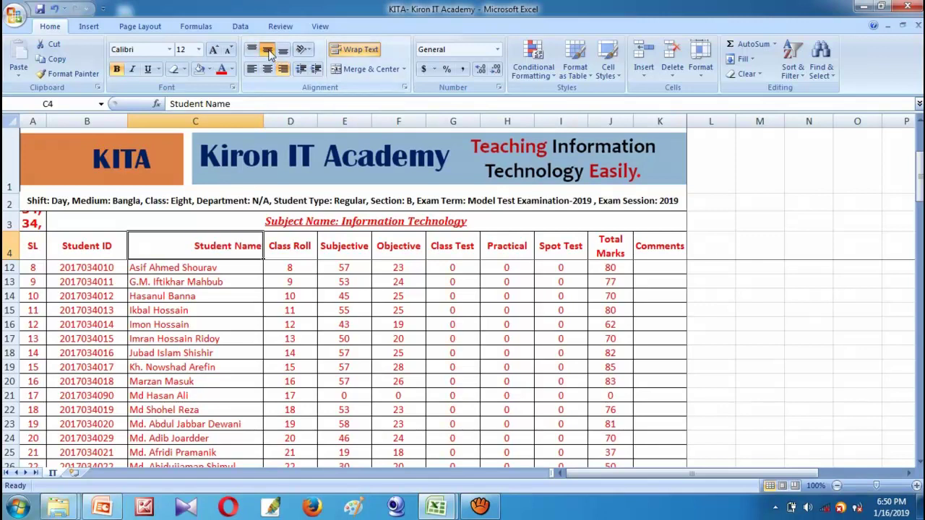
{"action": "left_click", "coordinate": [282, 50]}
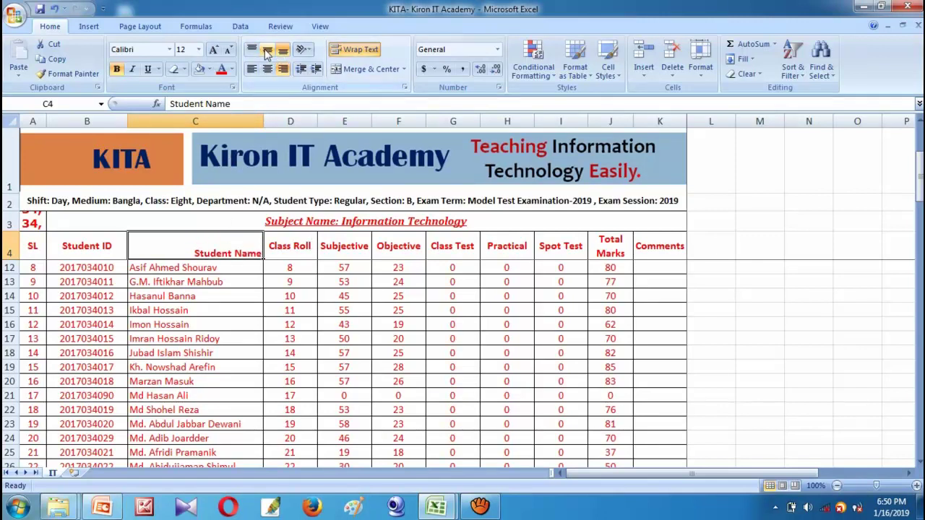
{"action": "left_click", "coordinate": [267, 50]}
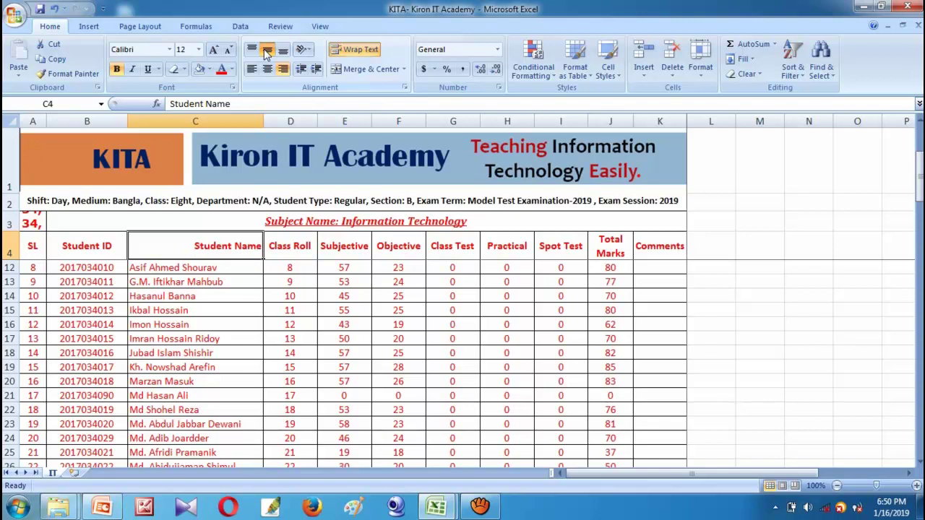
{"action": "left_click", "coordinate": [266, 69]}
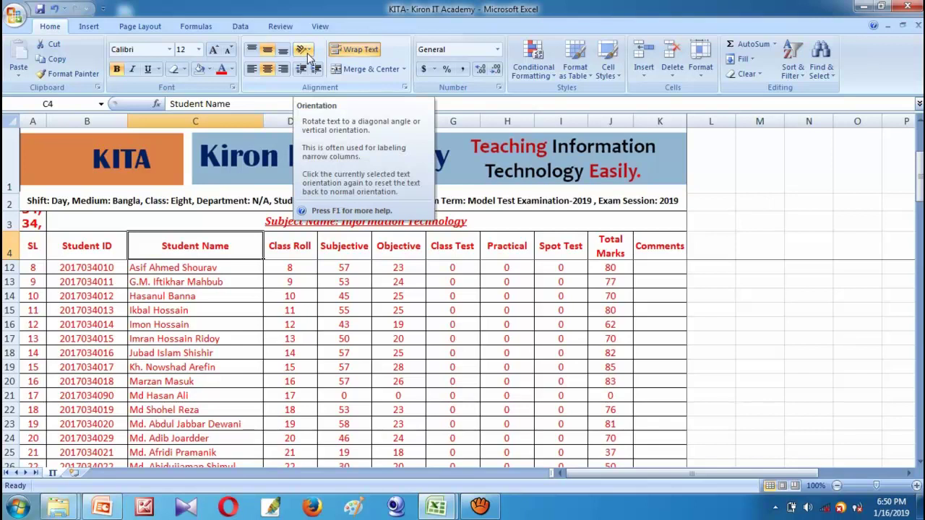
{"action": "left_click", "coordinate": [307, 54]}
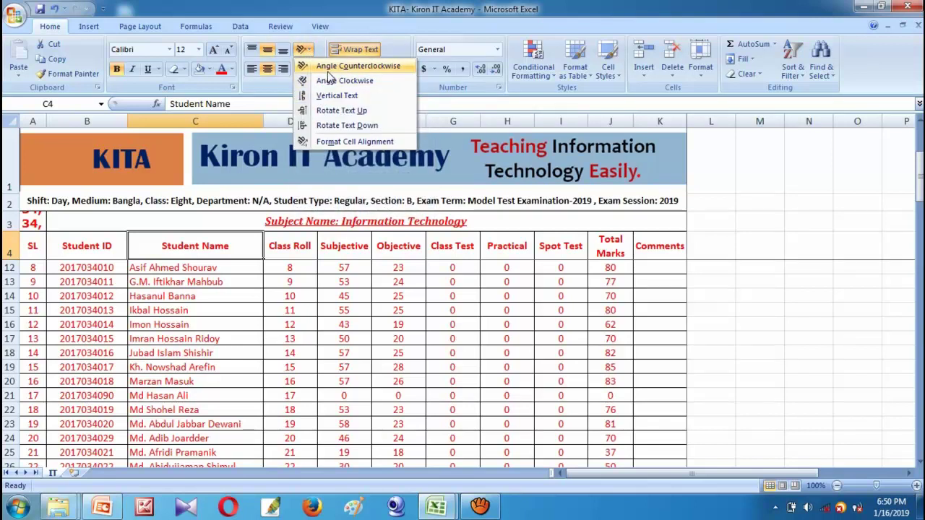
{"action": "left_click", "coordinate": [327, 67]}
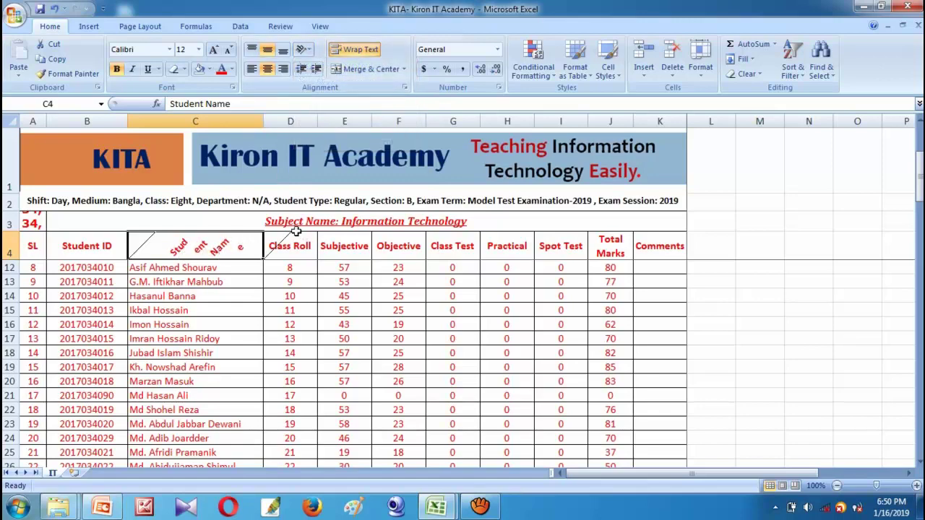
{"action": "left_click", "coordinate": [304, 49]}
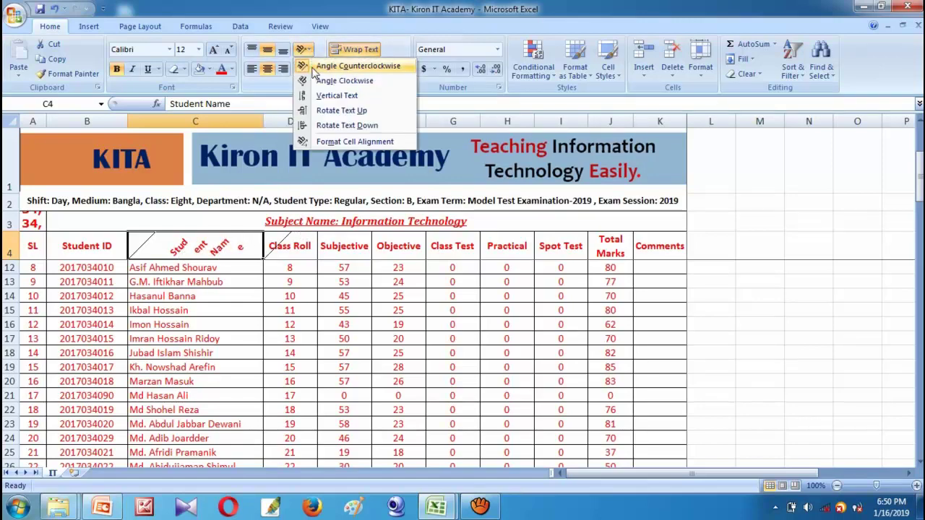
{"action": "left_click", "coordinate": [326, 97]}
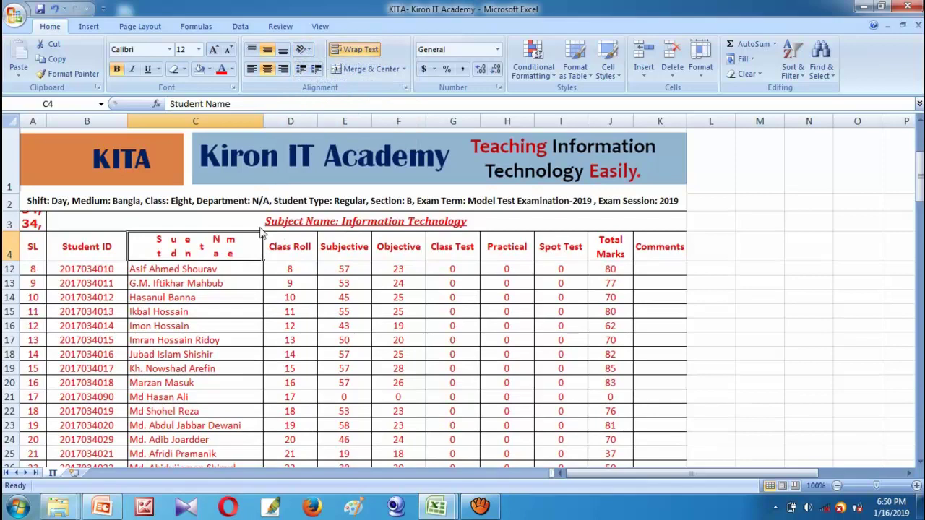
{"action": "left_click", "coordinate": [304, 49]}
{"action": "left_click", "coordinate": [336, 110]}
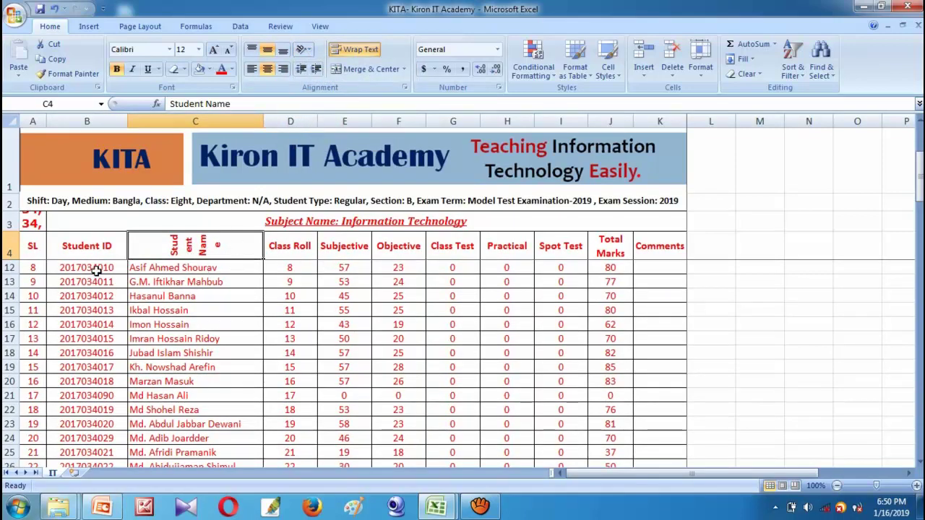
{"action": "left_click_drag", "start_coordinate": [10, 259], "coordinate": [9, 309]}
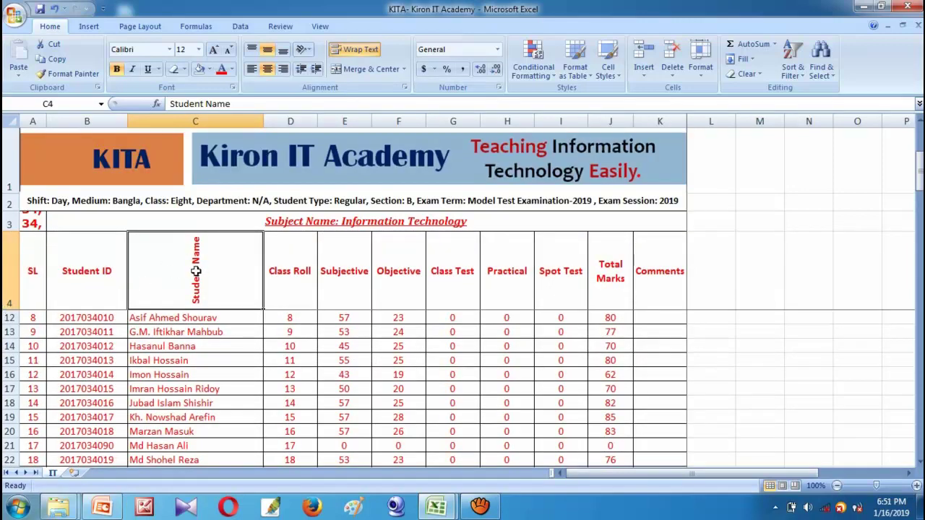
{"action": "key", "text": "ctrl+z"}
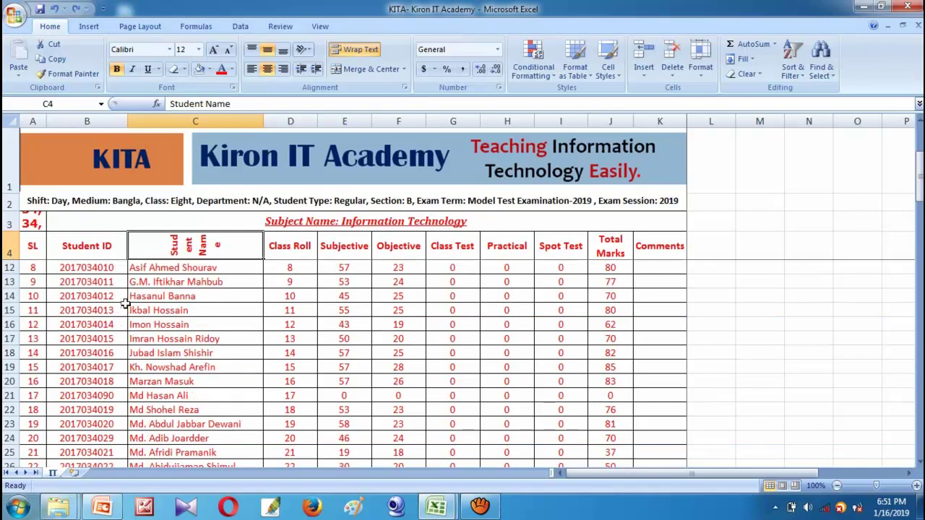
{"action": "scroll", "coordinate": [192, 254], "scroll_direction": "up", "scroll_amount": 3}
{"action": "key", "text": "ctrl+z"}
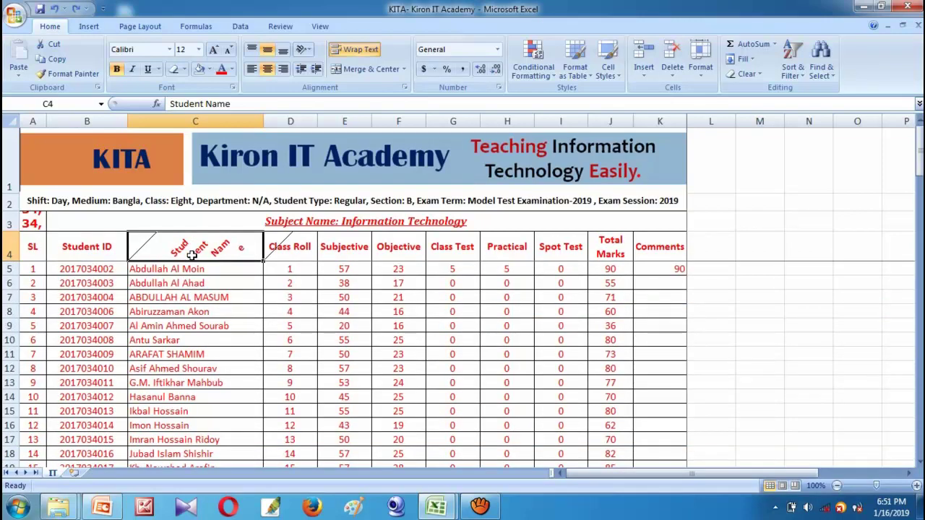
{"action": "key", "text": "ctrl+z"}
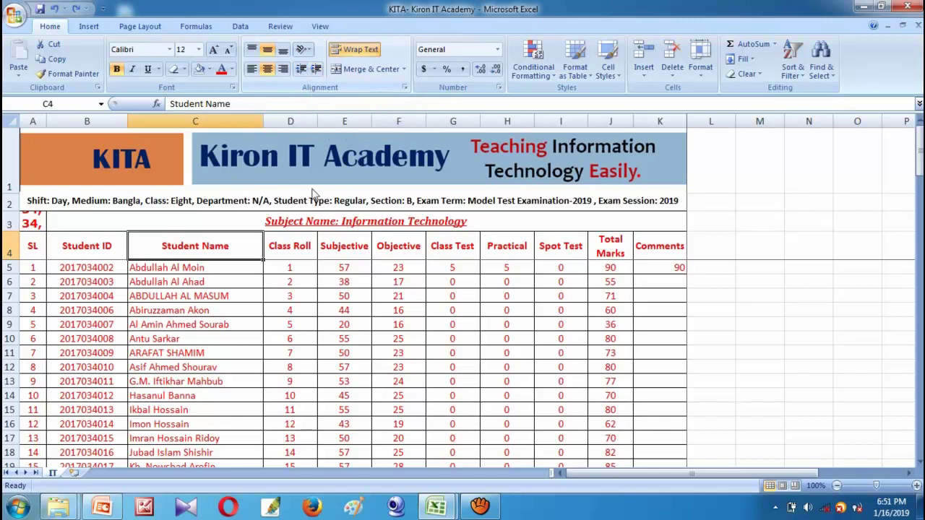
- Left-align the merged B3 'Subject Name: Information Technology' heading, trying indents but ending with none
{"action": "left_click", "coordinate": [301, 221]}
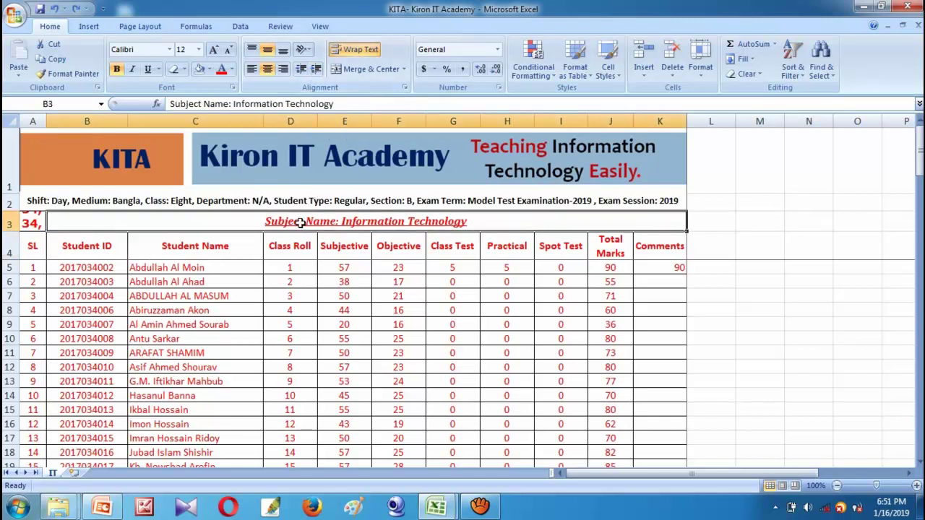
{"action": "left_click", "coordinate": [318, 70]}
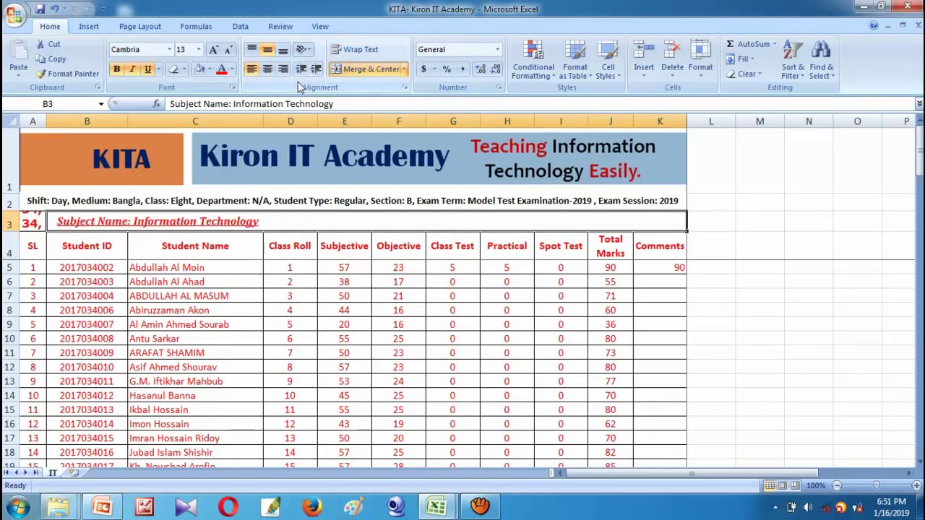
{"action": "left_click", "coordinate": [316, 70]}
{"action": "left_click", "coordinate": [316, 70]}
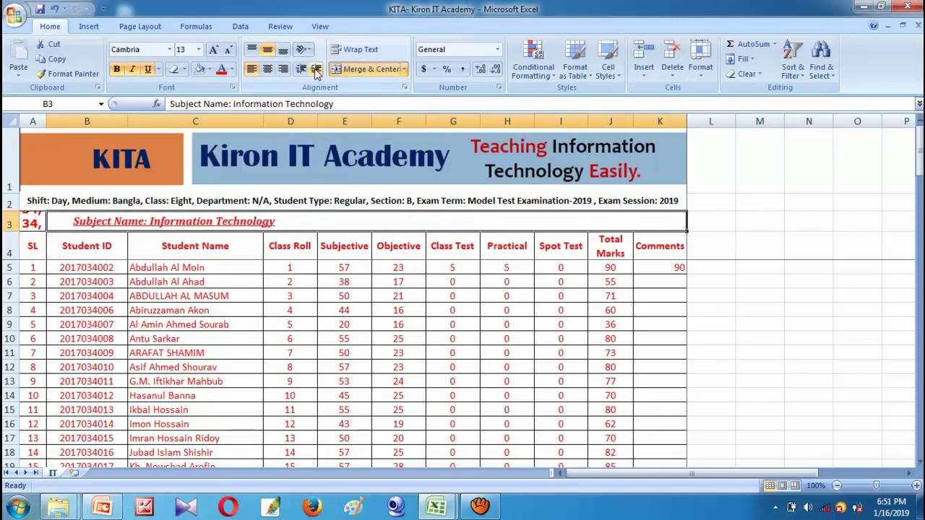
{"action": "left_click", "coordinate": [316, 70]}
{"action": "left_click", "coordinate": [316, 70]}
{"action": "left_click", "coordinate": [315, 71]}
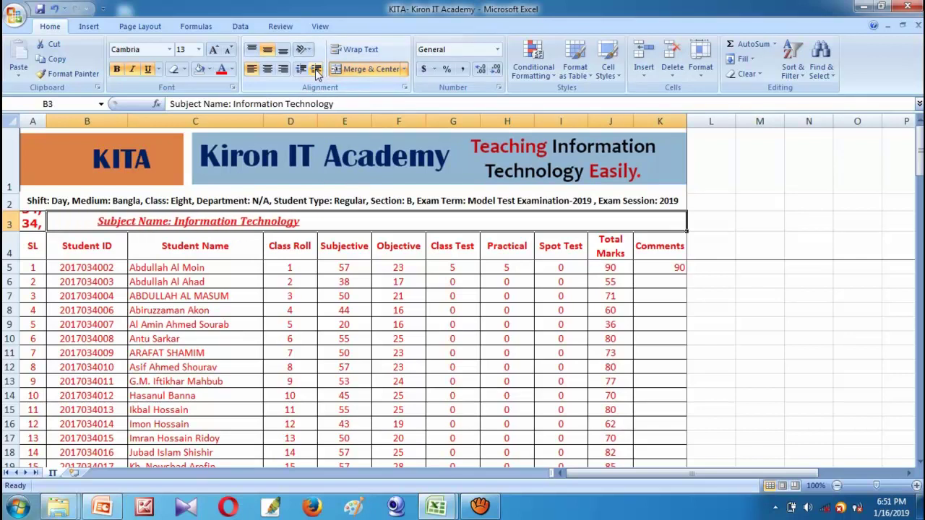
{"action": "left_click", "coordinate": [316, 70]}
{"action": "left_click", "coordinate": [300, 70]}
{"action": "left_click", "coordinate": [301, 70]}
{"action": "left_click", "coordinate": [301, 69]}
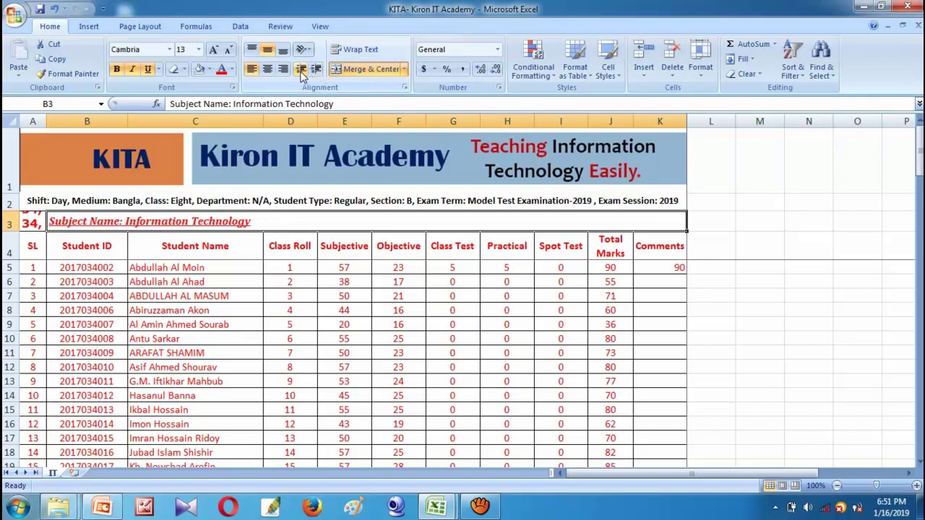
{"action": "left_click", "coordinate": [760, 310]}
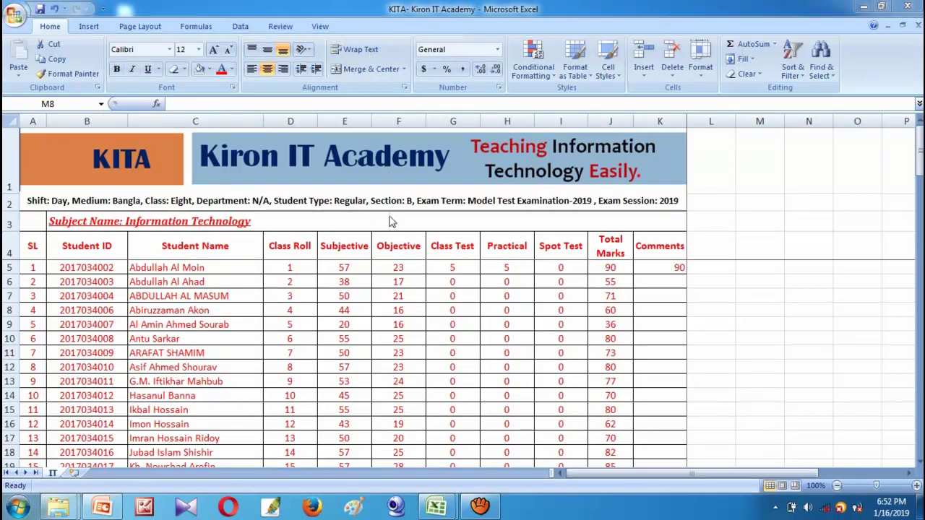
- Toggle Wrap Text on the J4 Total Marks header, leaving it wrapped onto two lines
{"action": "left_click", "coordinate": [620, 247]}
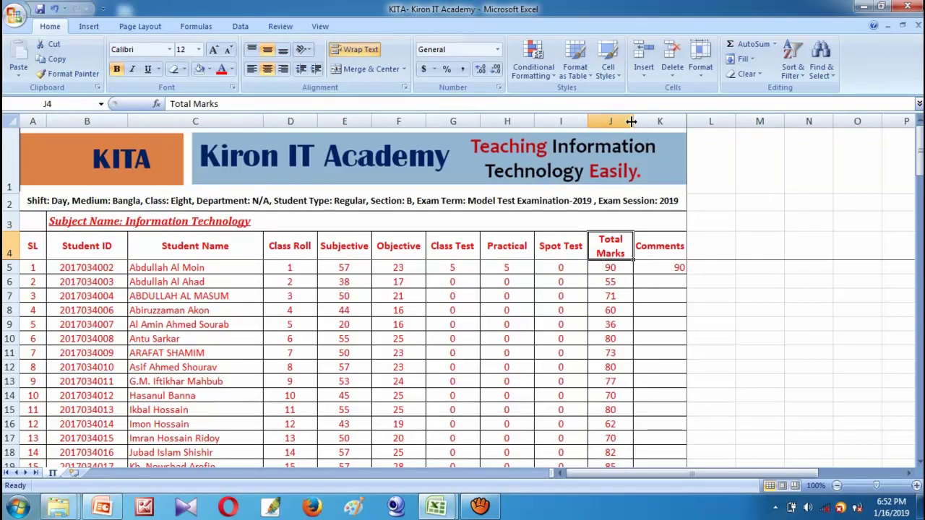
{"action": "left_click", "coordinate": [358, 49]}
{"action": "left_click", "coordinate": [620, 265]}
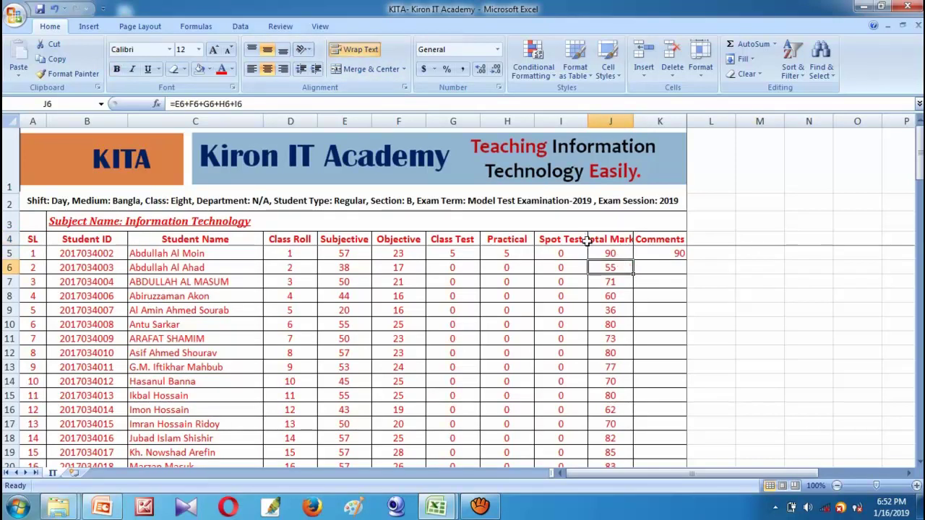
{"action": "left_click", "coordinate": [609, 239]}
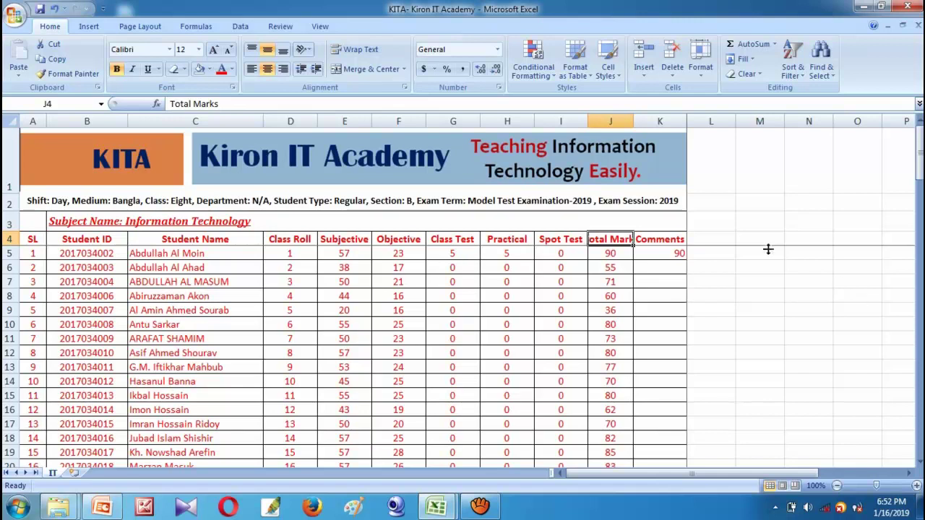
{"action": "left_click", "coordinate": [354, 49]}
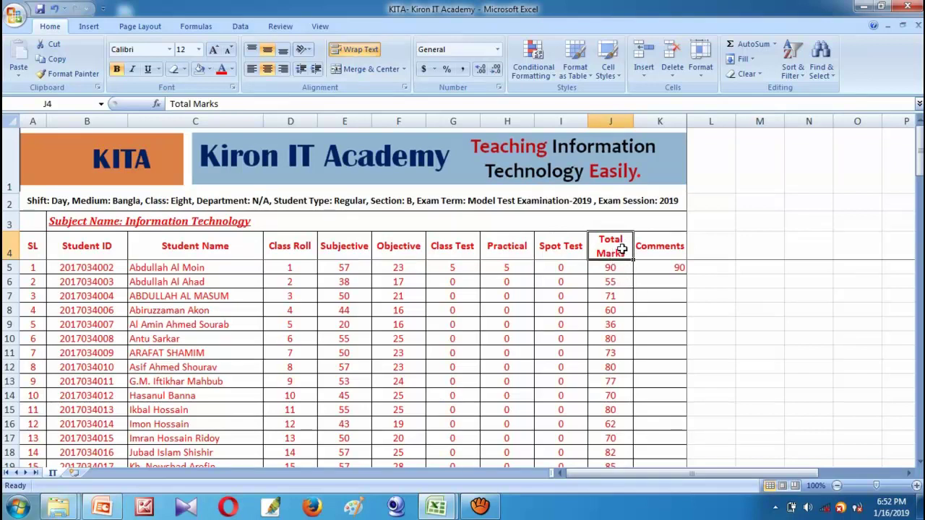
{"action": "left_click", "coordinate": [373, 52]}
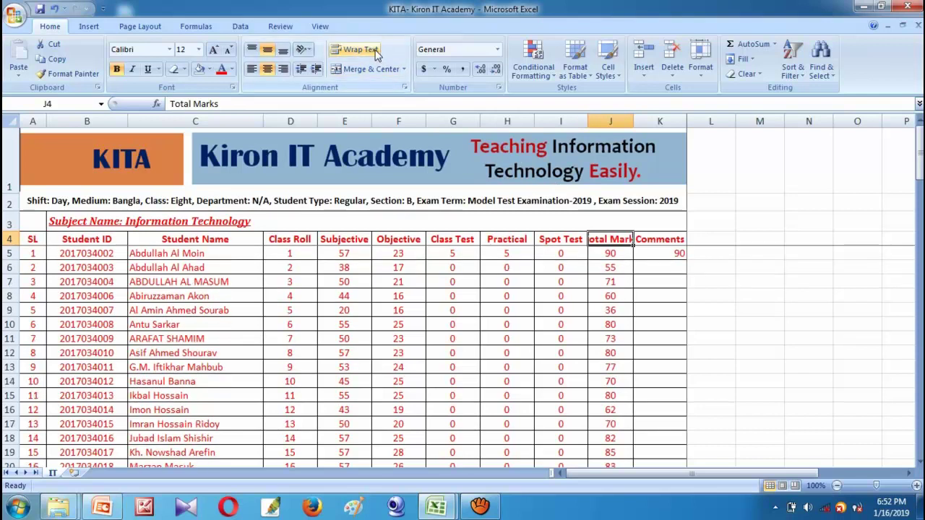
{"action": "left_click", "coordinate": [375, 53]}
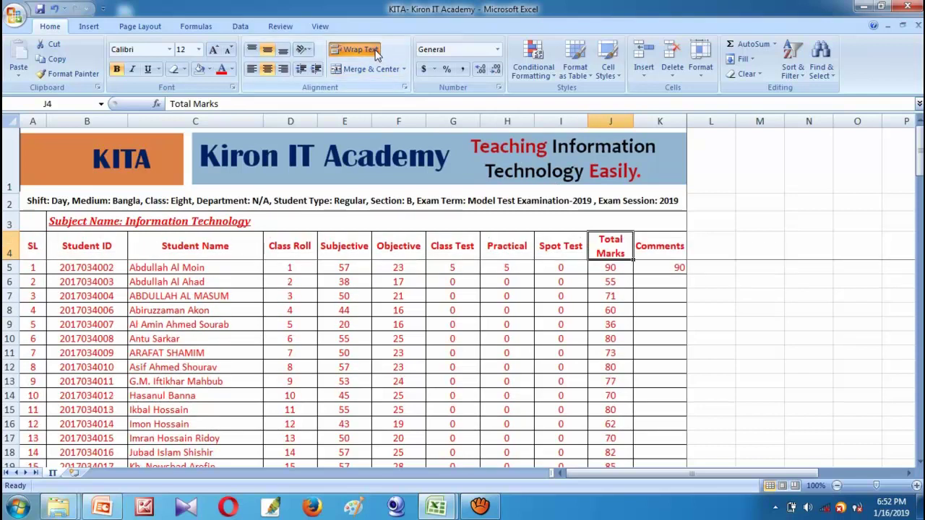
- Narrow column D to about half width and wrap the D4 Class Roll header onto two lines
{"action": "left_click", "coordinate": [221, 253]}
{"action": "left_click", "coordinate": [308, 247]}
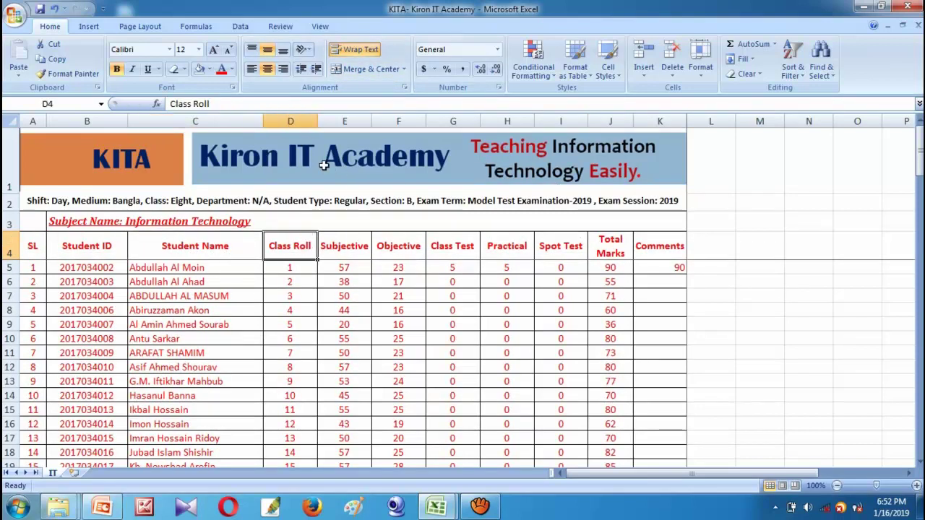
{"action": "left_click_drag", "start_coordinate": [318, 121], "coordinate": [291, 120]}
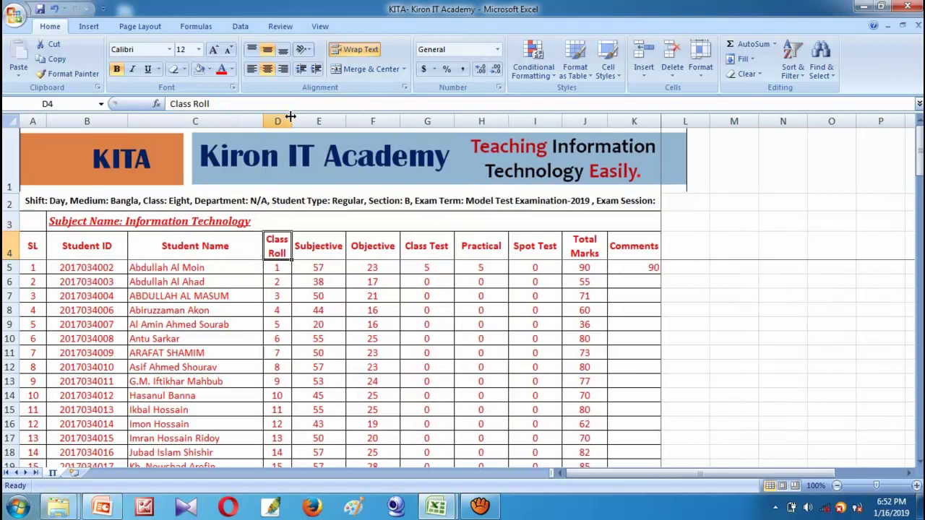
{"action": "left_click", "coordinate": [355, 49]}
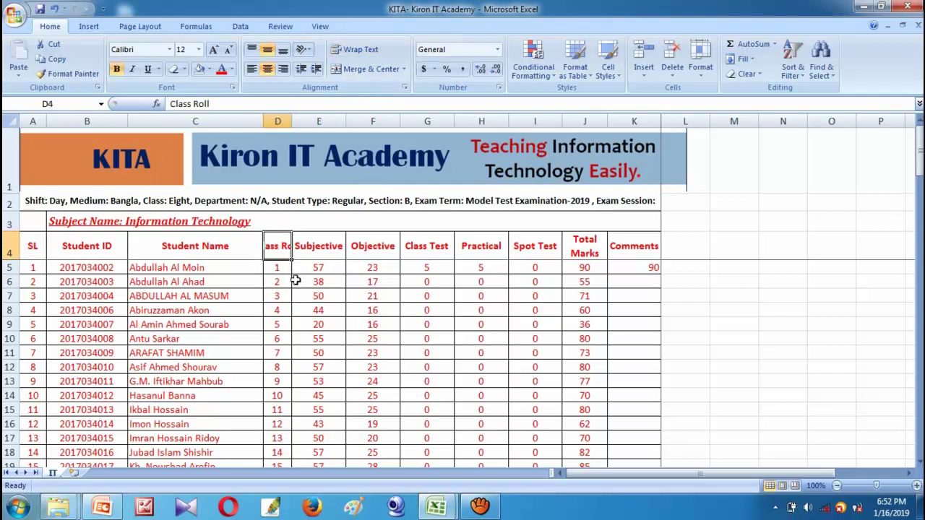
{"action": "left_click", "coordinate": [295, 282]}
{"action": "left_click", "coordinate": [274, 243]}
{"action": "left_click", "coordinate": [355, 50]}
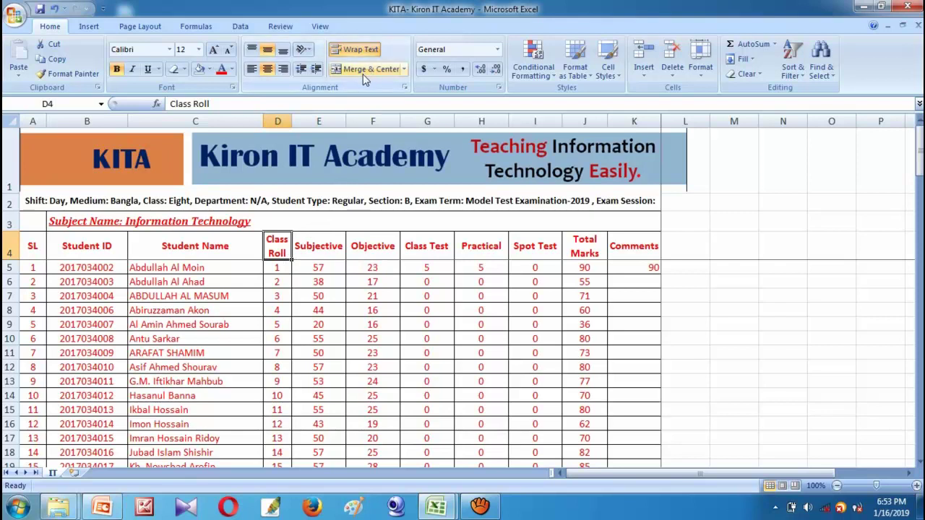
{"action": "left_click", "coordinate": [330, 249]}
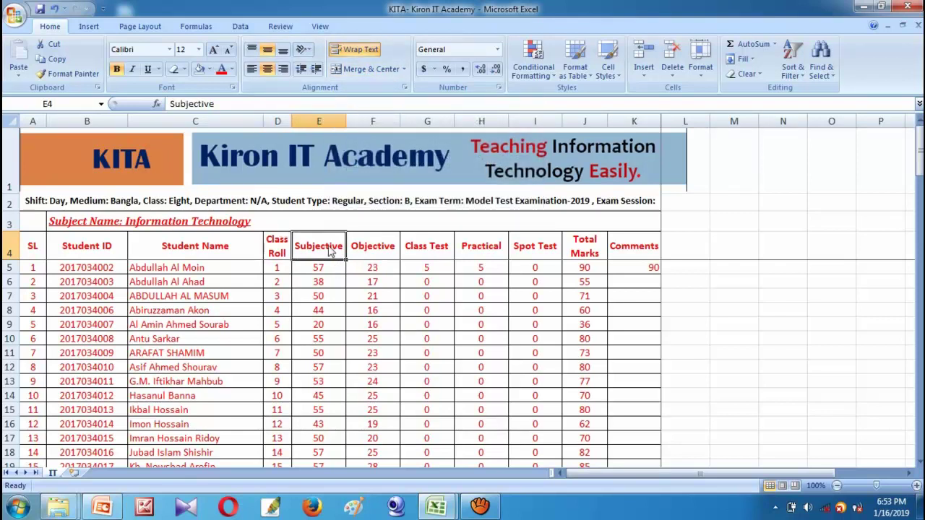
{"action": "left_click_drag", "start_coordinate": [284, 247], "coordinate": [323, 246]}
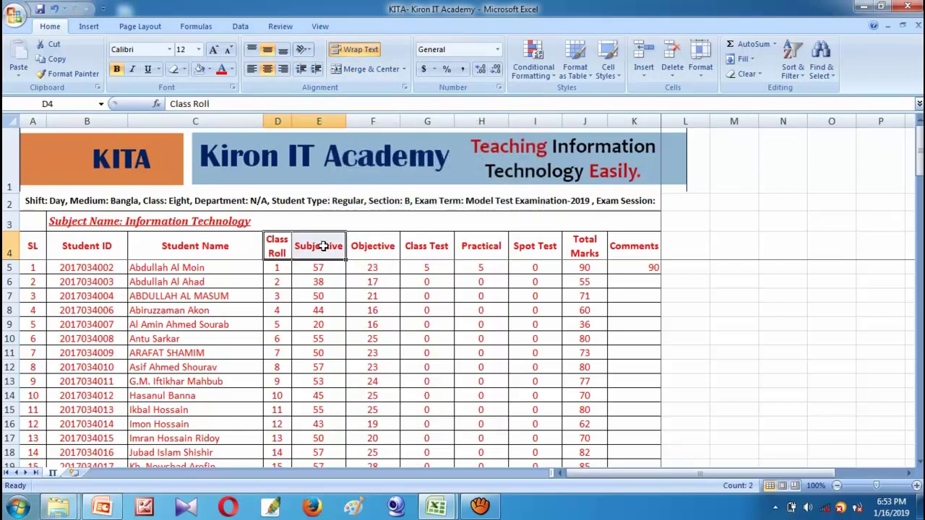
{"action": "left_click", "coordinate": [371, 71]}
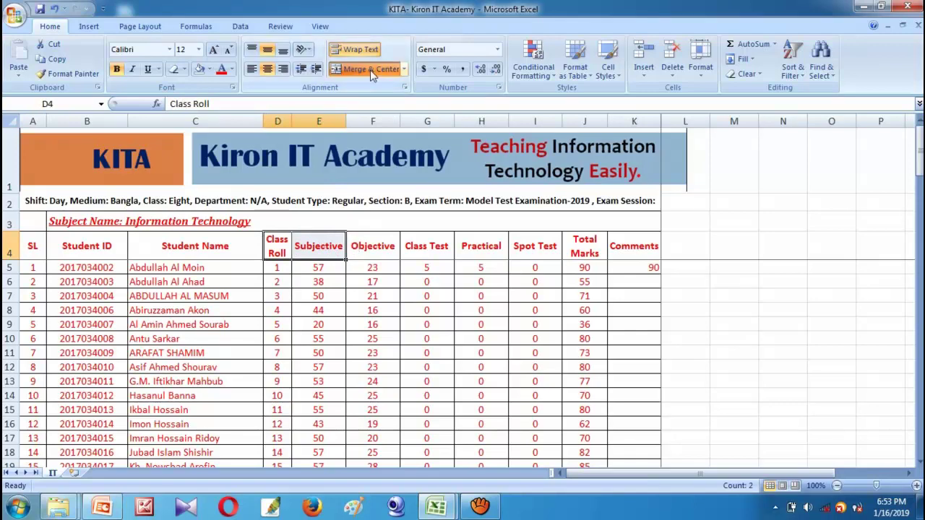
{"action": "left_click", "coordinate": [438, 300]}
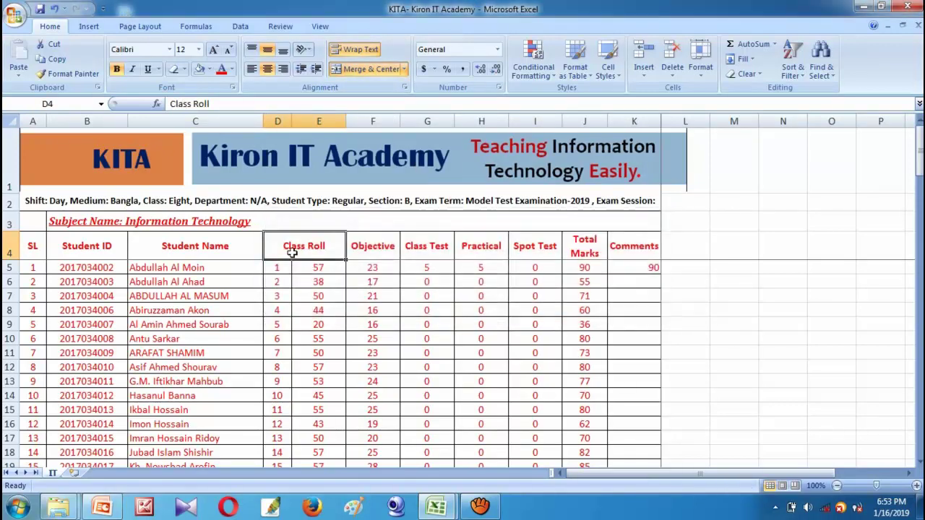
{"action": "left_click", "coordinate": [348, 268]}
{"action": "left_click", "coordinate": [296, 246]}
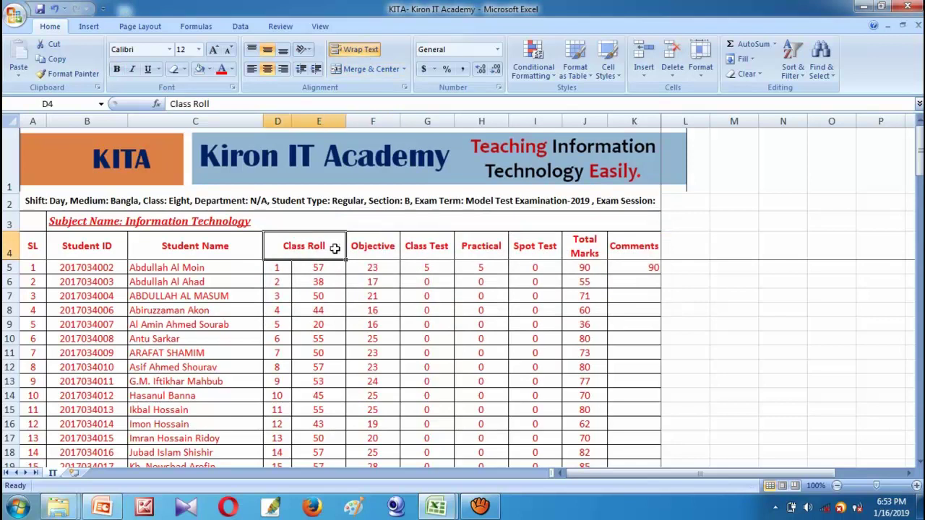
{"action": "left_click", "coordinate": [309, 220]}
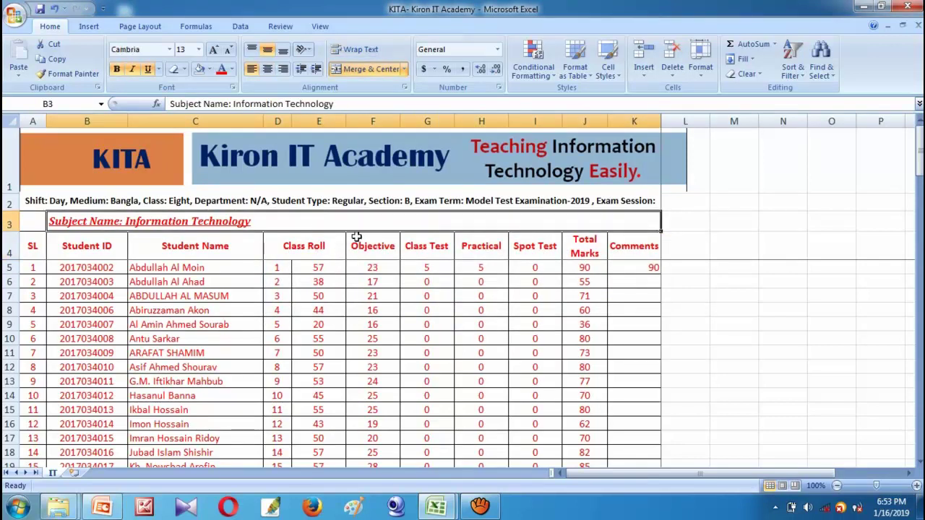
{"action": "left_click", "coordinate": [325, 243]}
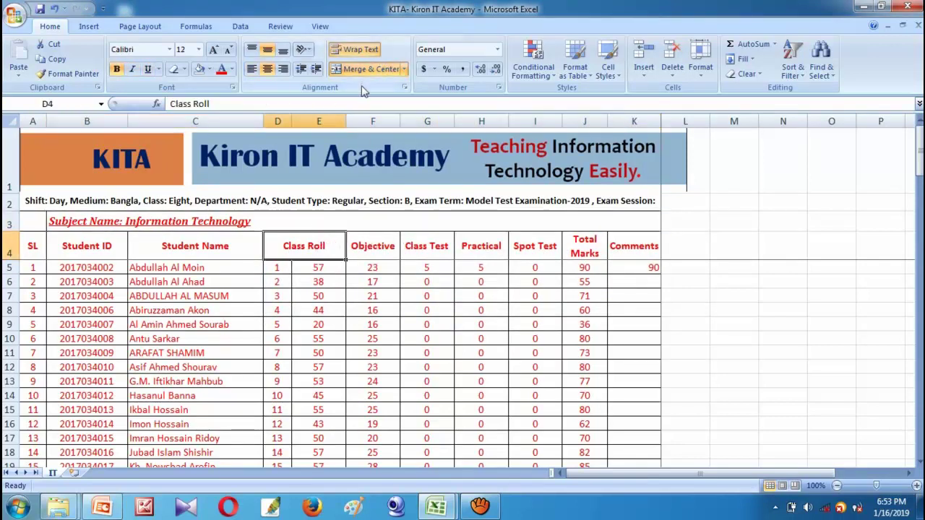
{"action": "left_click", "coordinate": [390, 247]}
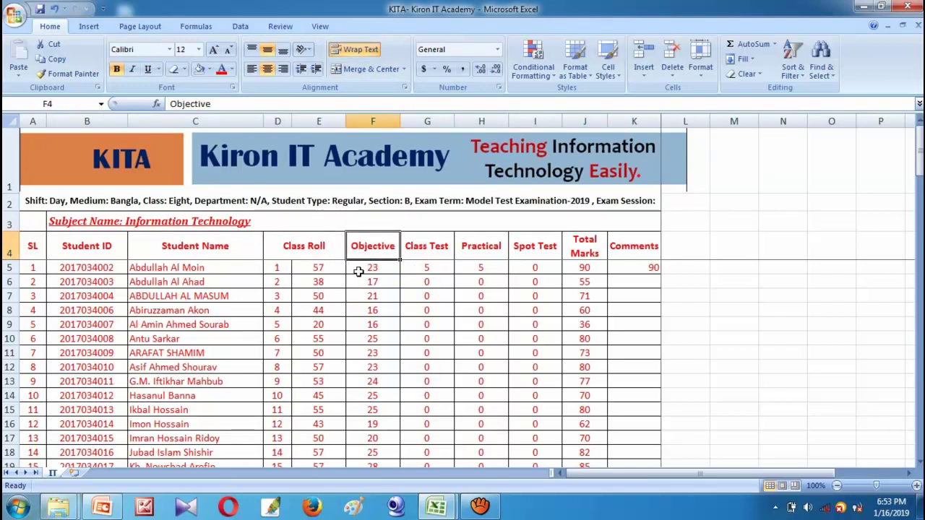
{"action": "left_click_drag", "start_coordinate": [359, 271], "coordinate": [427, 286]}
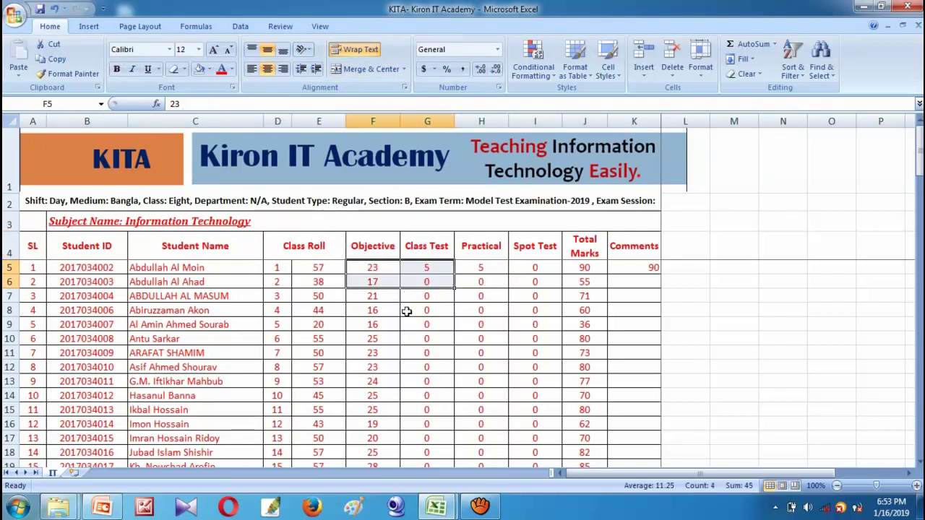
{"action": "left_click_drag", "start_coordinate": [375, 268], "coordinate": [424, 283]}
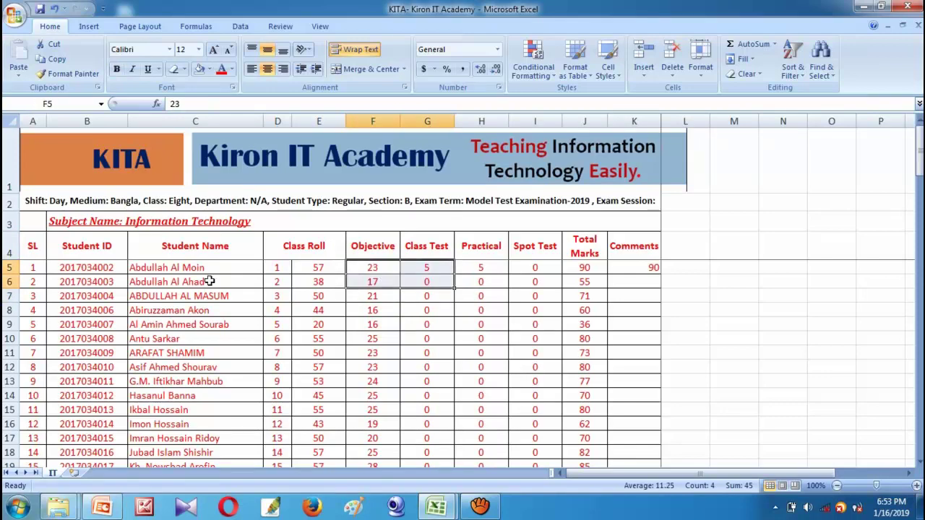
{"action": "left_click", "coordinate": [371, 69]}
{"action": "left_click", "coordinate": [437, 300]}
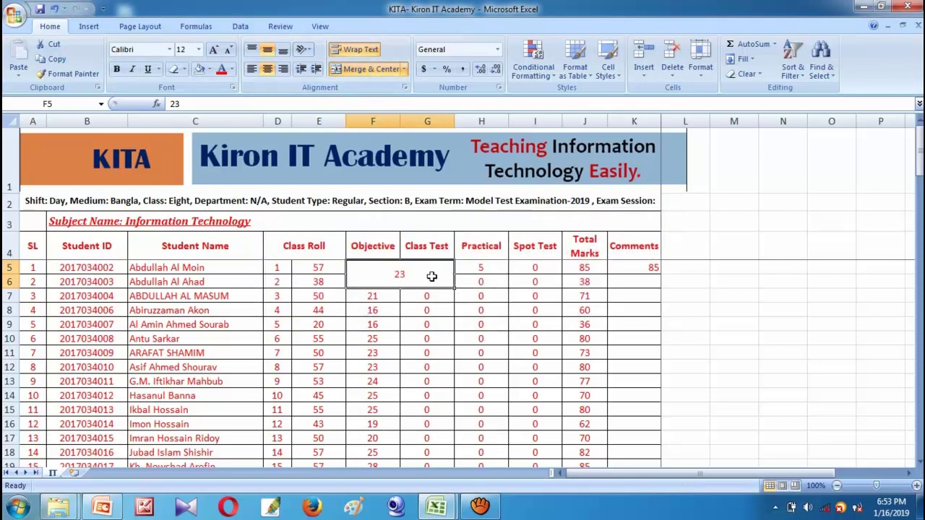
{"action": "left_click", "coordinate": [412, 297]}
{"action": "left_click", "coordinate": [375, 268]}
{"action": "key", "text": "ctrl+z"}
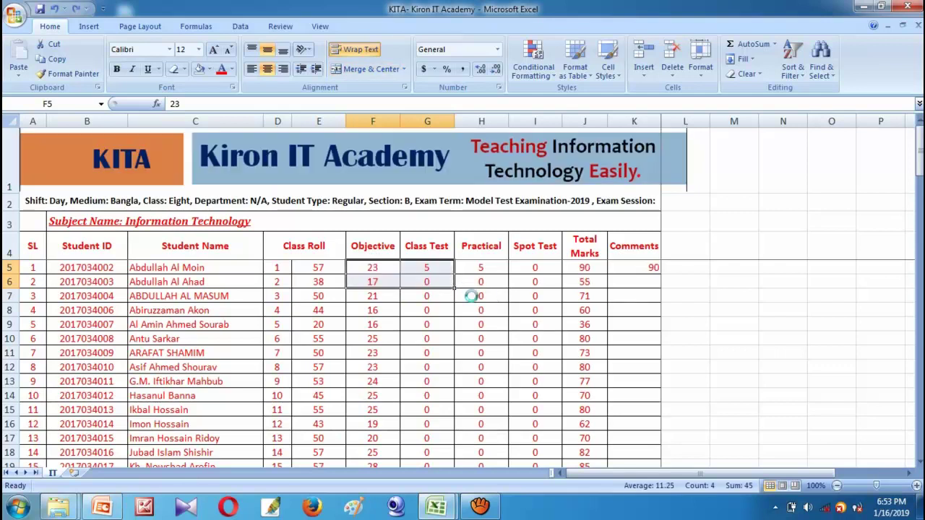
{"action": "key", "text": "ctrl+z"}
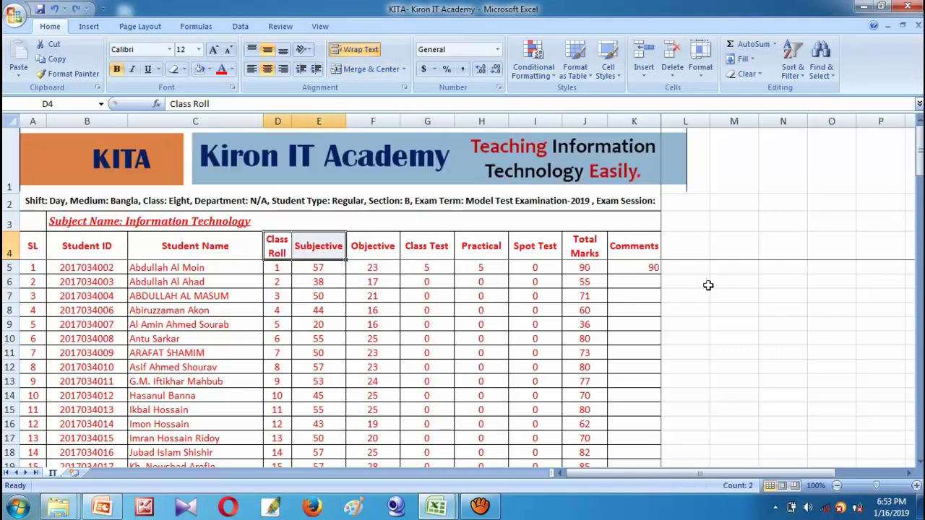
{"action": "left_click", "coordinate": [702, 268]}
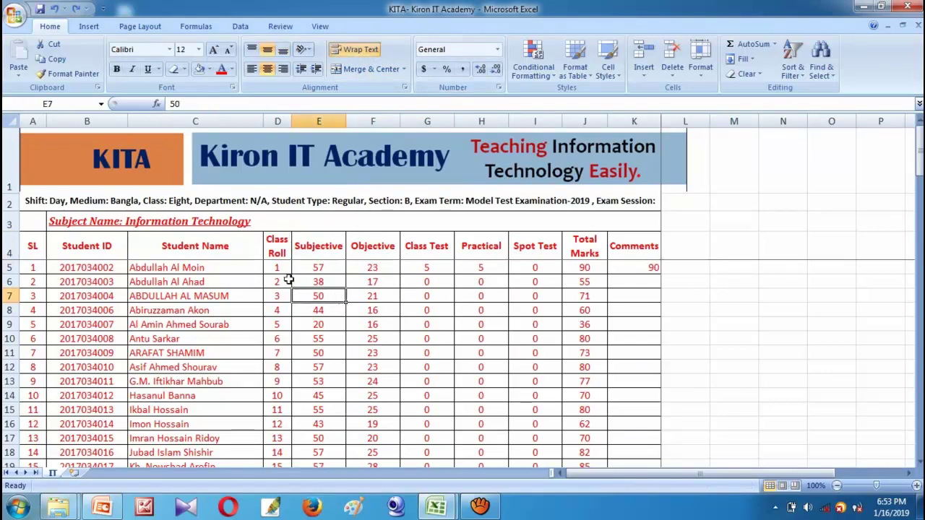
{"action": "mouse_move", "coordinate": [278, 269]}
{"action": "left_mouse_down"}
{"action": "mouse_move", "coordinate": [448, 295]}
{"action": "mouse_move", "coordinate": [576, 475]}
{"action": "left_mouse_up"}
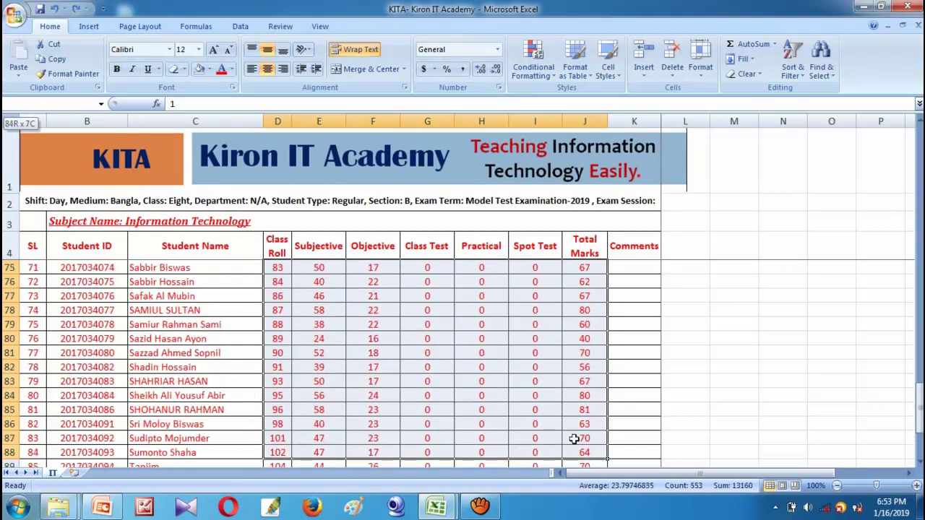
{"action": "left_click_drag", "start_coordinate": [576, 476], "coordinate": [572, 430]}
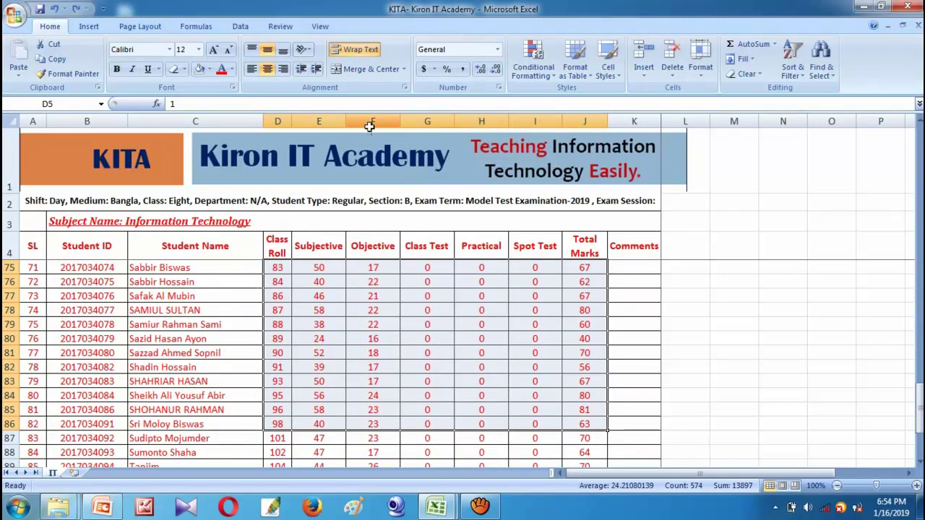
{"action": "left_click", "coordinate": [139, 267]}
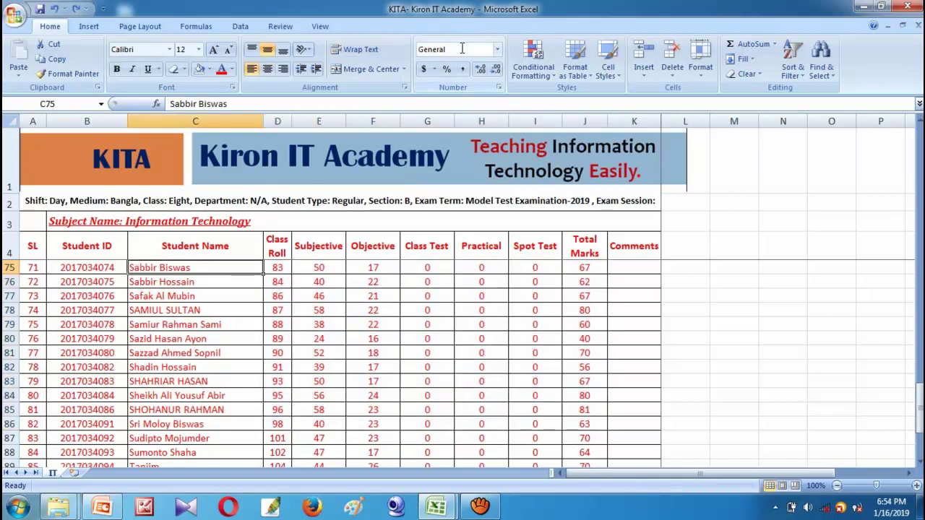
{"action": "left_click", "coordinate": [199, 283]}
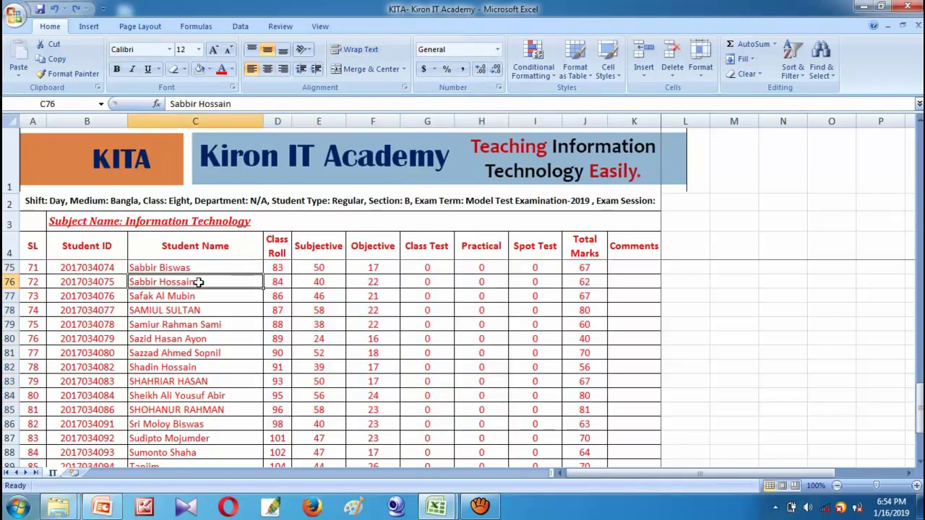
{"action": "left_click", "coordinate": [209, 265]}
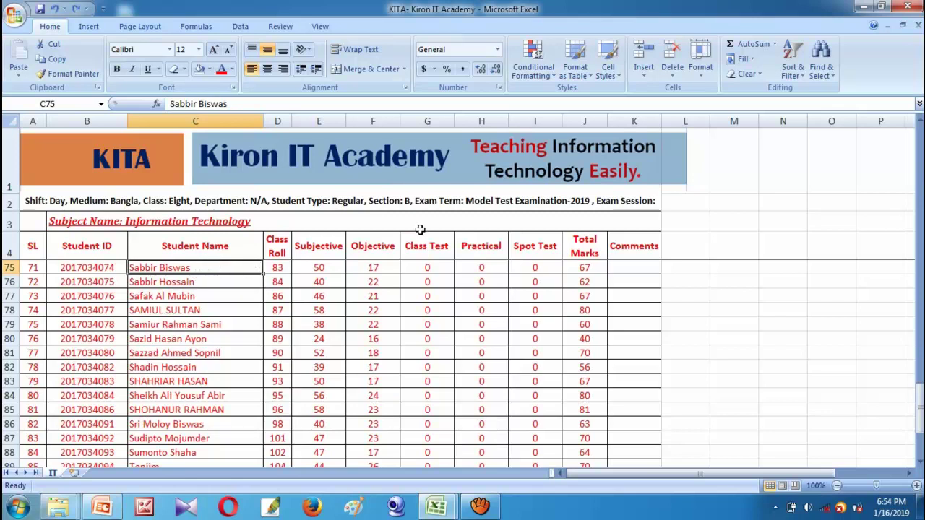
{"action": "left_click", "coordinate": [497, 48]}
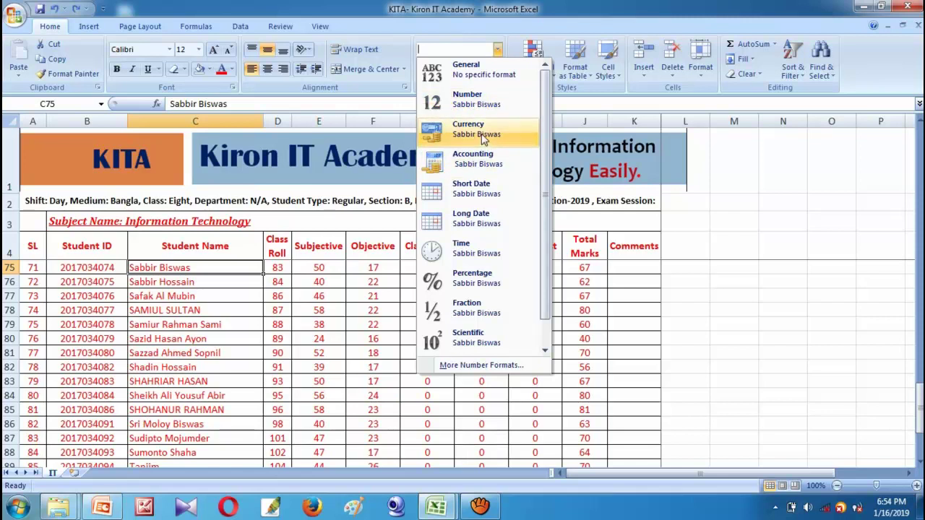
{"action": "left_click", "coordinate": [319, 268]}
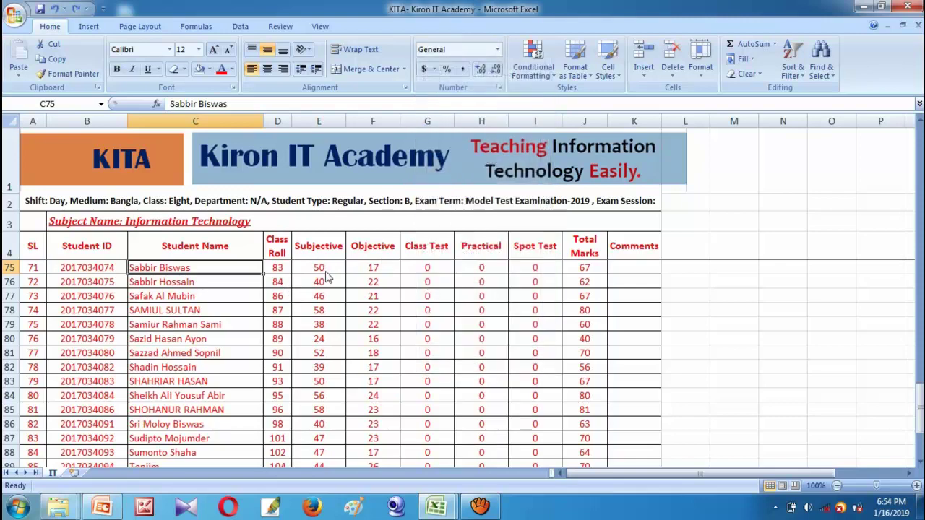
{"action": "left_click", "coordinate": [319, 267]}
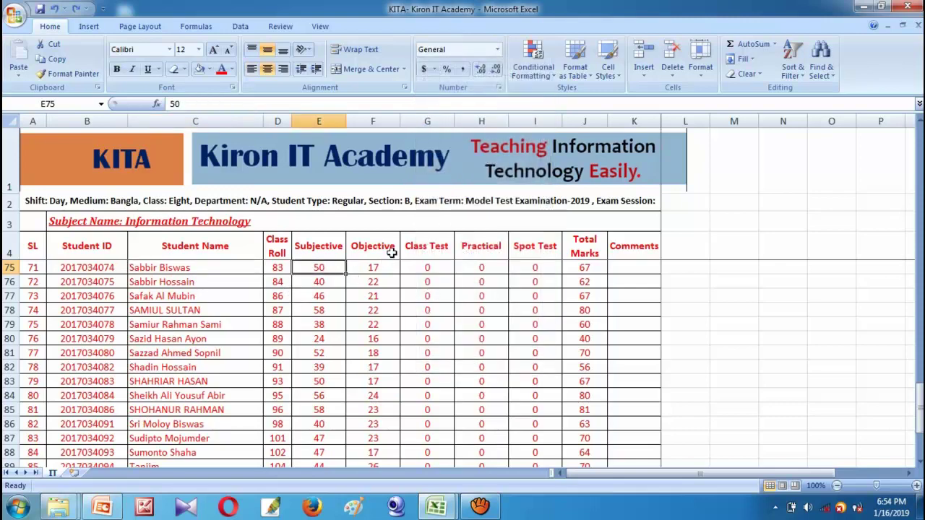
{"action": "left_click", "coordinate": [497, 49]}
{"action": "left_click", "coordinate": [463, 129]}
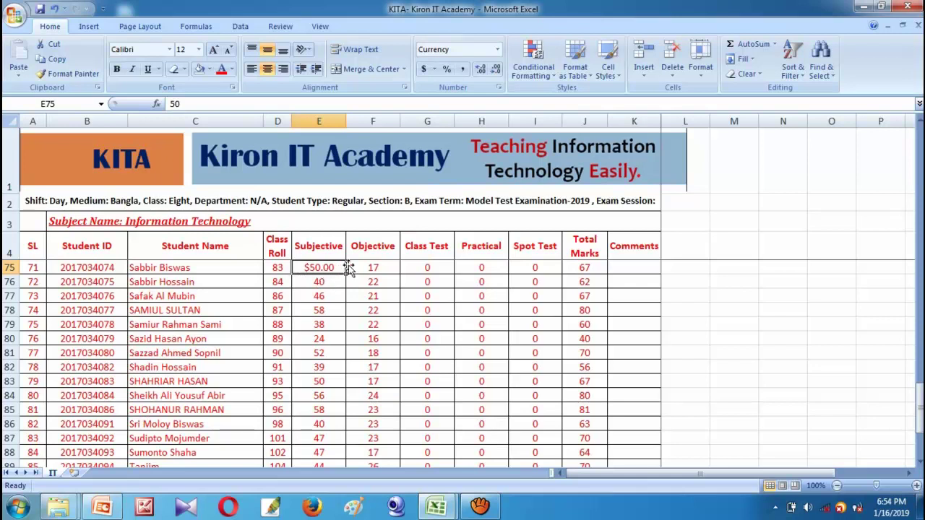
{"action": "left_click", "coordinate": [497, 49]}
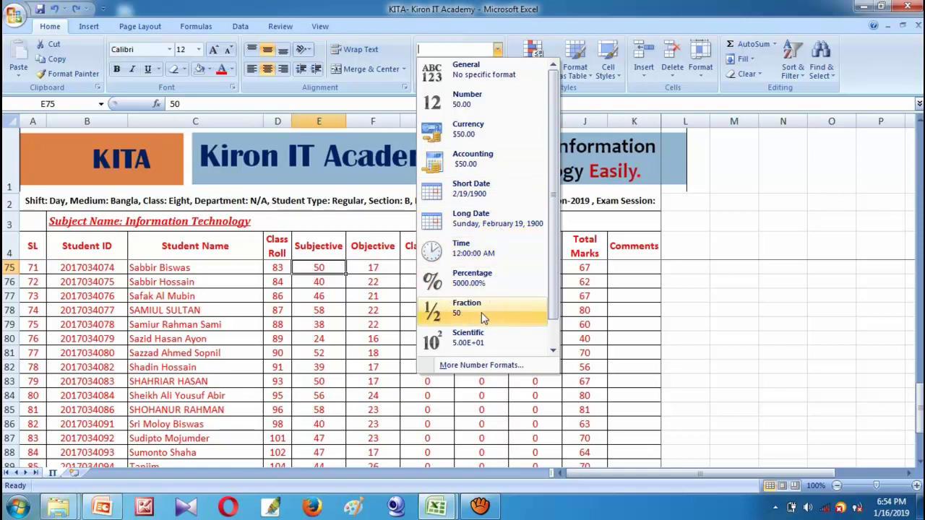
{"action": "left_click", "coordinate": [553, 351]}
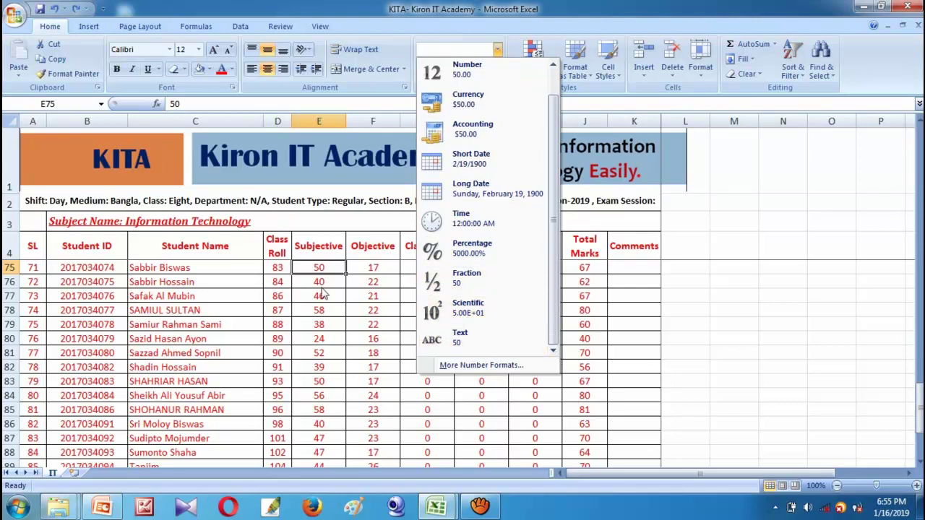
{"action": "scroll", "coordinate": [454, 216], "scroll_direction": "up", "scroll_amount": 1}
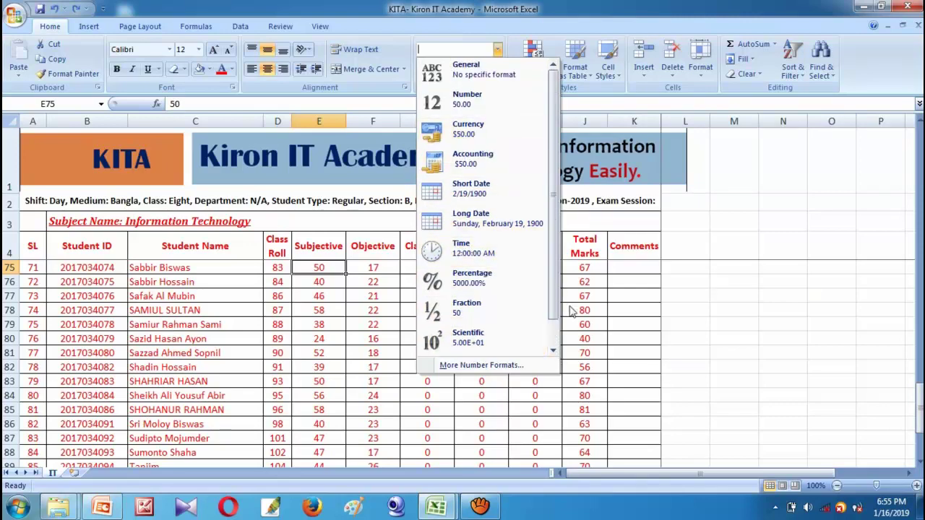
{"action": "left_click", "coordinate": [354, 296]}
{"action": "mouse_move", "coordinate": [332, 271]}
{"action": "left_mouse_down"}
{"action": "mouse_move", "coordinate": [377, 311]}
{"action": "mouse_move", "coordinate": [553, 353]}
{"action": "left_mouse_up"}
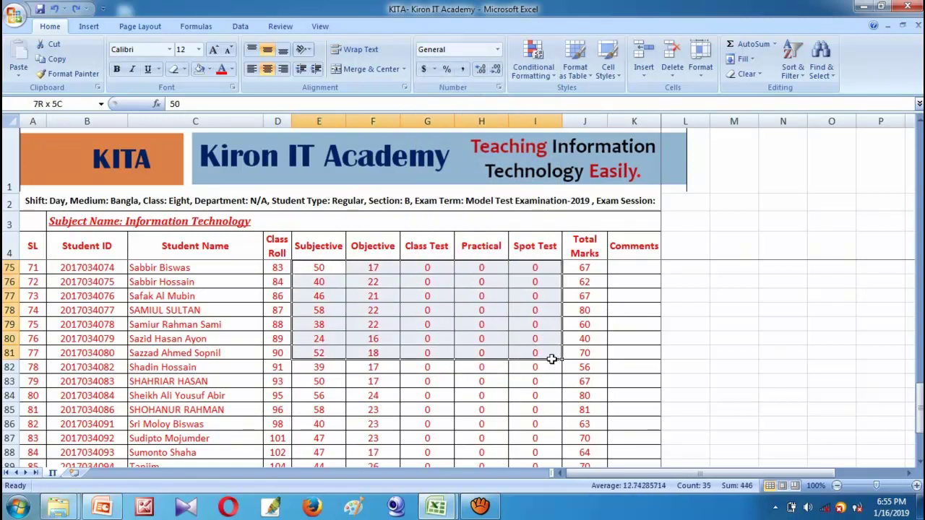
{"action": "left_click", "coordinate": [498, 50]}
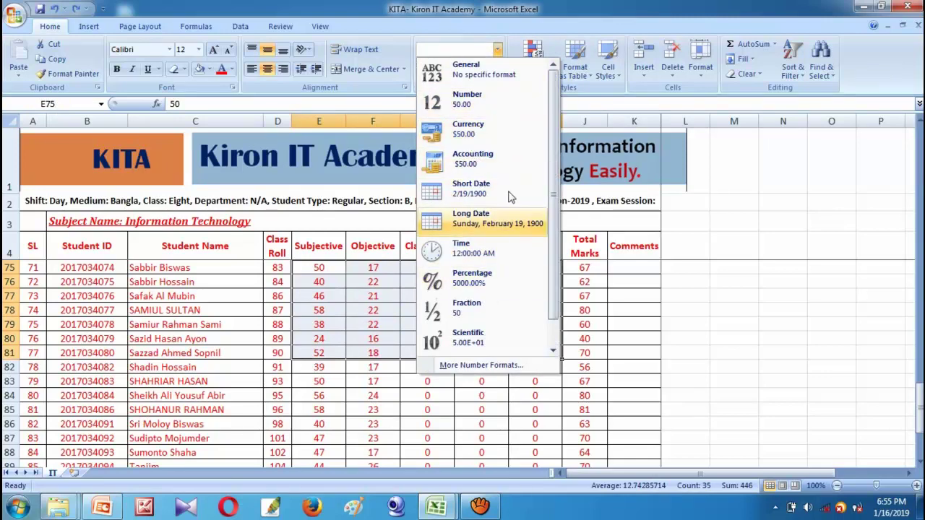
{"action": "left_click", "coordinate": [325, 320]}
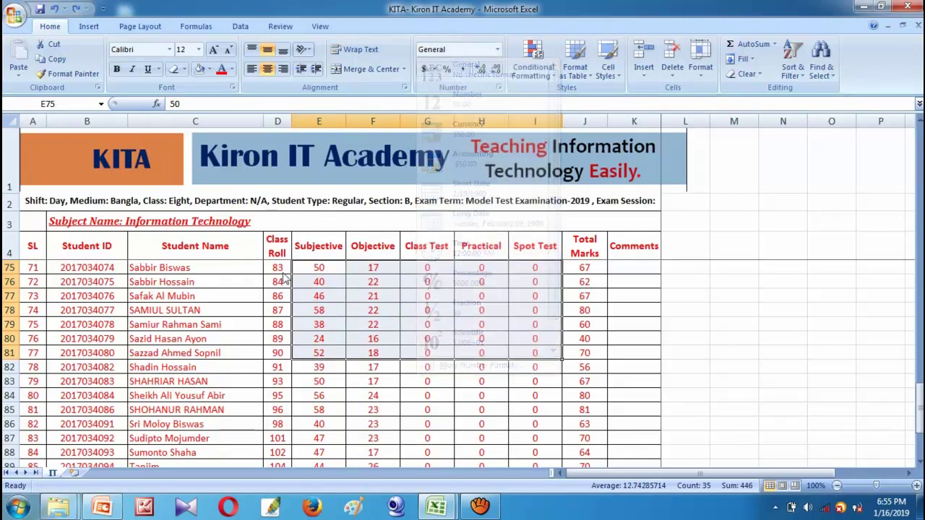
{"action": "left_click", "coordinate": [284, 269]}
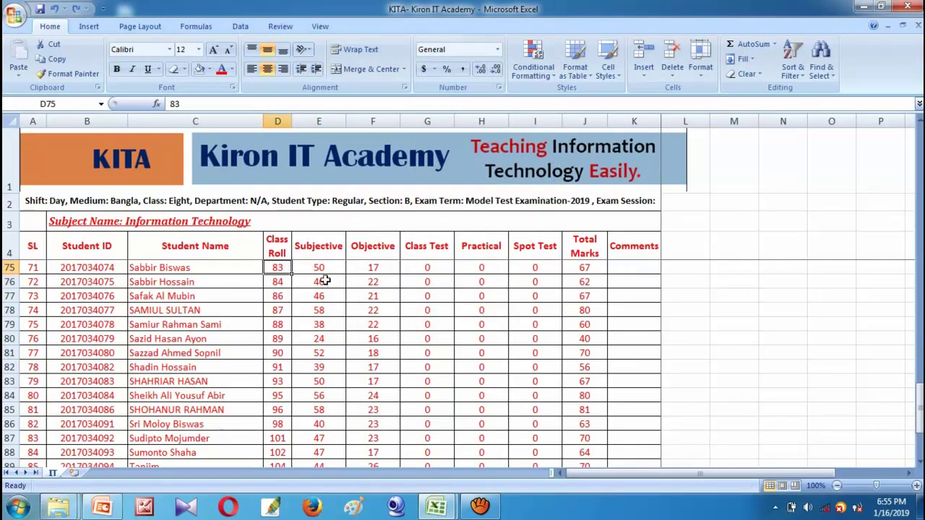
{"action": "left_click", "coordinate": [326, 281]}
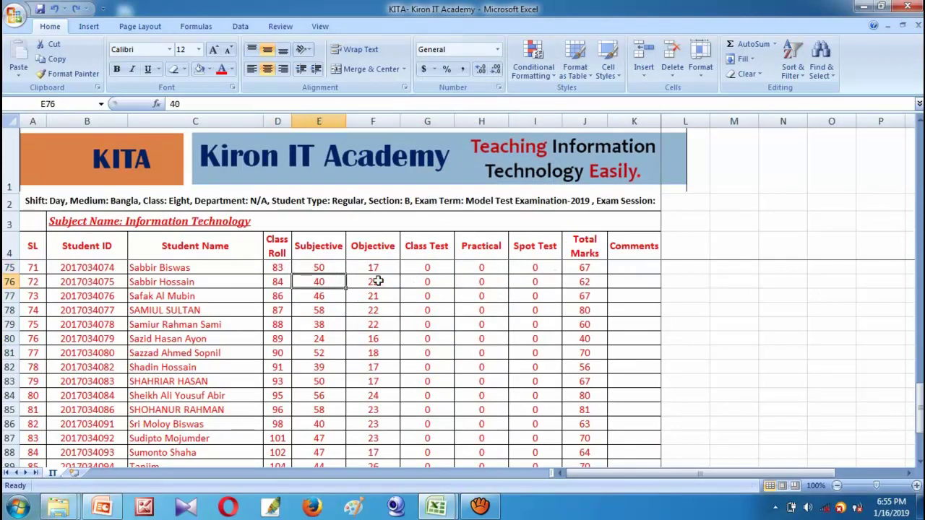
{"action": "left_click", "coordinate": [497, 49]}
{"action": "left_click", "coordinate": [373, 310]}
{"action": "scroll", "coordinate": [373, 310], "scroll_direction": "up", "scroll_amount": 3}
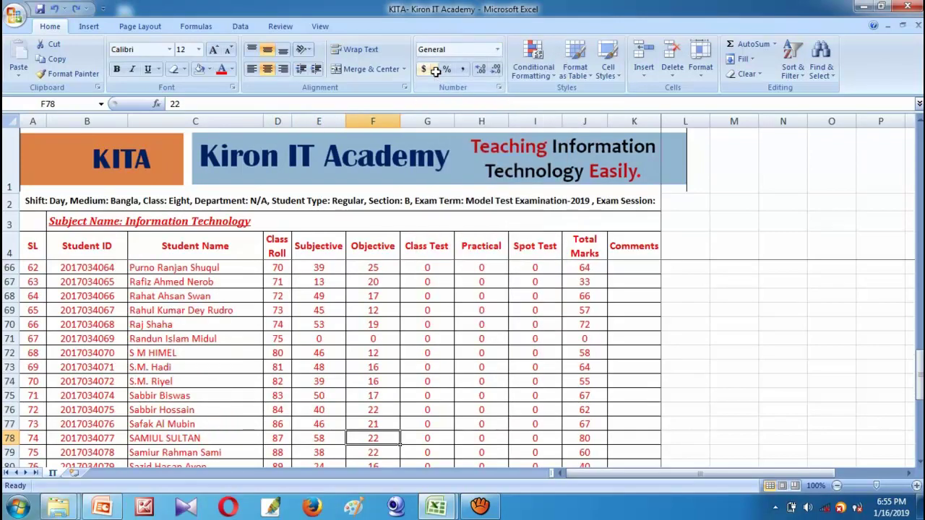
{"action": "left_click", "coordinate": [433, 69]}
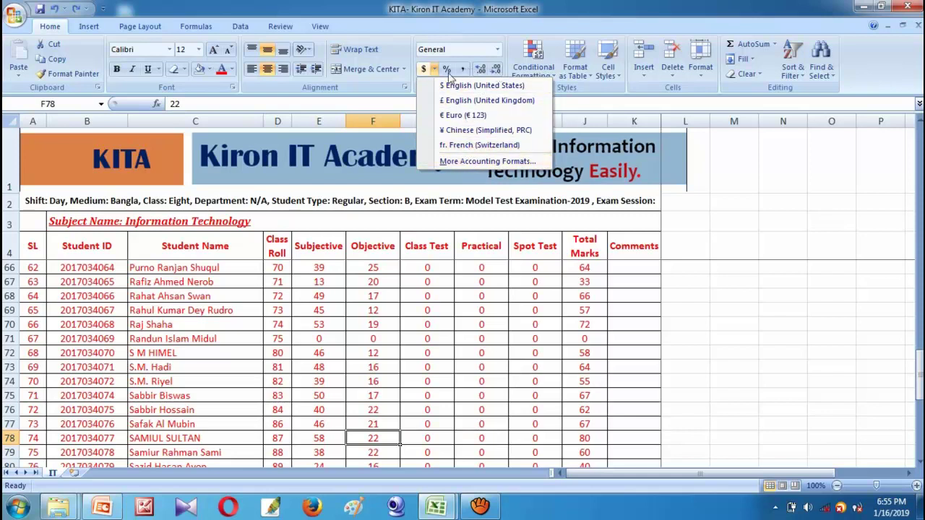
{"action": "left_click", "coordinate": [430, 90]}
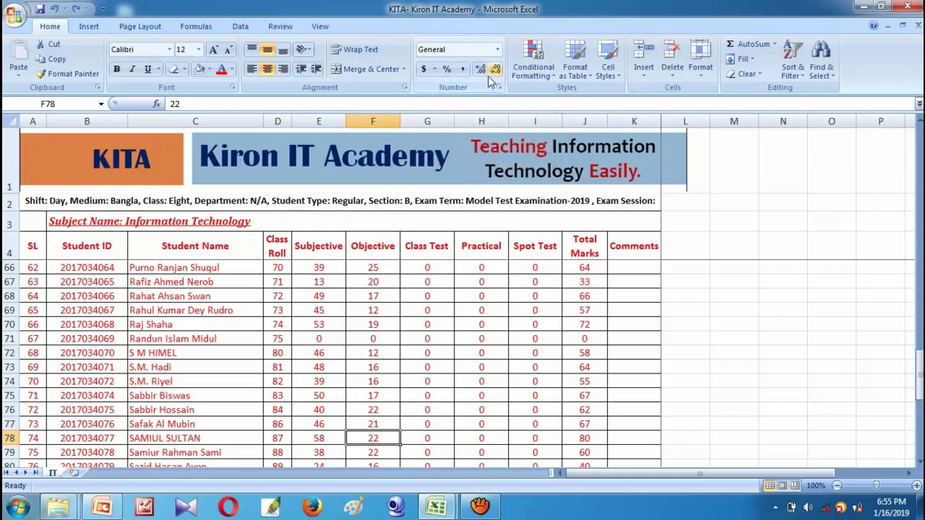
{"action": "left_click", "coordinate": [387, 268]}
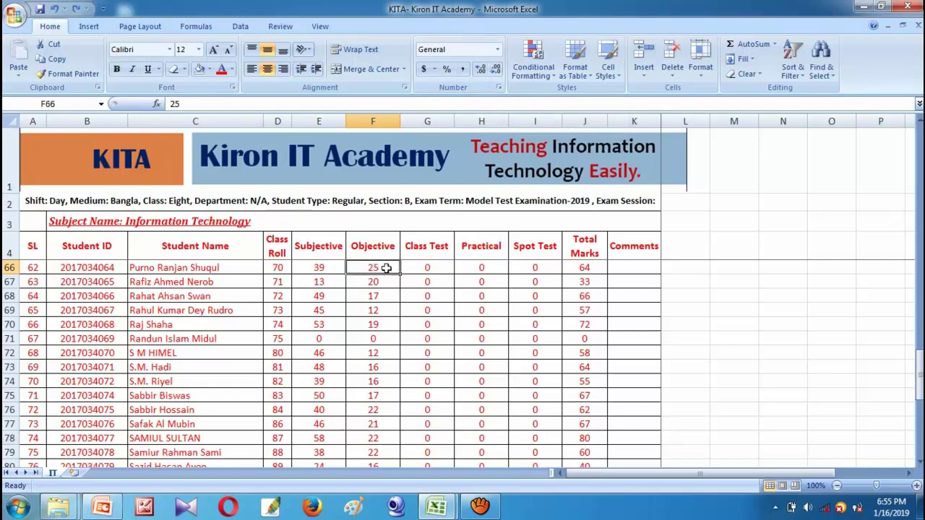
{"action": "left_click", "coordinate": [497, 49]}
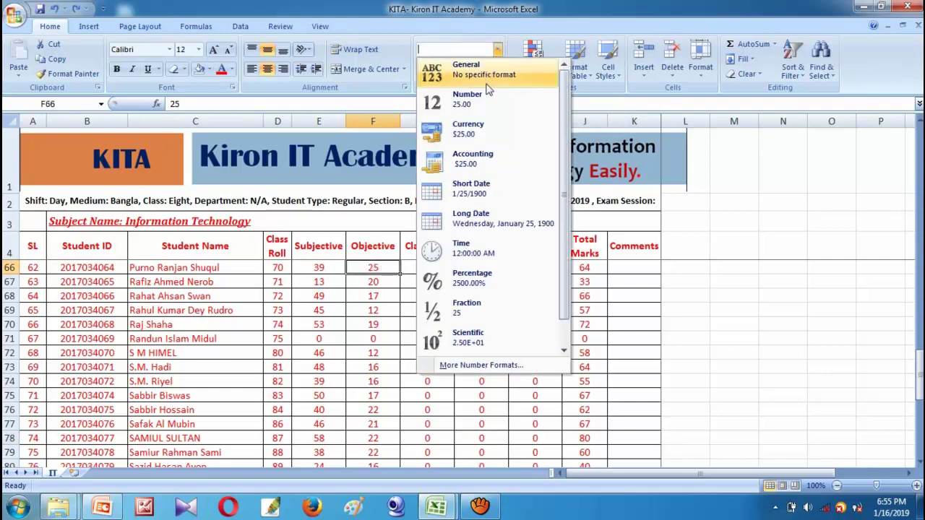
{"action": "left_click", "coordinate": [477, 133]}
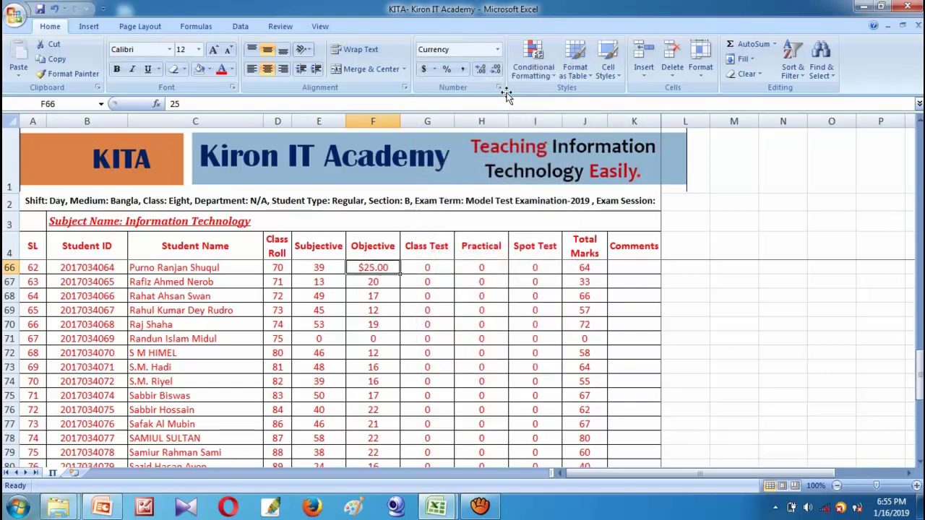
{"action": "left_click", "coordinate": [496, 70]}
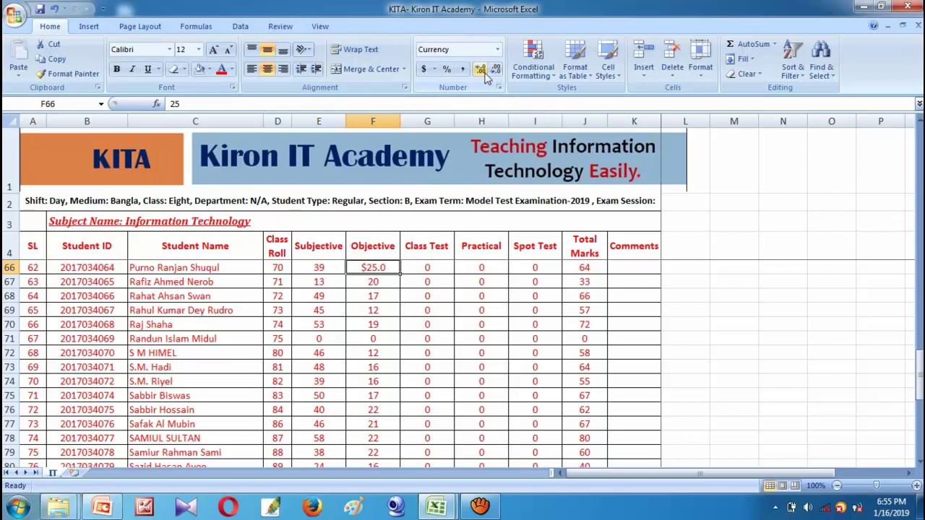
{"action": "left_click", "coordinate": [481, 70]}
{"action": "left_click", "coordinate": [482, 70]}
{"action": "left_click", "coordinate": [481, 70]}
{"action": "left_click", "coordinate": [498, 72]}
{"action": "left_click", "coordinate": [498, 73]}
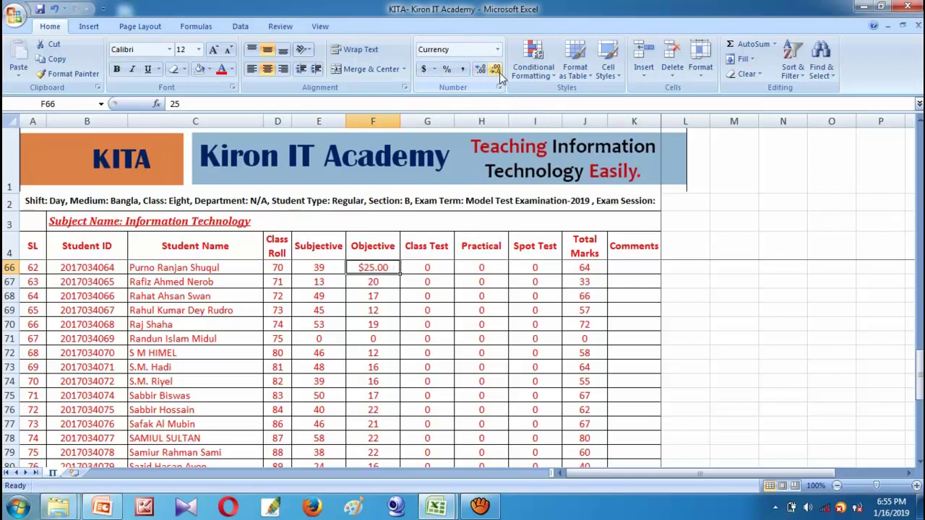
{"action": "left_click", "coordinate": [497, 72]}
{"action": "left_click", "coordinate": [481, 72]}
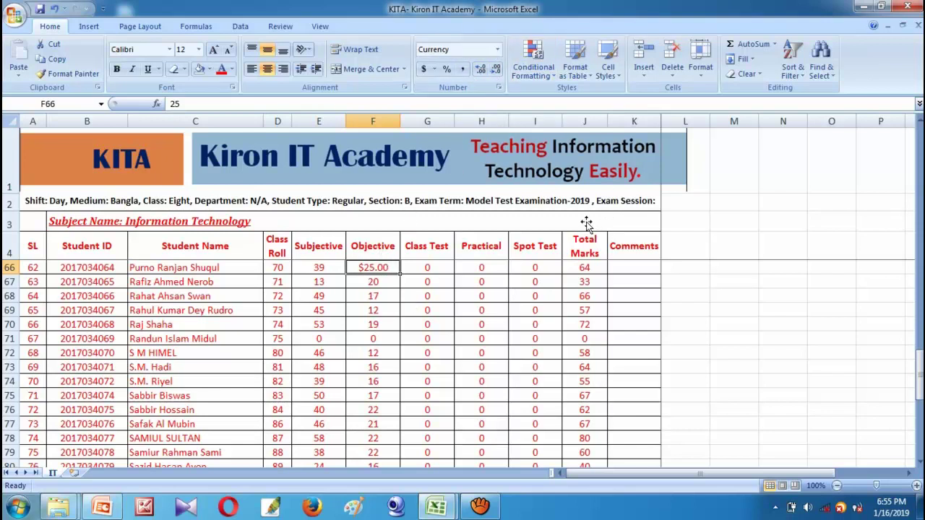
{"action": "key", "text": "ctrl+shift+asciitilde"}
{"action": "scroll", "coordinate": [547, 130], "scroll_direction": "up", "scroll_amount": 17}
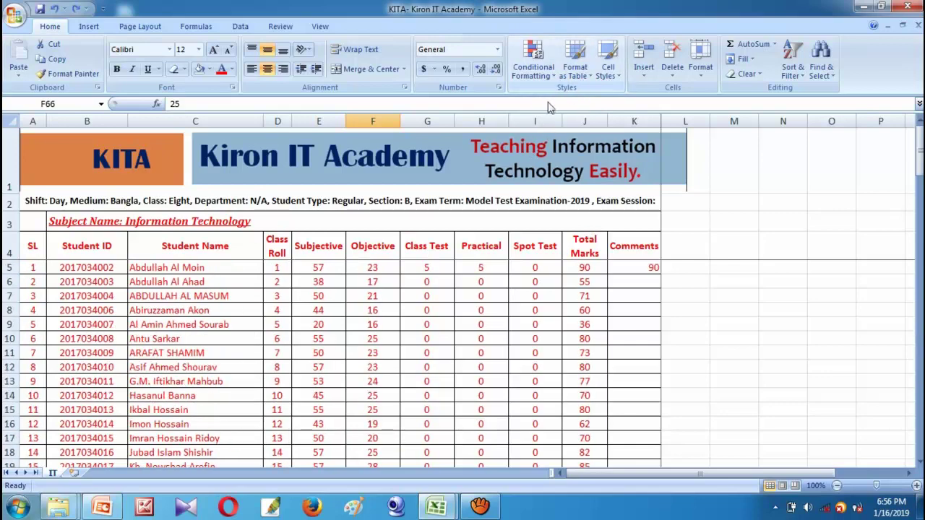